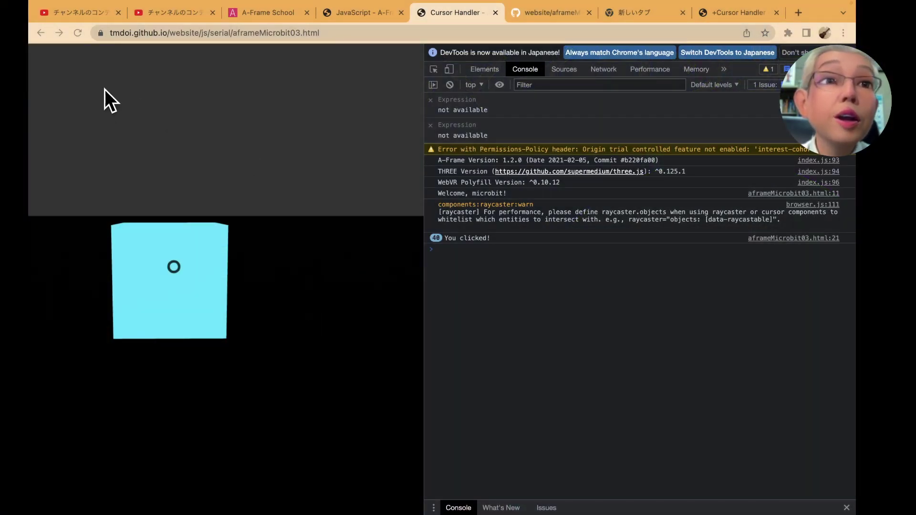
Reload the A-Frame page and click the cube repeatedly, logging 'You clicked!' with random numbers.
click(76, 33)
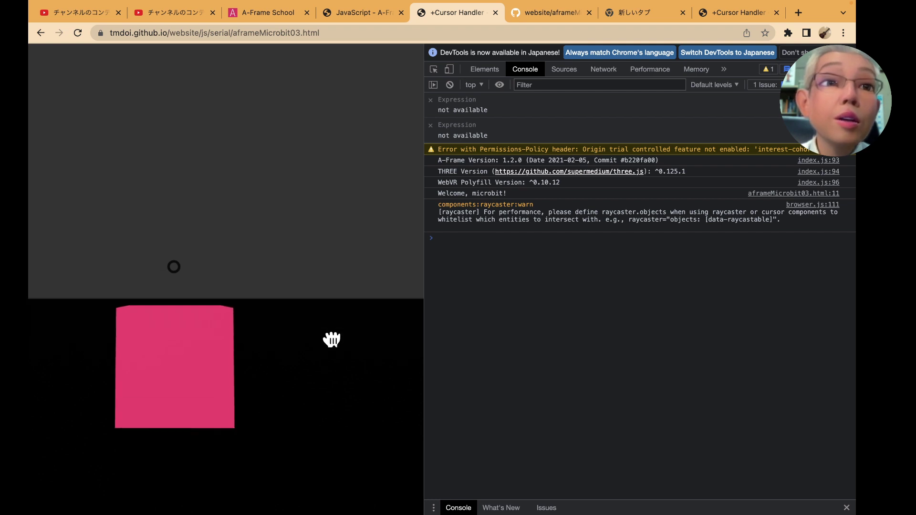
mouse_move(331, 349)
mouse_down()
mouse_move(324, 383)
mouse_move(360, 380)
mouse_move(325, 388)
mouse_move(323, 380)
mouse_move(327, 396)
mouse_up()
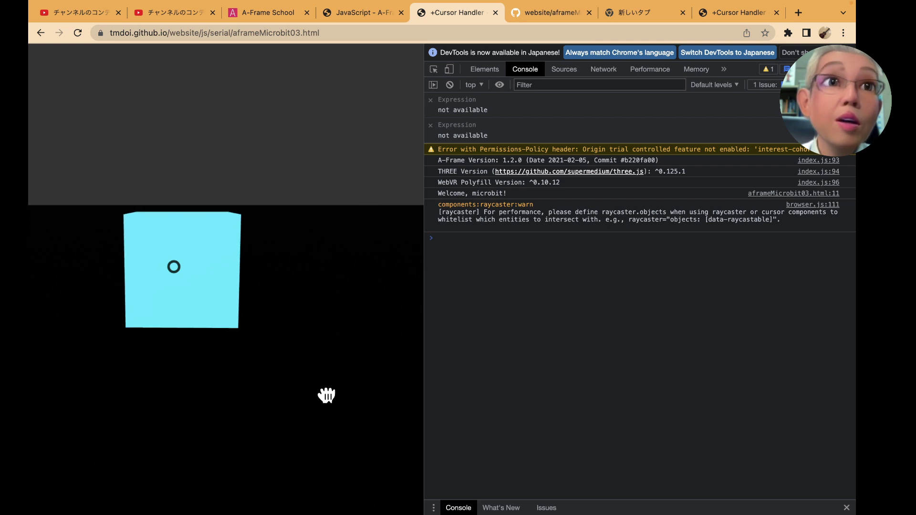
click(341, 363)
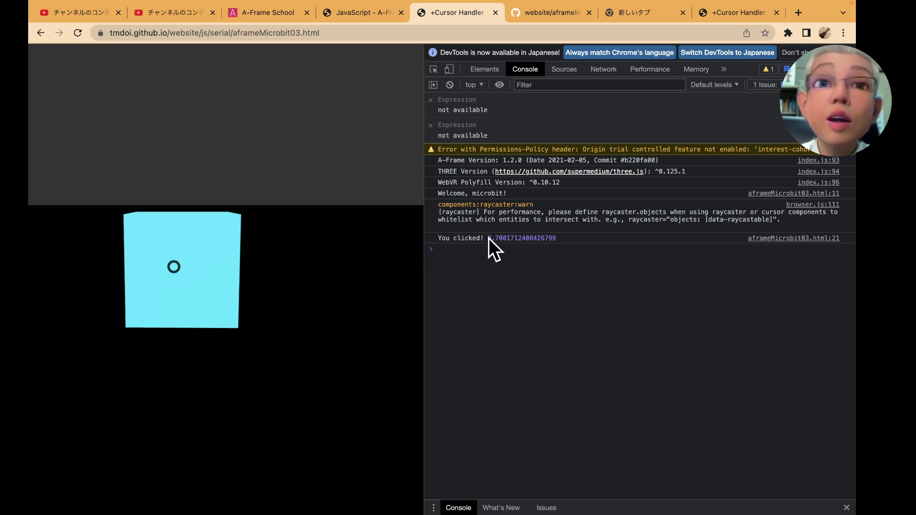
click(349, 285)
double_click(349, 286)
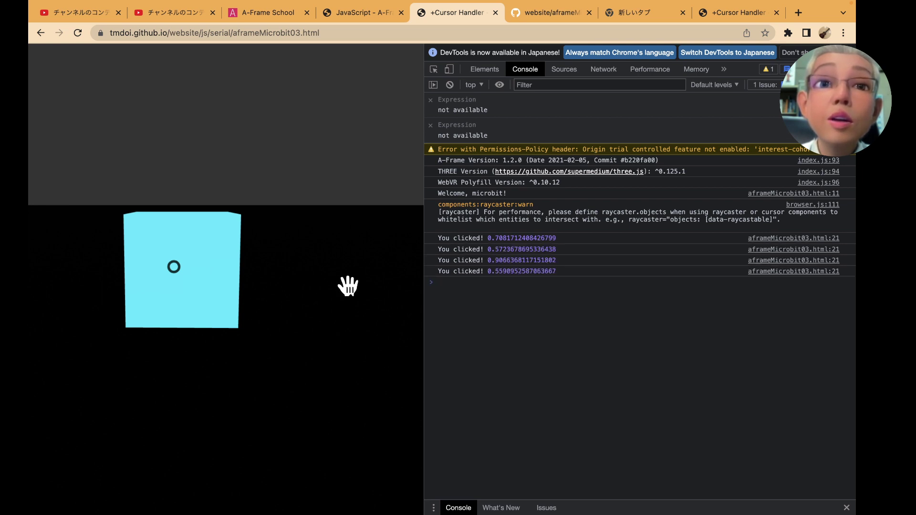
click(350, 285)
Turn the view off and back onto the cube, click it again, then switch to GitHub.
drag(350, 319, 250, 313)
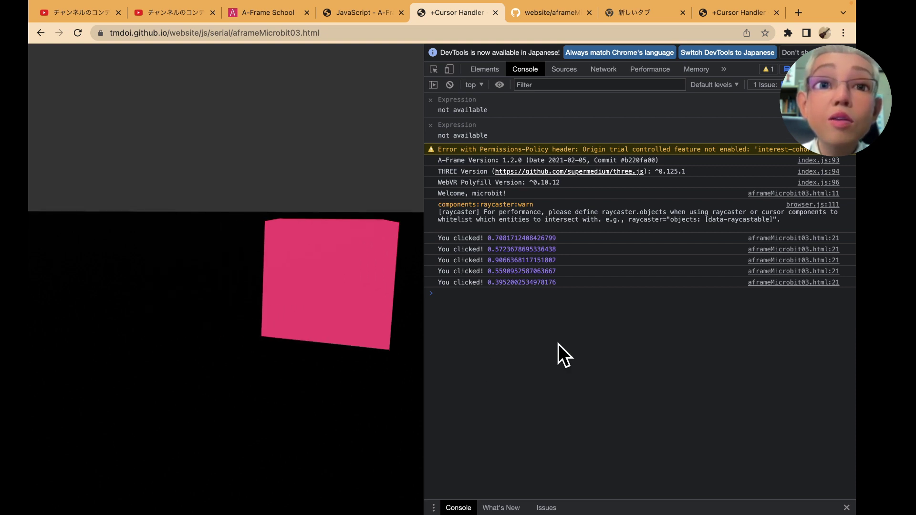
drag(327, 374, 411, 349)
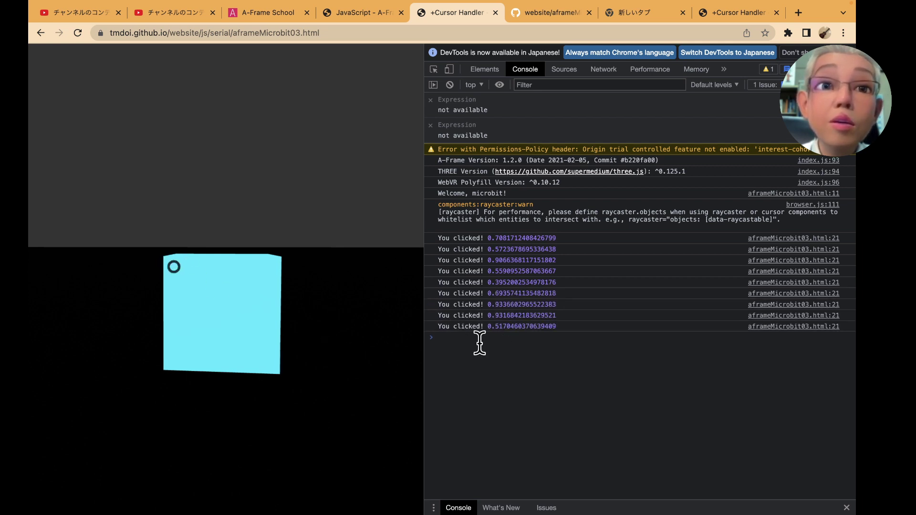
mouse_move(372, 383)
mouse_down()
mouse_move(373, 365)
mouse_move(368, 397)
mouse_move(291, 389)
mouse_move(403, 410)
mouse_move(368, 390)
mouse_up()
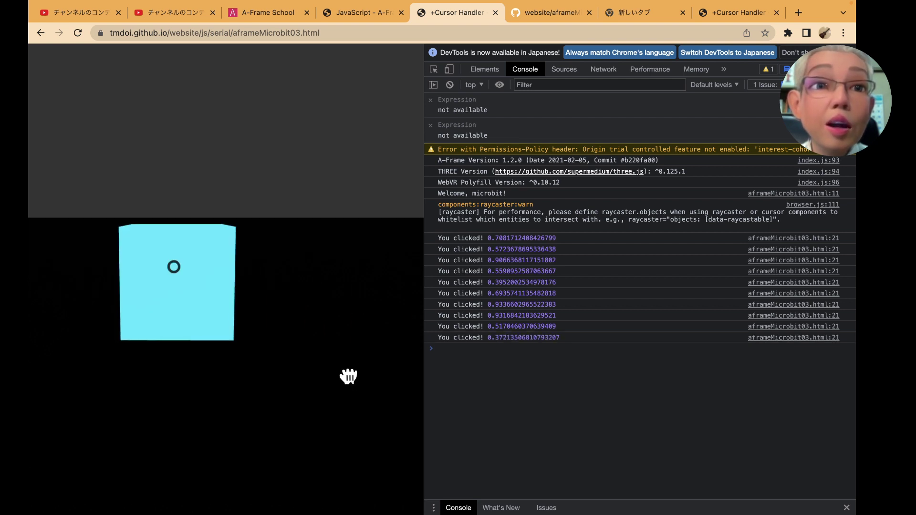
click(347, 379)
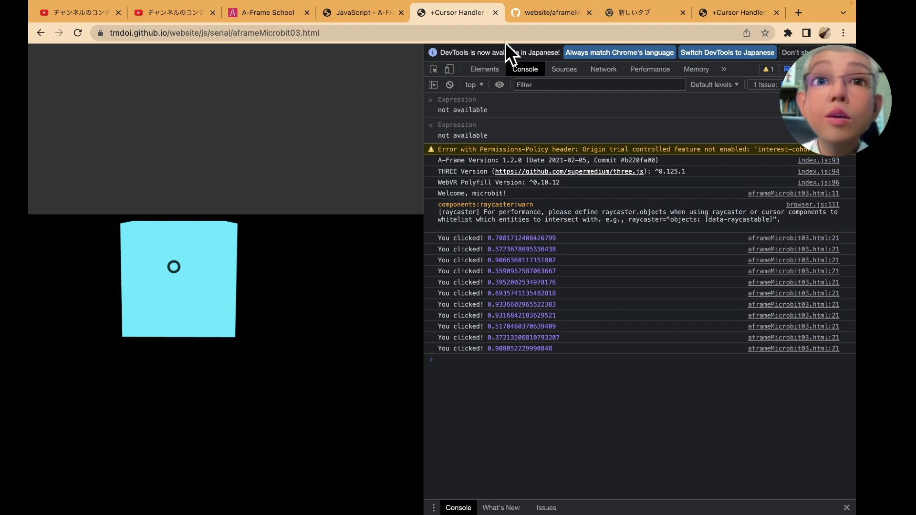
click(549, 10)
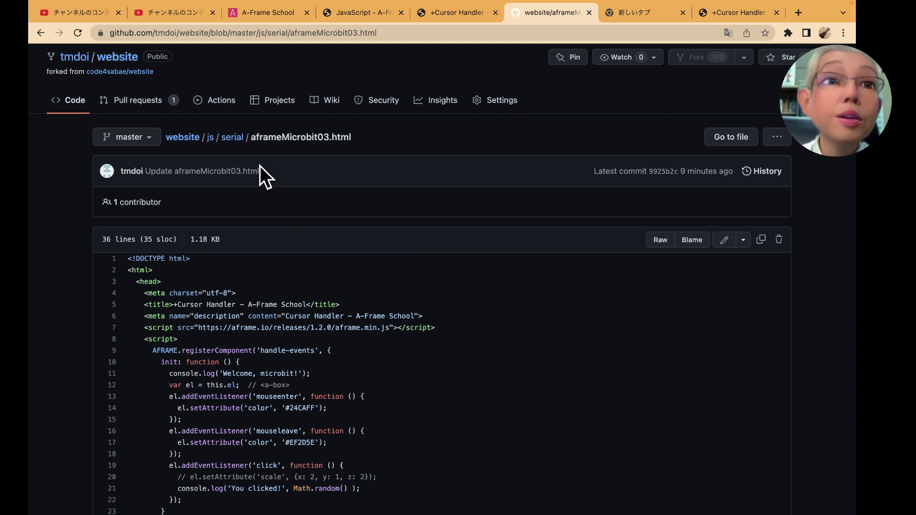
Open aframeMicrobit02.html from the js/serial folder.
click(232, 138)
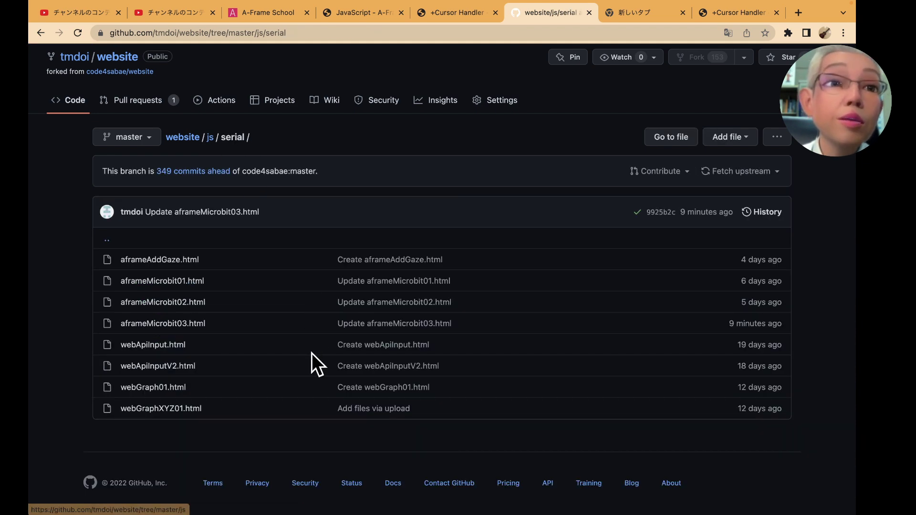
click(182, 304)
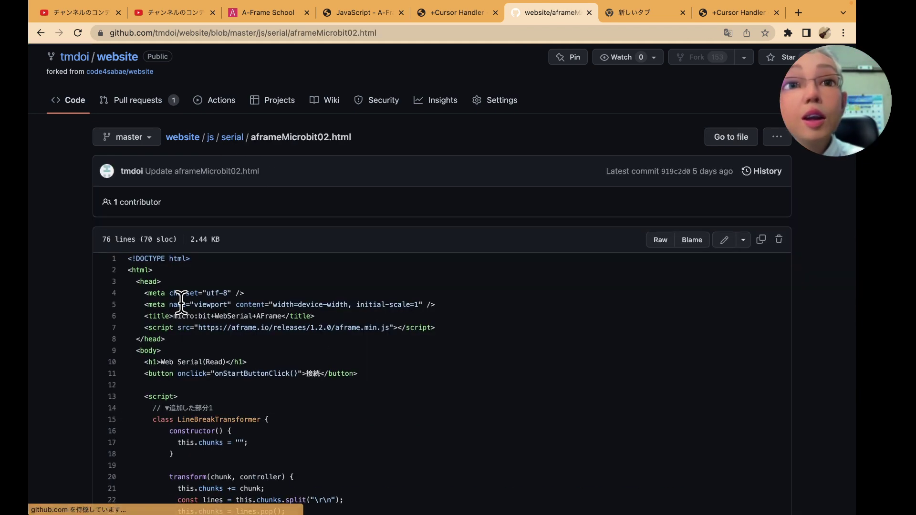
scroll(182, 303, up, 2)
scroll(181, 302, up, 2)
scroll(182, 303, up, 2)
scroll(181, 303, up, 2)
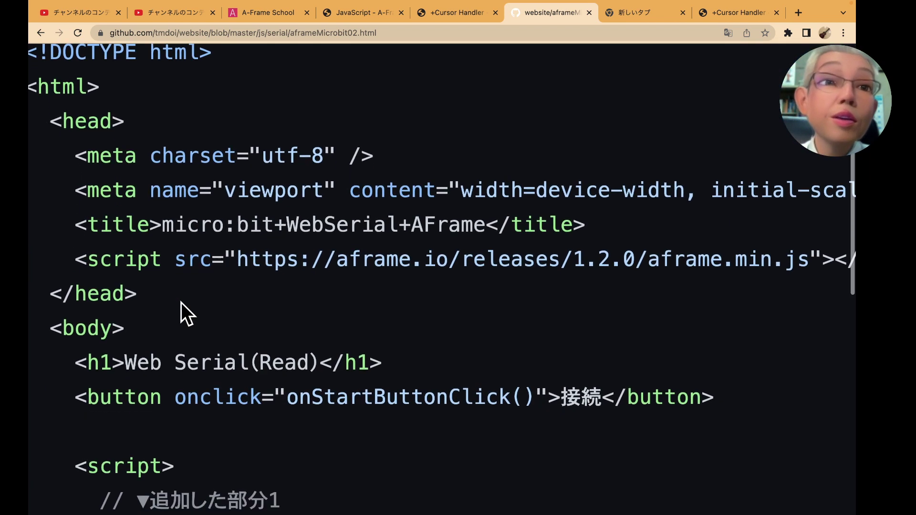
Read through the async onStartButtonClick serial-reading code with baudRate 115200.
scroll(182, 303, down, 1)
scroll(181, 303, left, 1)
scroll(181, 302, down, 3)
scroll(182, 302, down, 1)
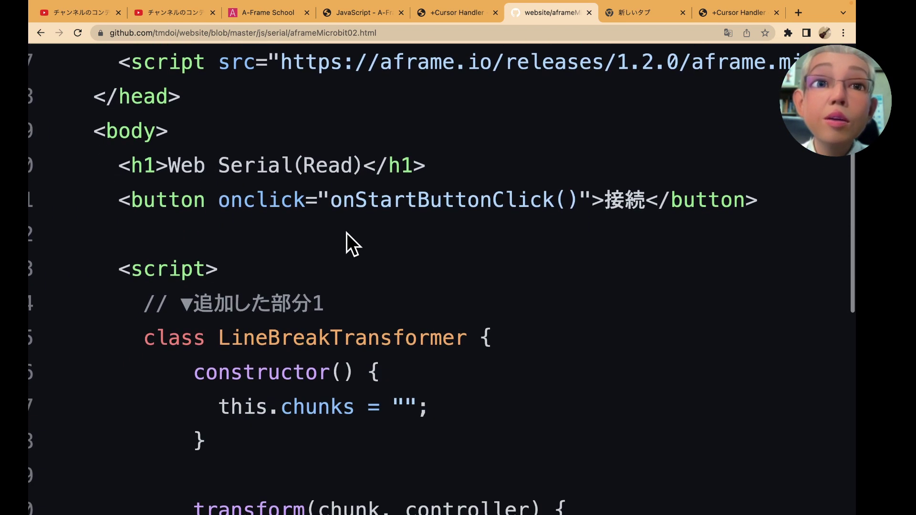
scroll(367, 242, down, 1)
scroll(368, 243, down, 2)
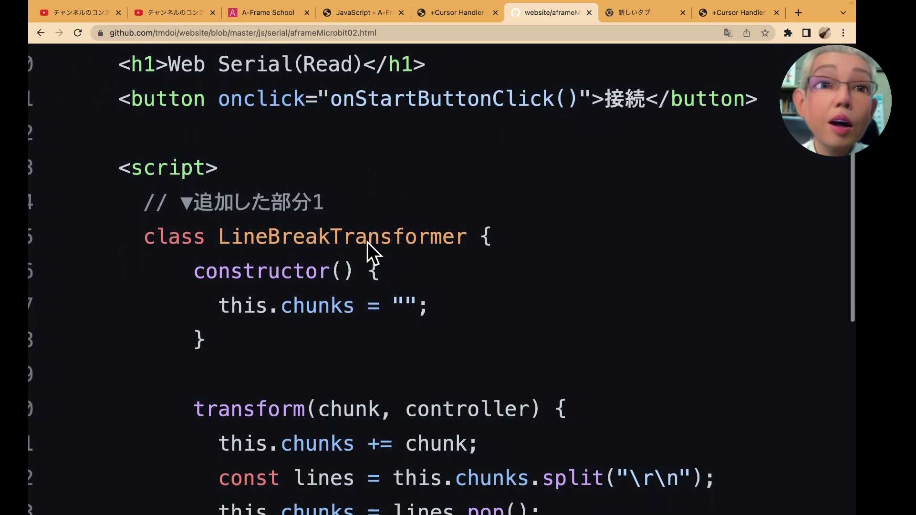
scroll(367, 242, down, 2)
scroll(396, 319, down, 1)
scroll(383, 320, down, 3)
scroll(383, 320, down, 3)
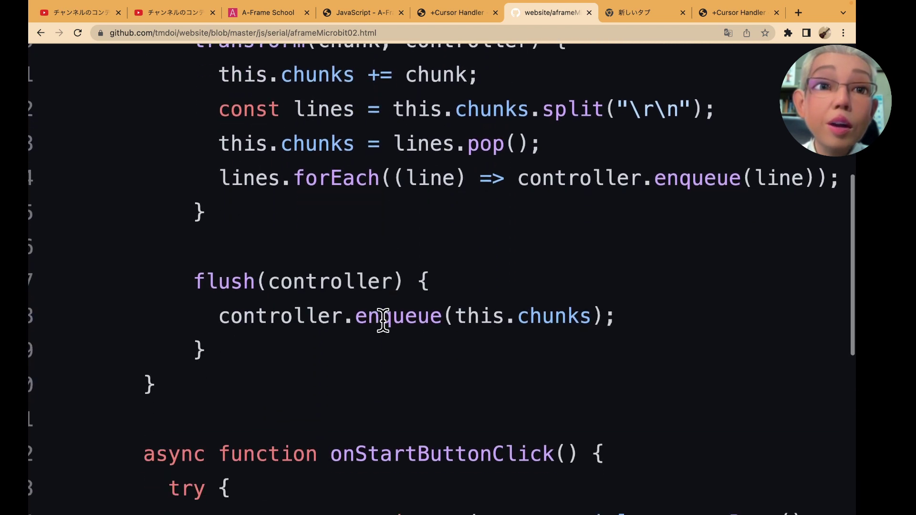
scroll(383, 320, down, 4)
scroll(384, 320, down, 1)
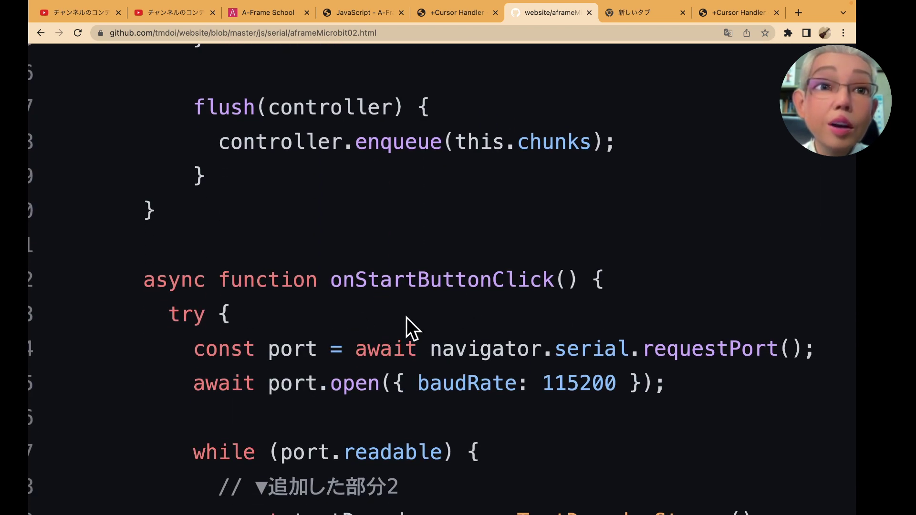
scroll(405, 319, down, 1)
scroll(220, 282, down, 1)
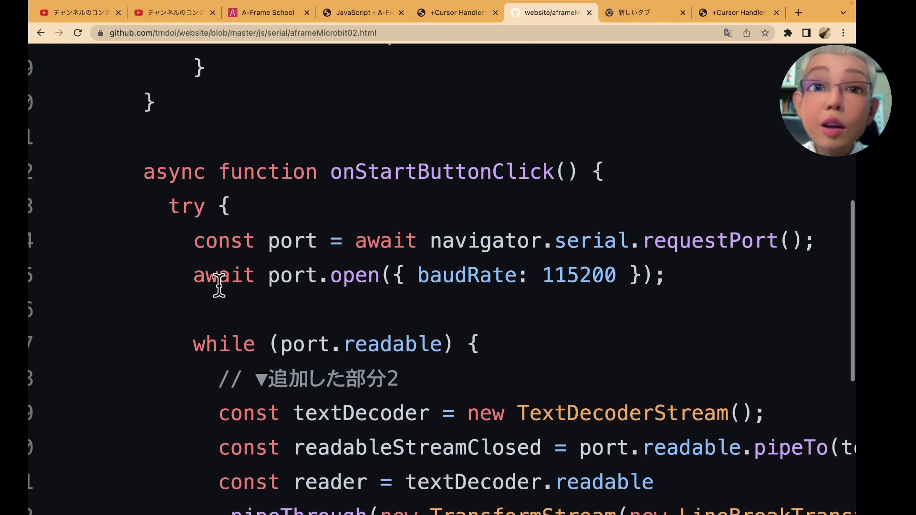
scroll(219, 285, down, 1)
scroll(219, 285, down, 1)
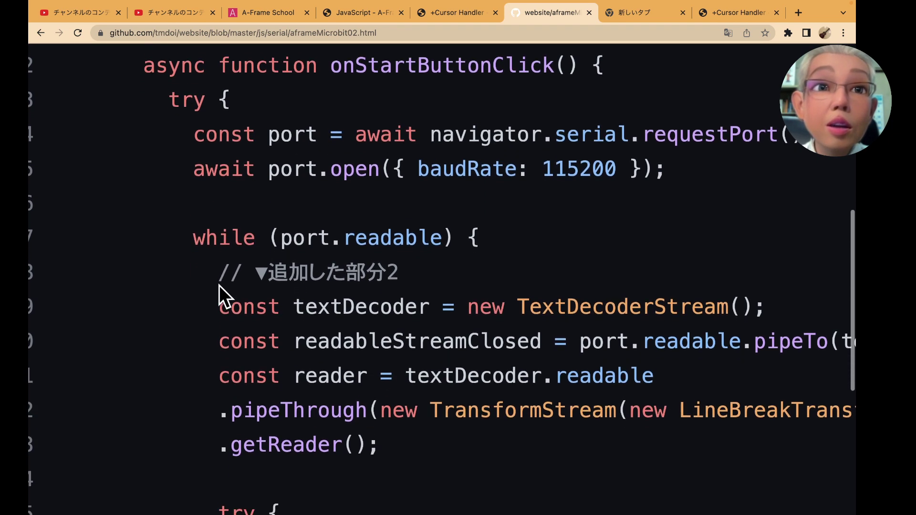
scroll(220, 286, down, 1)
scroll(219, 285, down, 1)
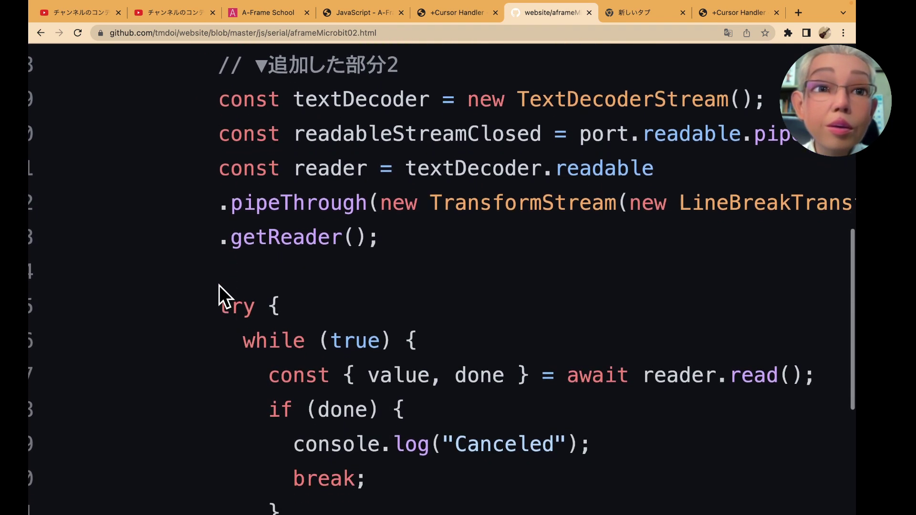
scroll(219, 285, down, 1)
scroll(219, 285, down, 1)
scroll(219, 285, down, 1)
scroll(219, 285, down, 1)
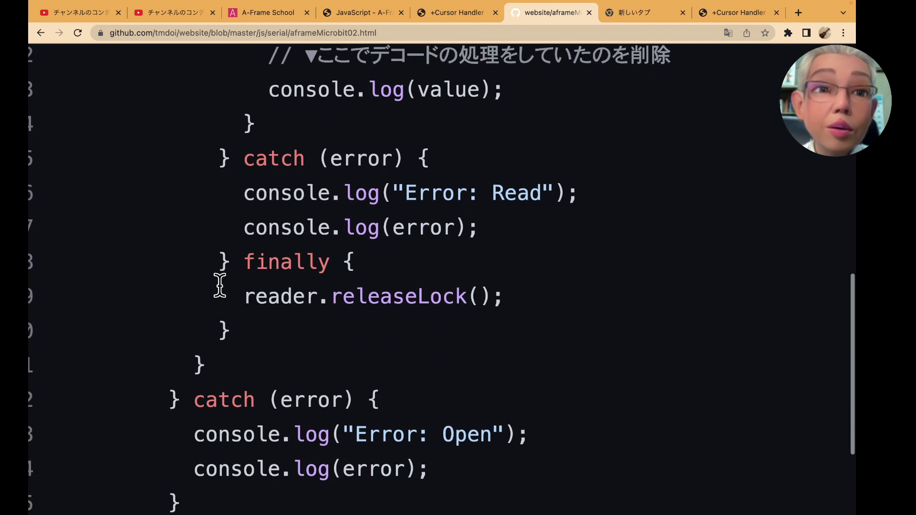
scroll(219, 284, down, 1)
scroll(219, 284, down, 2)
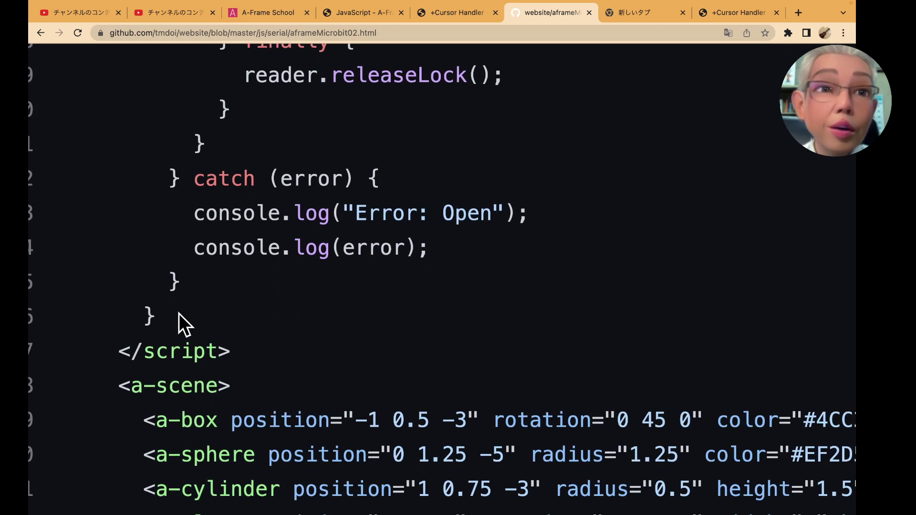
scroll(179, 314, up, 1)
scroll(179, 313, up, 2)
scroll(180, 313, up, 1)
scroll(180, 313, down, 1)
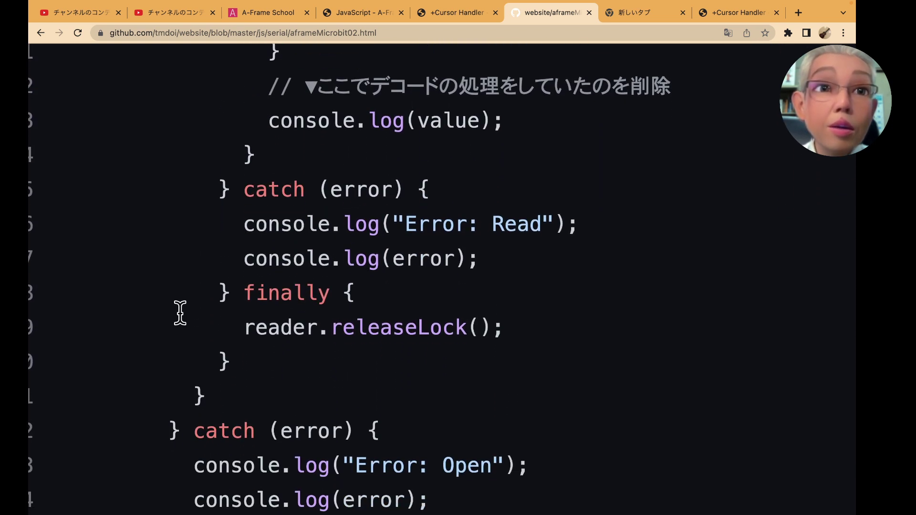
scroll(404, 156, down, 1)
scroll(404, 157, down, 1)
scroll(404, 156, up, 2)
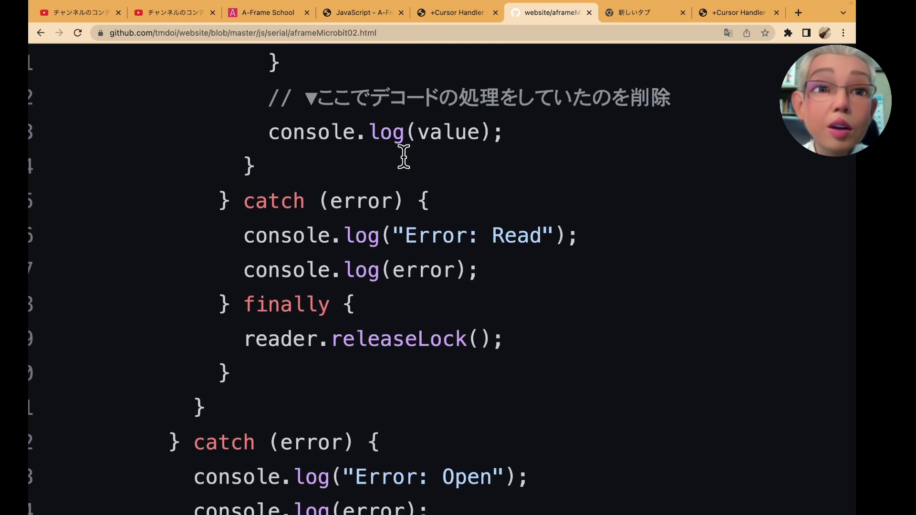
scroll(403, 157, up, 3)
scroll(404, 157, up, 3)
scroll(404, 156, up, 2)
scroll(403, 156, up, 1)
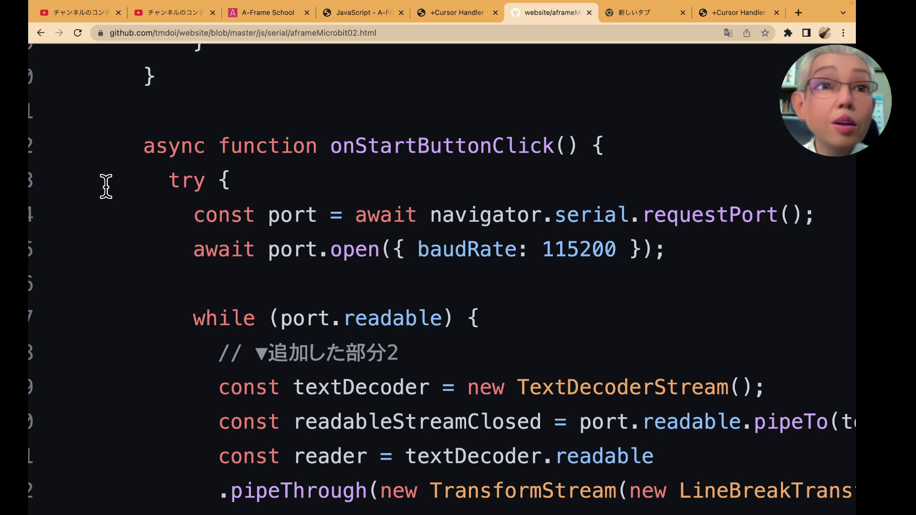
scroll(106, 187, left, 3)
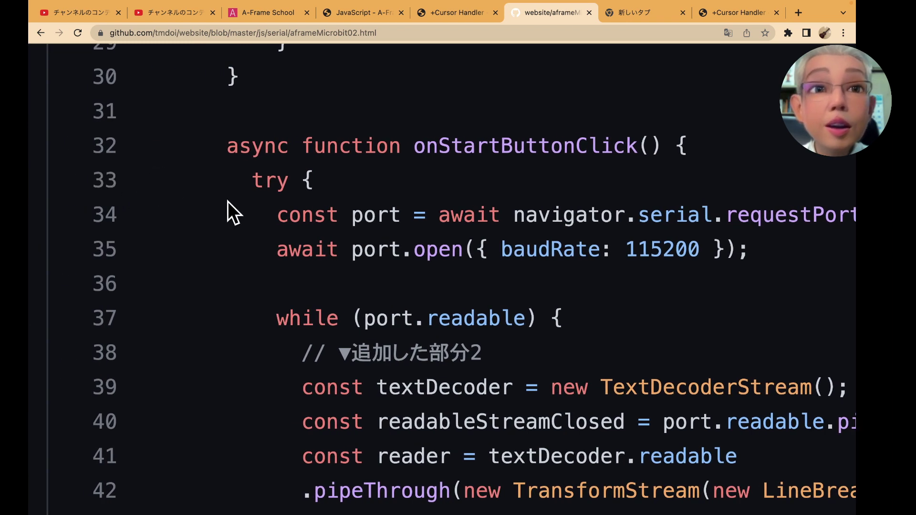
Check the other browser tabs and return to the GitHub code listing.
click(723, 13)
click(644, 15)
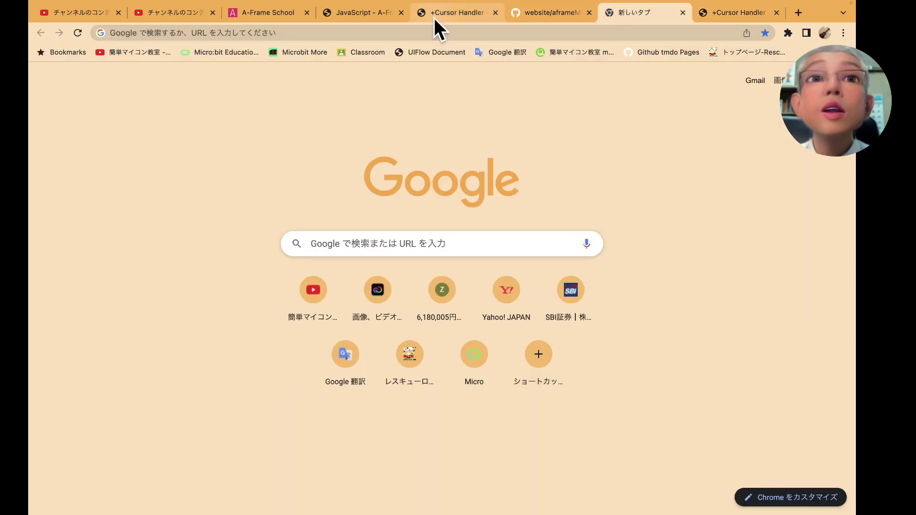
click(560, 13)
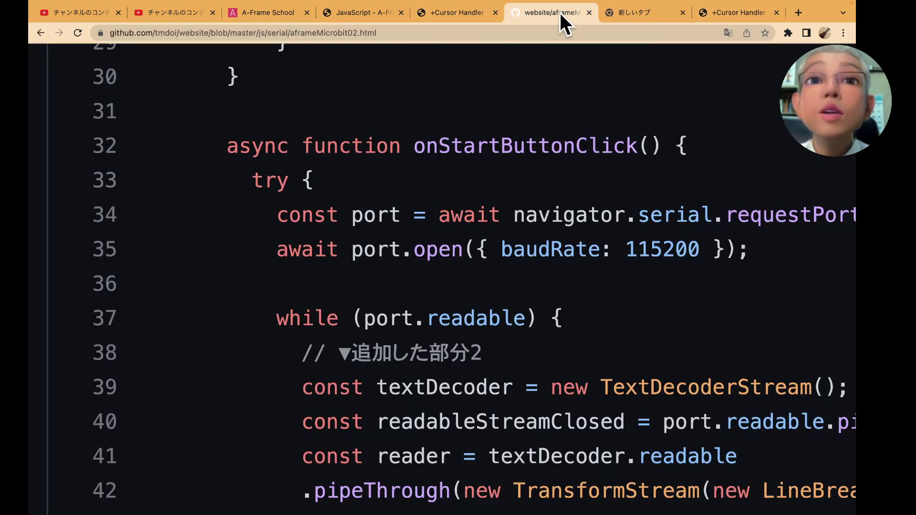
scroll(548, 259, right, 2)
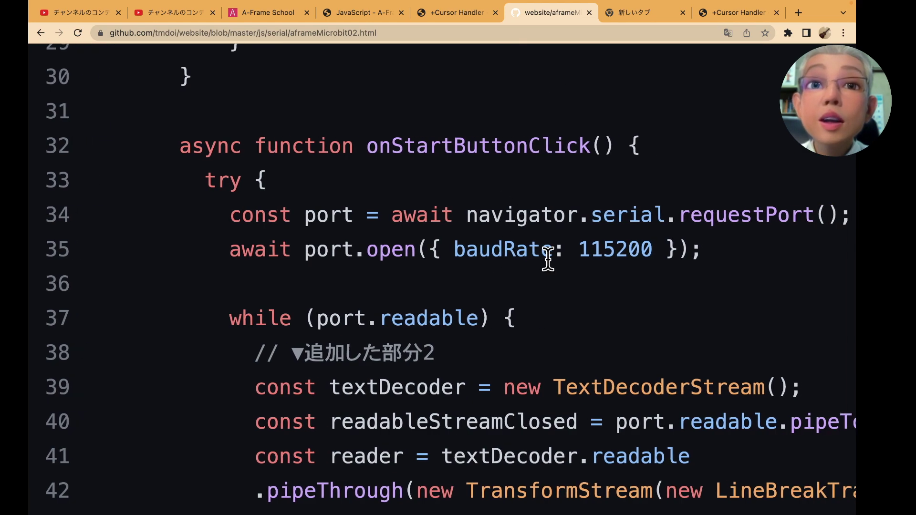
scroll(548, 259, right, 1)
scroll(548, 259, right, 2)
scroll(548, 259, up, 1)
scroll(548, 258, up, 3)
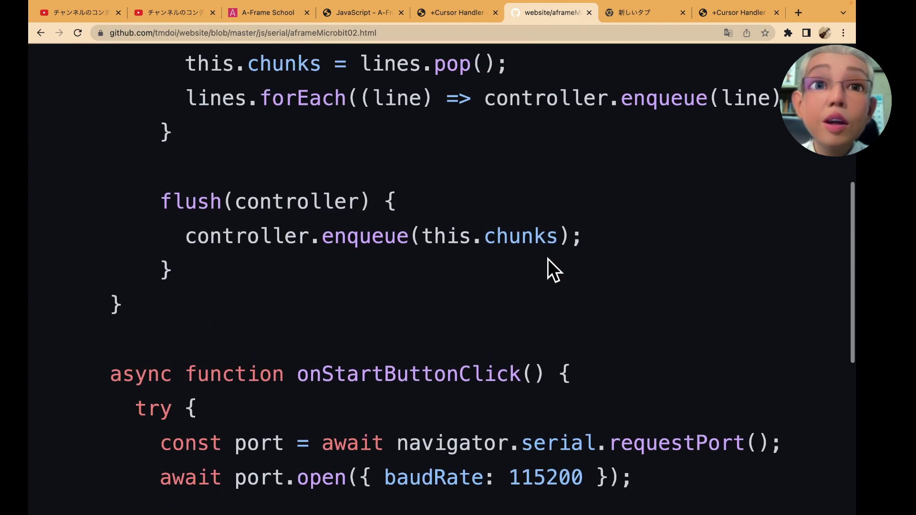
scroll(548, 258, up, 3)
scroll(548, 259, up, 5)
scroll(548, 259, up, 5)
scroll(548, 258, up, 5)
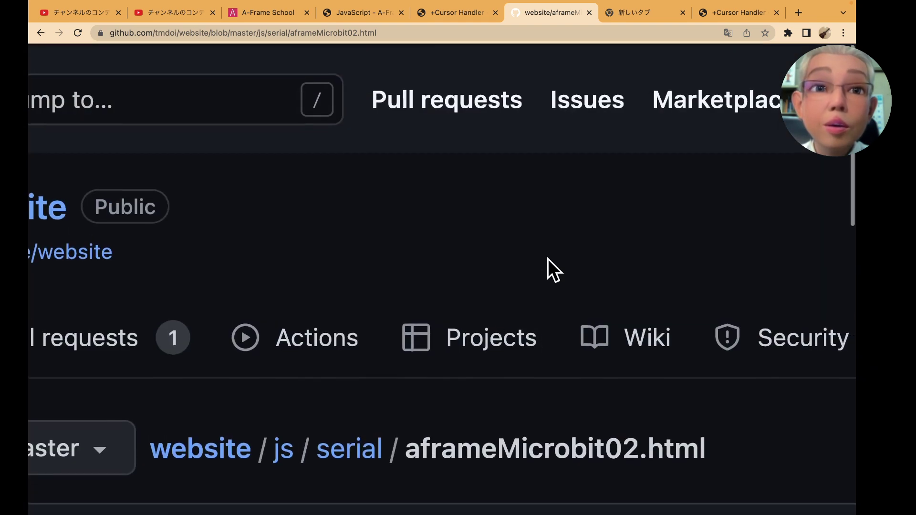
Open js/serial/aframeMicrobit03.html and view its source.
click(356, 449)
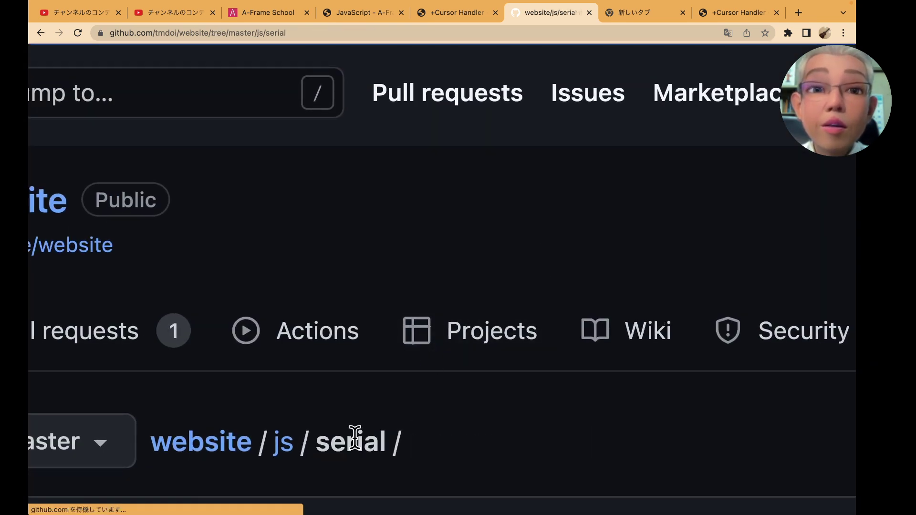
scroll(356, 439, down, 5)
scroll(359, 429, down, 1)
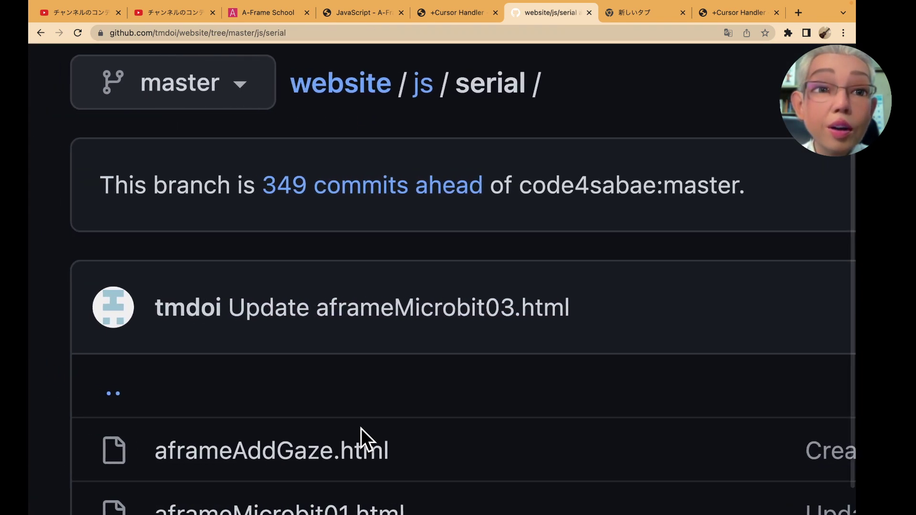
scroll(360, 436, down, 2)
scroll(365, 436, down, 3)
scroll(365, 435, down, 2)
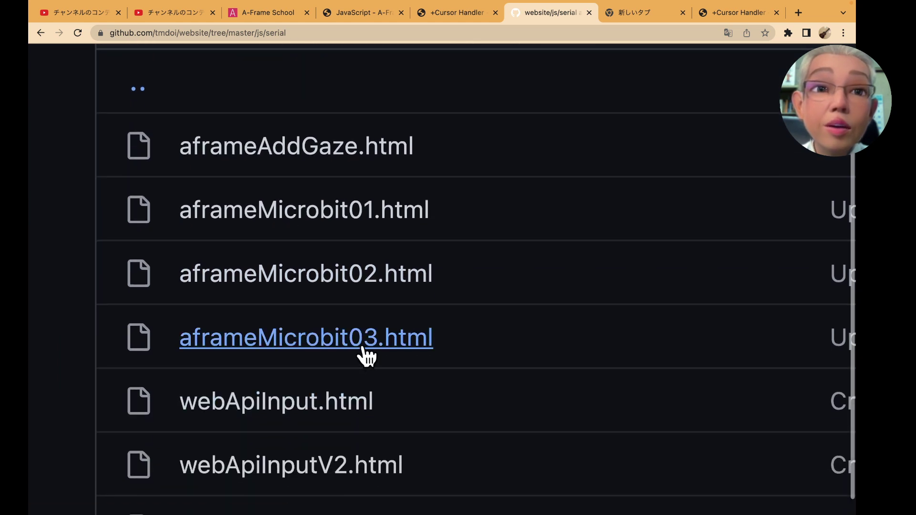
click(361, 348)
scroll(479, 365, right, 5)
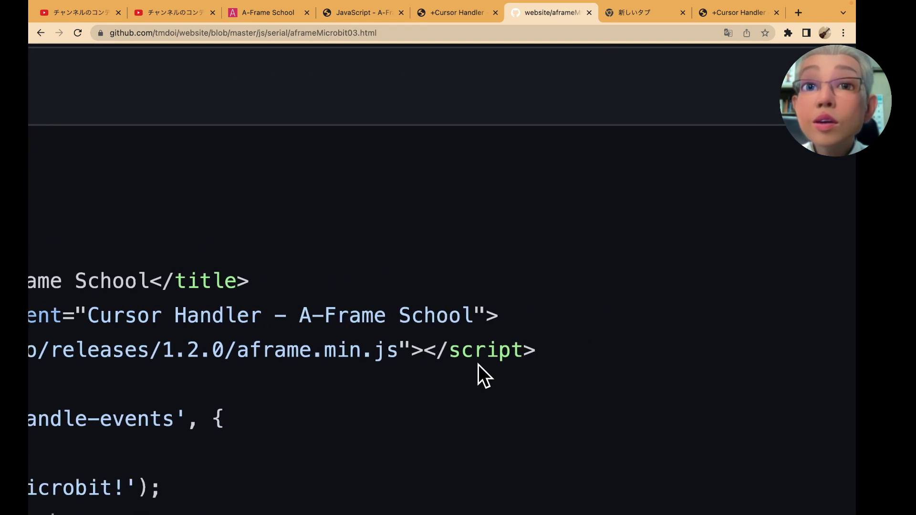
scroll(479, 365, right, 5)
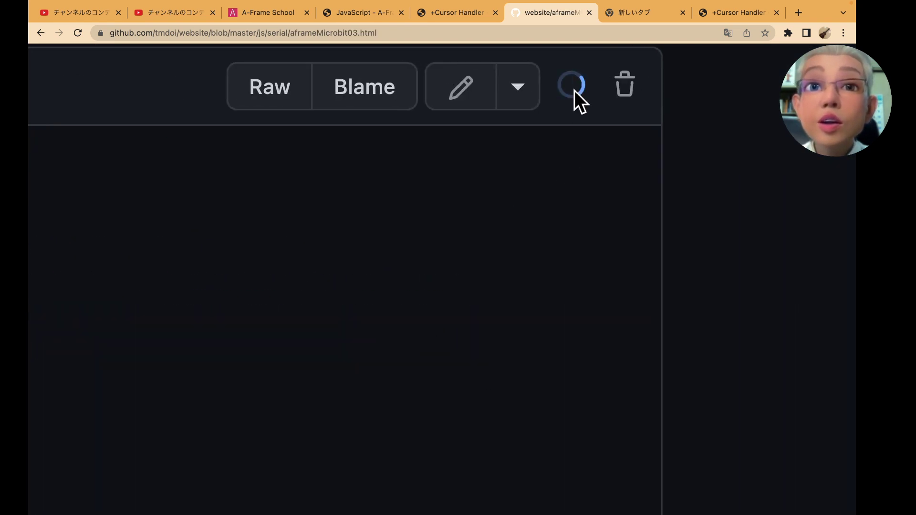
scroll(352, 276, down, 3)
scroll(352, 275, up, 2)
scroll(353, 277, up, 3)
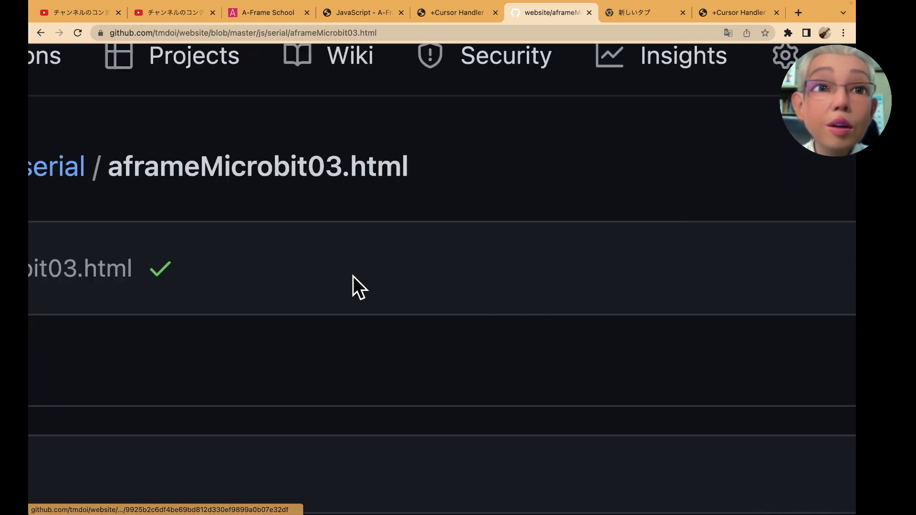
scroll(353, 277, left, 5)
Go back to the js/serial folder listing.
click(302, 179)
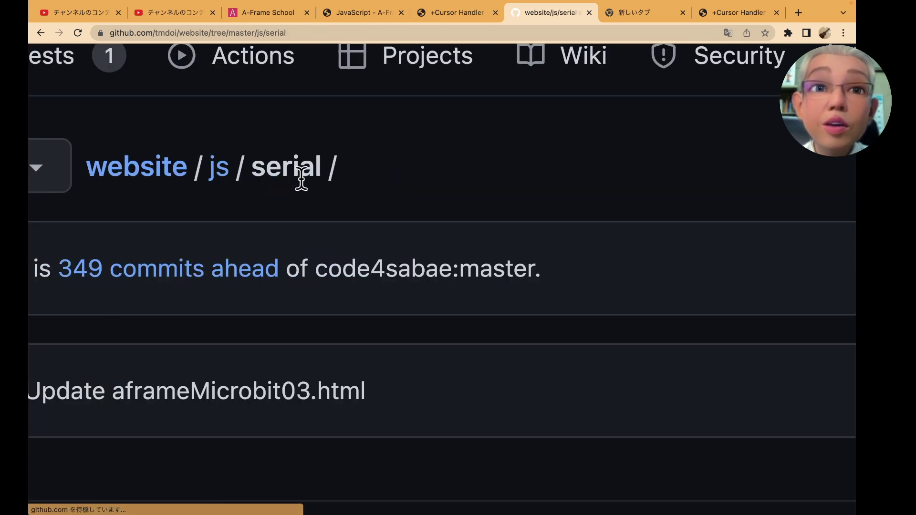
scroll(442, 293, right, 5)
scroll(442, 293, right, 5)
scroll(489, 228, right, 2)
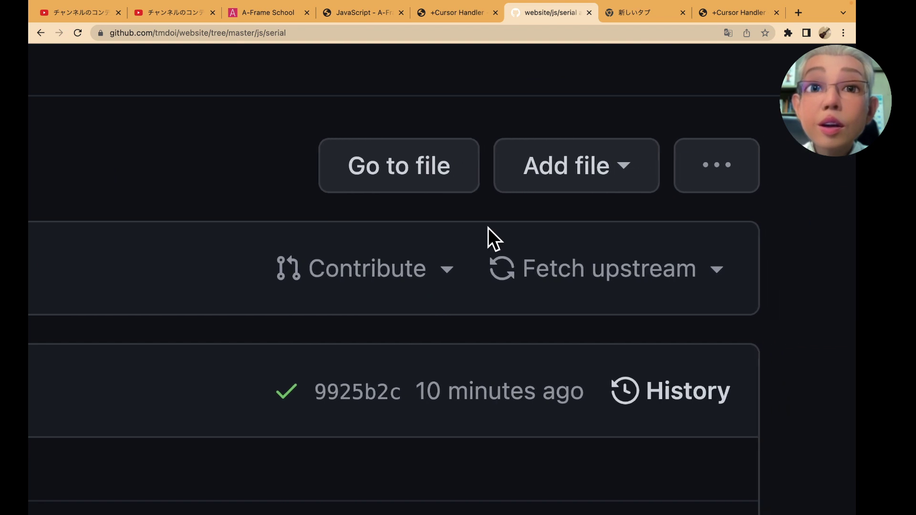
Create a new file in js/serial and paste the copied aframeMicrobit03 code into it.
click(576, 190)
click(558, 234)
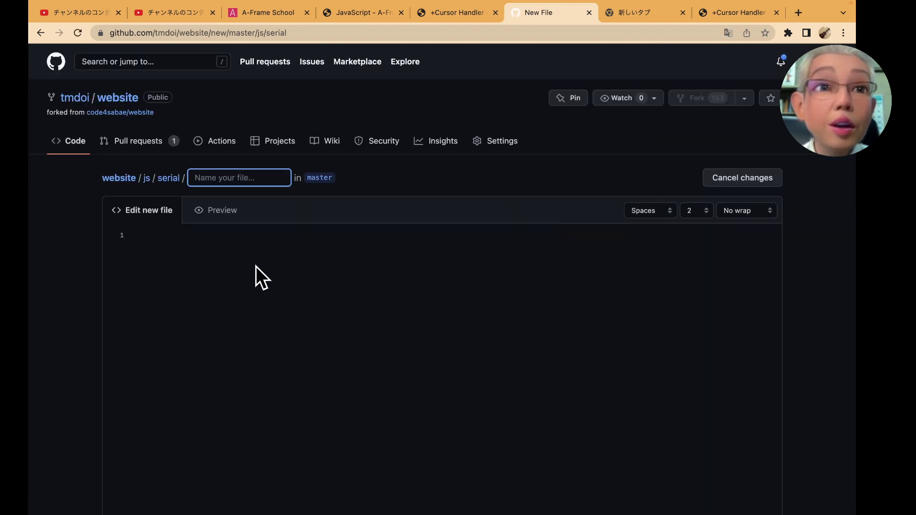
click(256, 266)
key(ctrl+v)
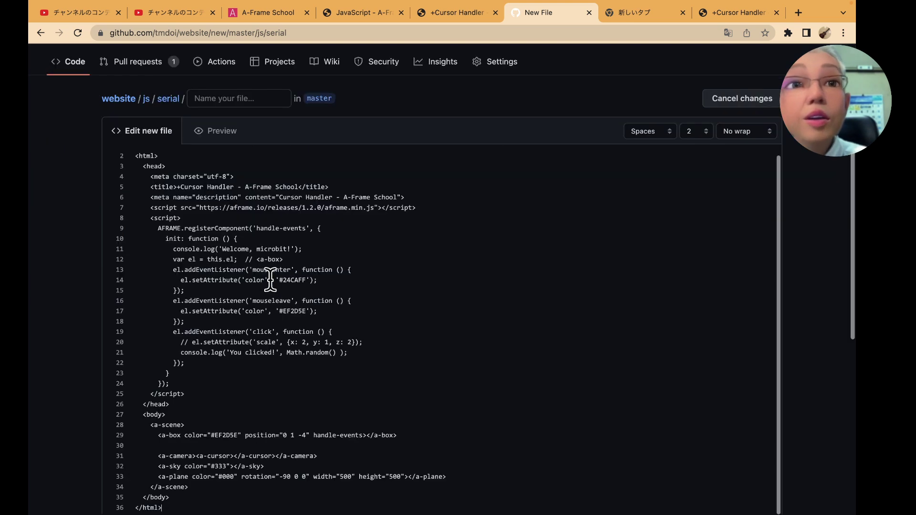
click(234, 98)
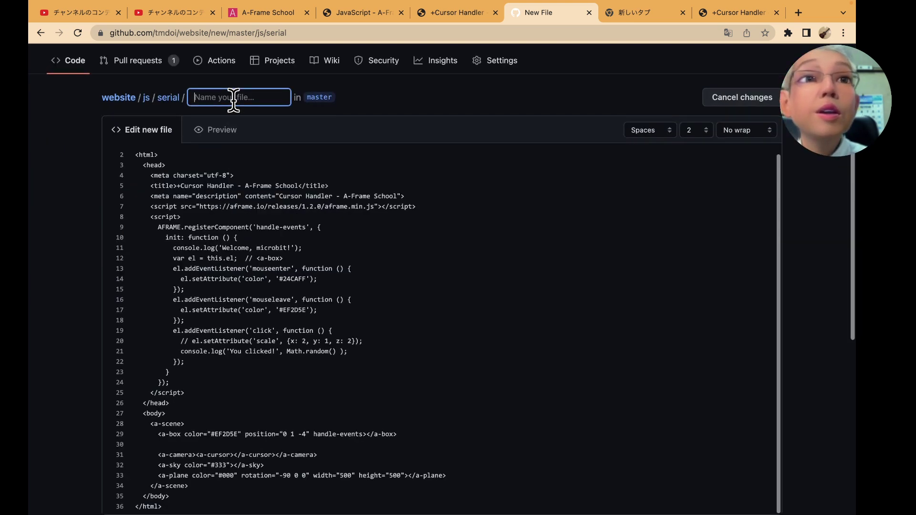
click(233, 98)
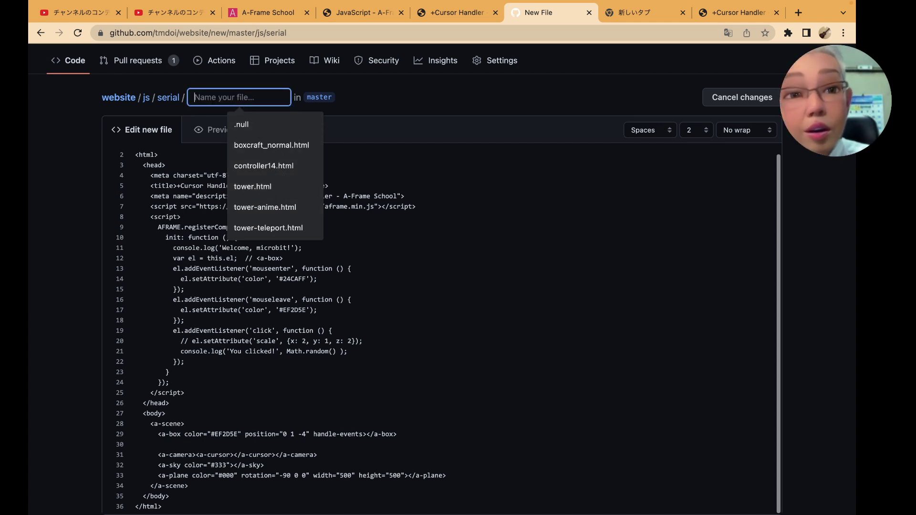
Name the new file aframeMicrobit04.html.
text(aframeMicrobit03.html)
click(283, 205)
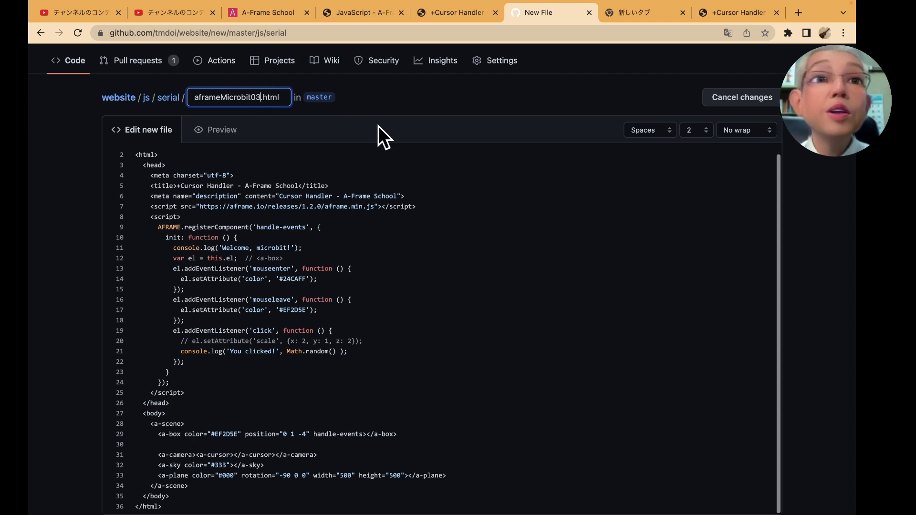
key(BackSpace)
text(4)
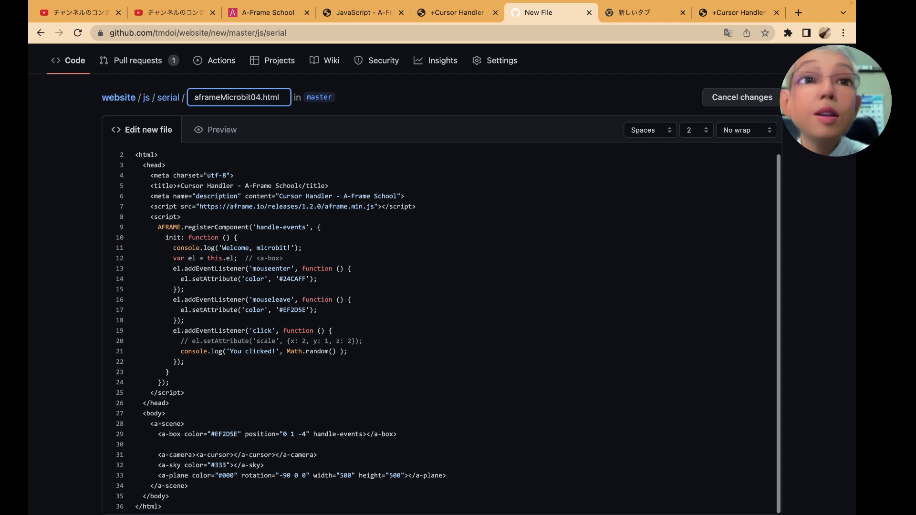
Delete Math.random() from the 'You clicked!' console.log line.
scroll(436, 292, down, 1)
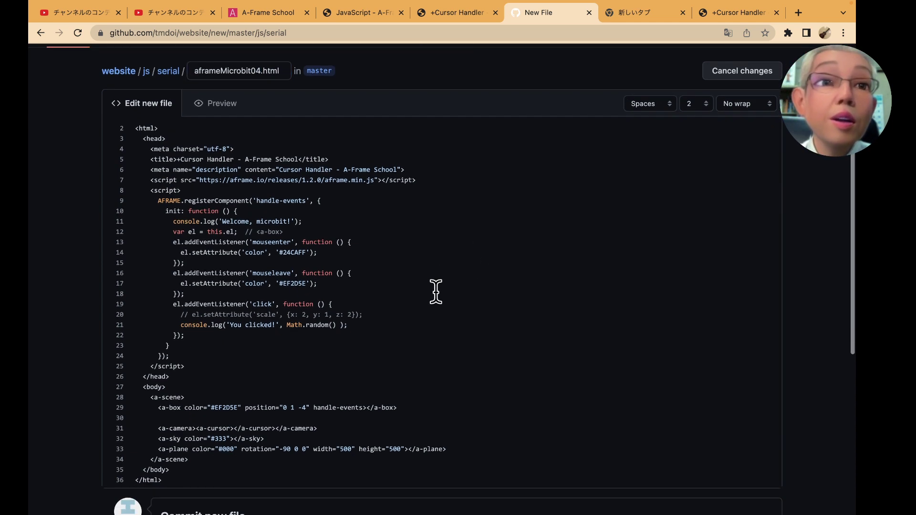
scroll(434, 291, down, 4)
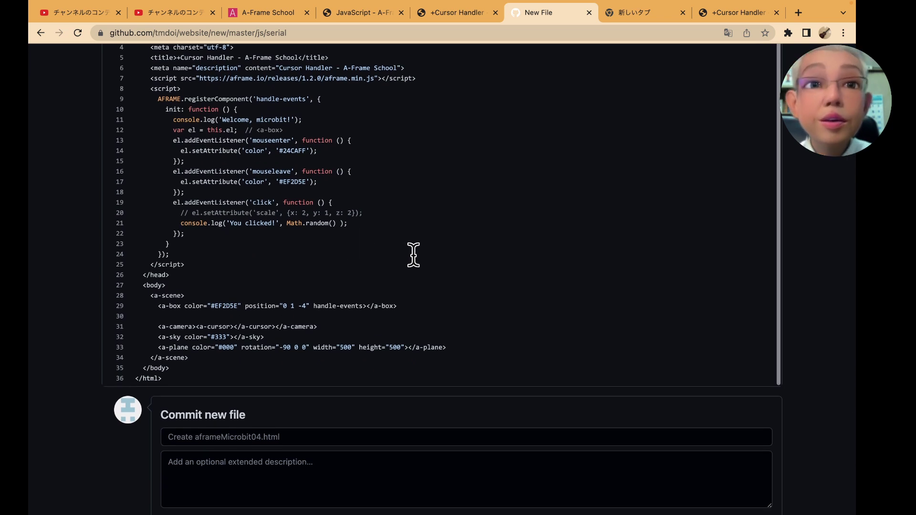
scroll(415, 265, up, 5)
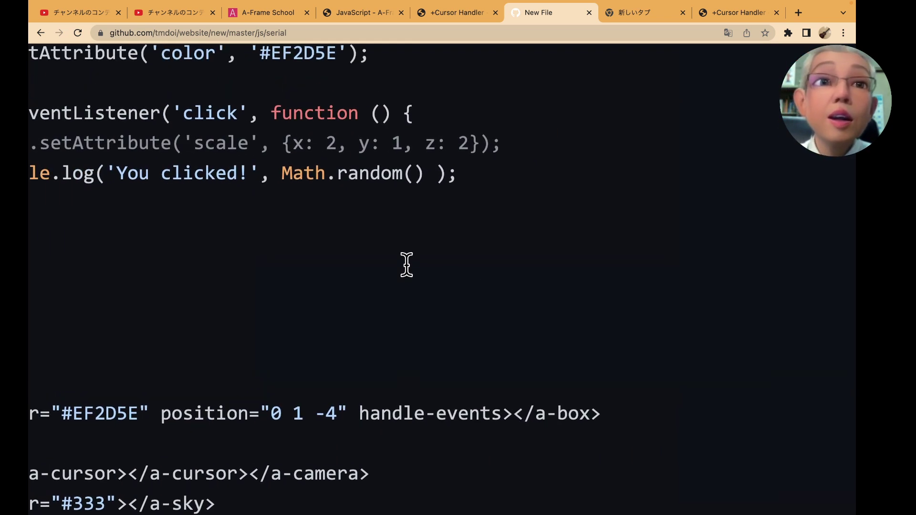
click(425, 174)
key(BackSpace)
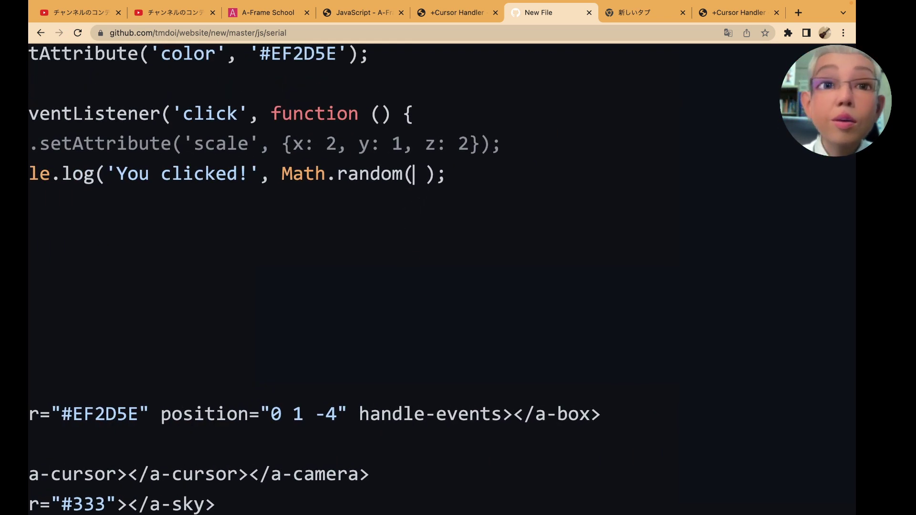
key(BackSpace)
key(BackSpace)
key(BackSpace)
key(BackSpace)
key(BackSpace)
key(BackSpace)
key(BackSpace)
key(BackSpace)
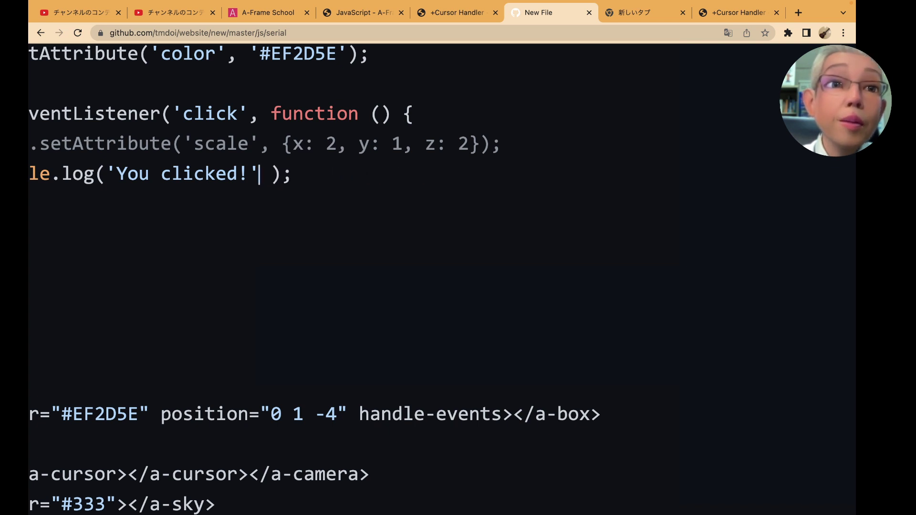
Edit the line 6 description, removing the stray plus signs.
scroll(609, 241, up, 1)
scroll(573, 231, up, 3)
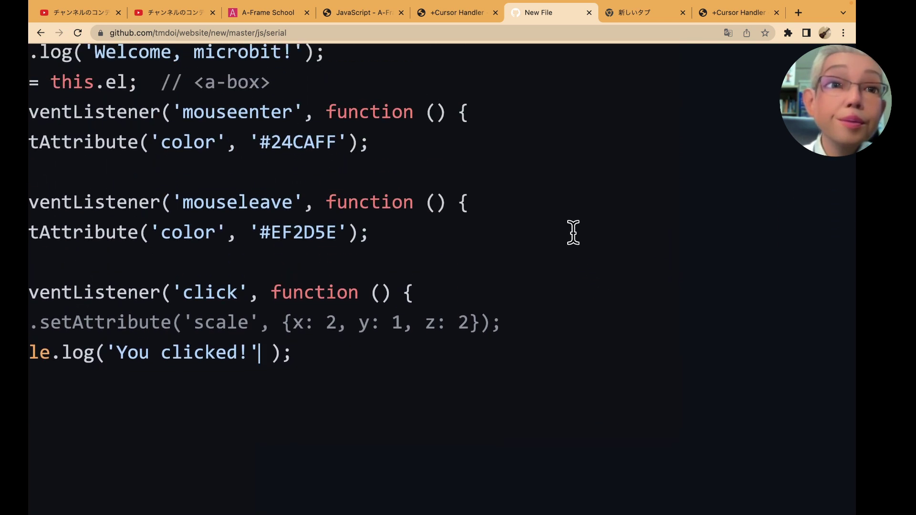
scroll(573, 231, up, 5)
scroll(573, 233, up, 3)
scroll(574, 233, up, 3)
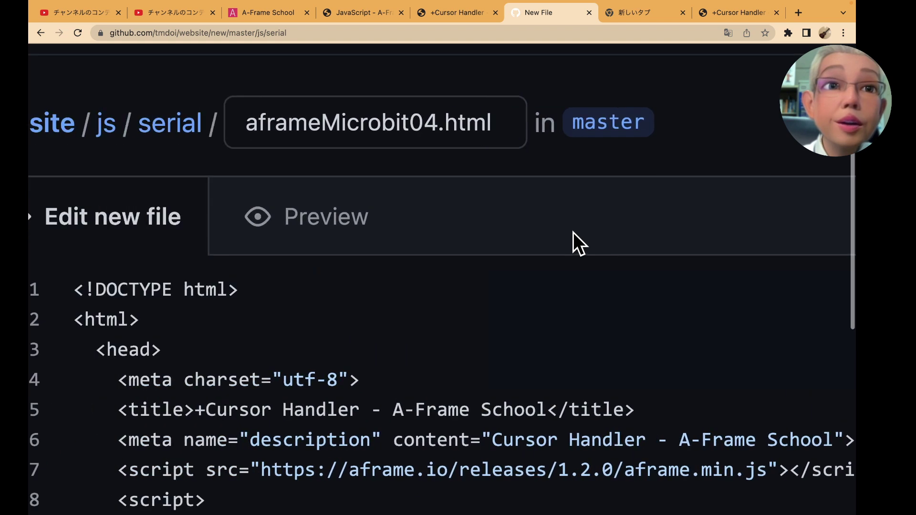
scroll(577, 286, down, 1)
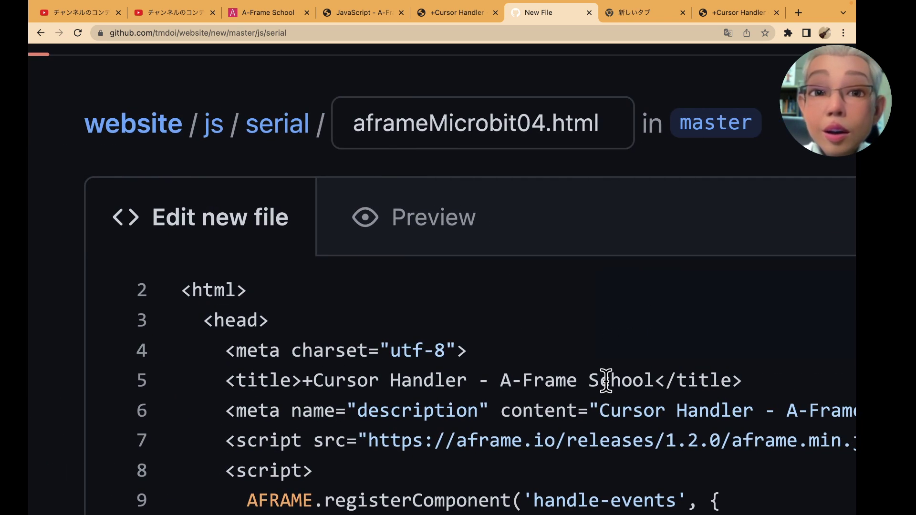
click(600, 409)
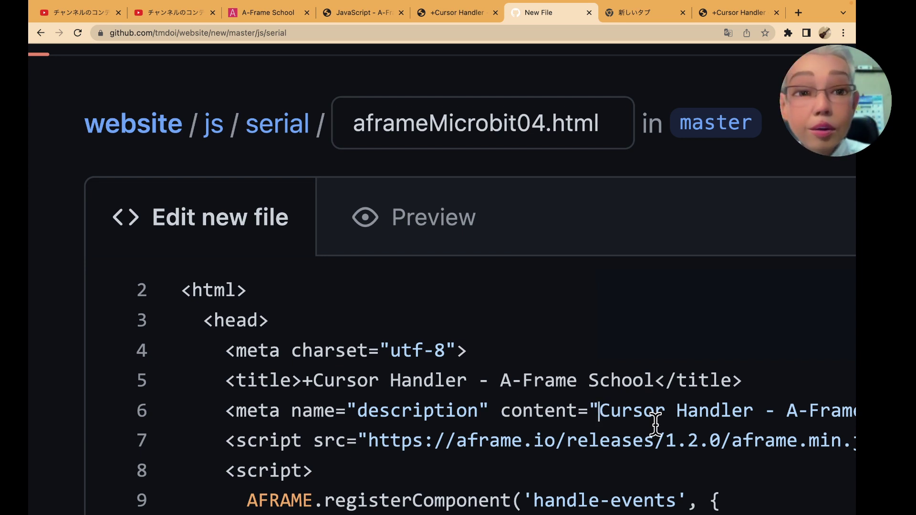
text(++)
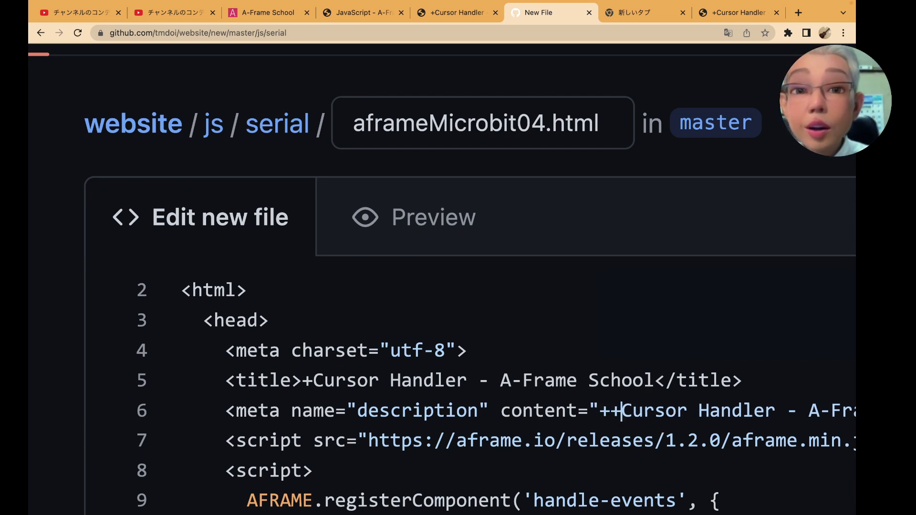
key(BackSpace)
key(BackSpace)
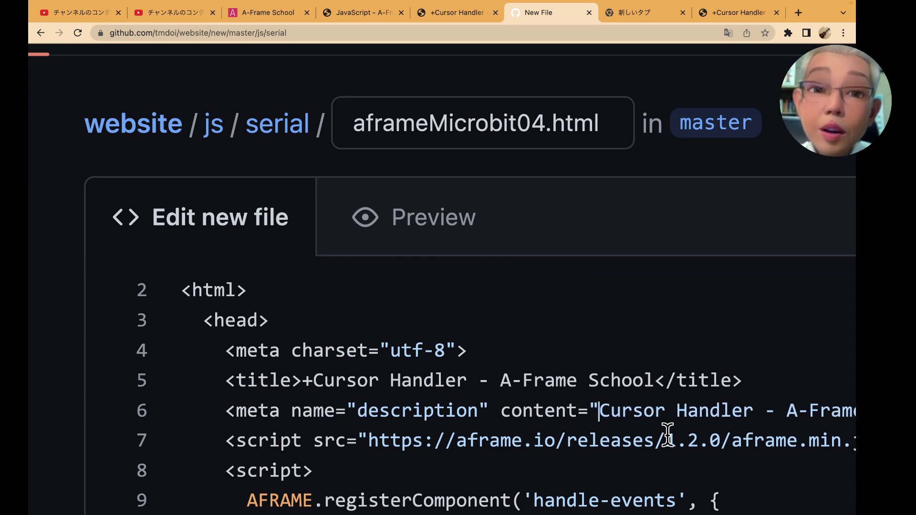
Scroll down to the Commit new file form.
scroll(623, 432, down, 2)
scroll(592, 433, down, 3)
scroll(585, 435, down, 3)
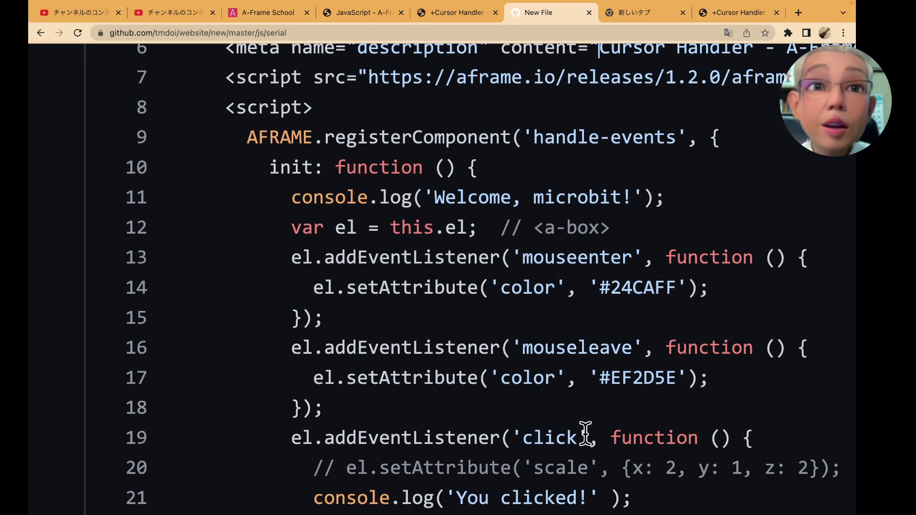
scroll(586, 434, down, 3)
scroll(586, 434, down, 2)
scroll(585, 434, down, 1)
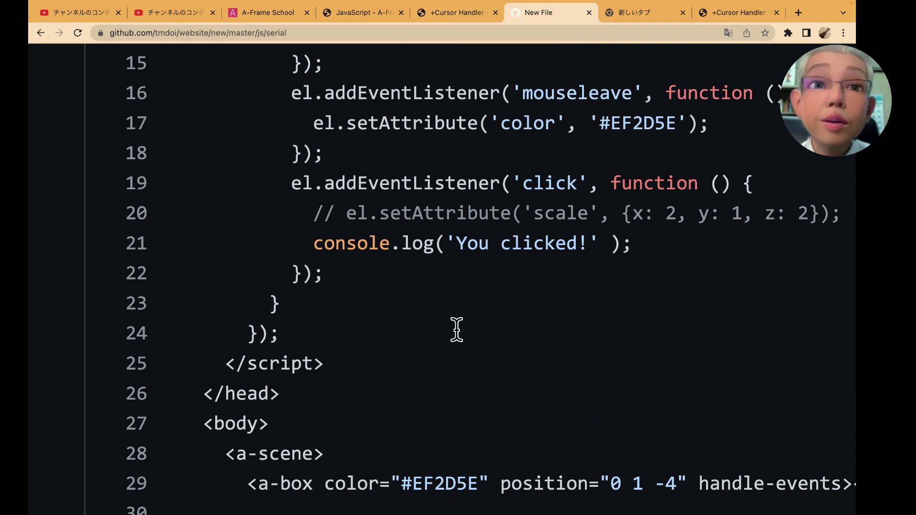
scroll(456, 329, up, 1)
right_click(533, 12)
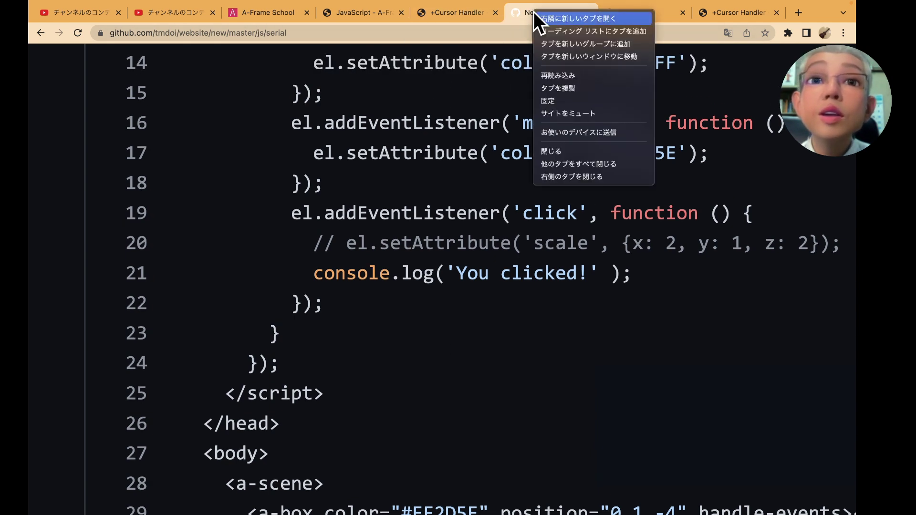
click(417, 415)
scroll(417, 415, down, 1)
scroll(417, 415, down, 10)
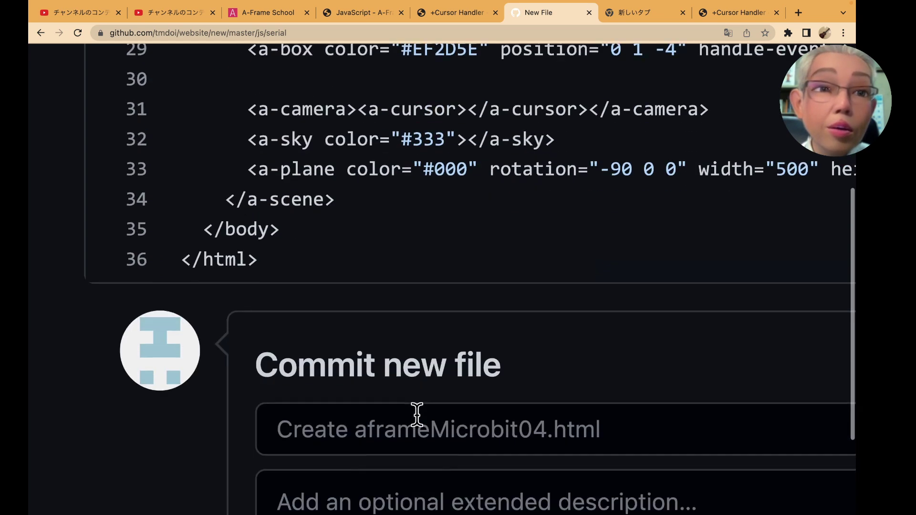
scroll(416, 415, down, 2)
scroll(417, 414, down, 8)
scroll(417, 415, down, 1)
Commit aframeMicrobit04.html to master and open aframeMicrobit02.html.
click(420, 423)
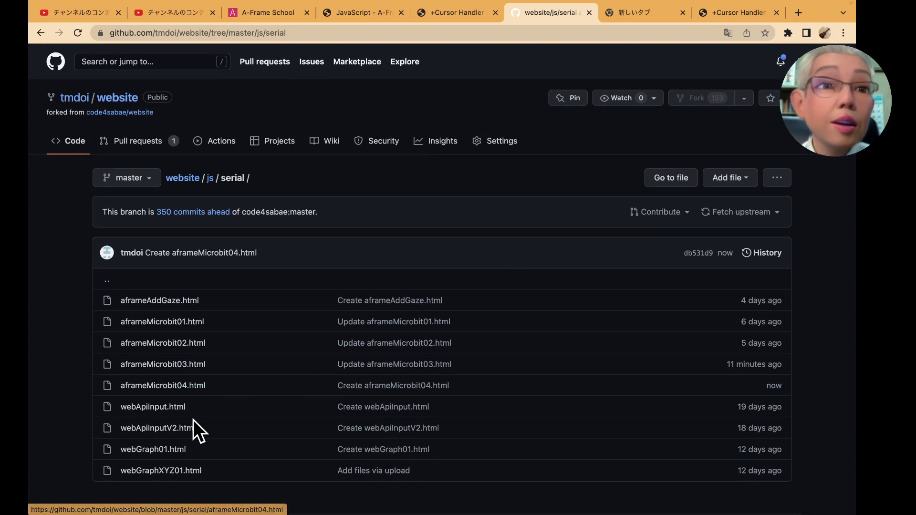
click(195, 353)
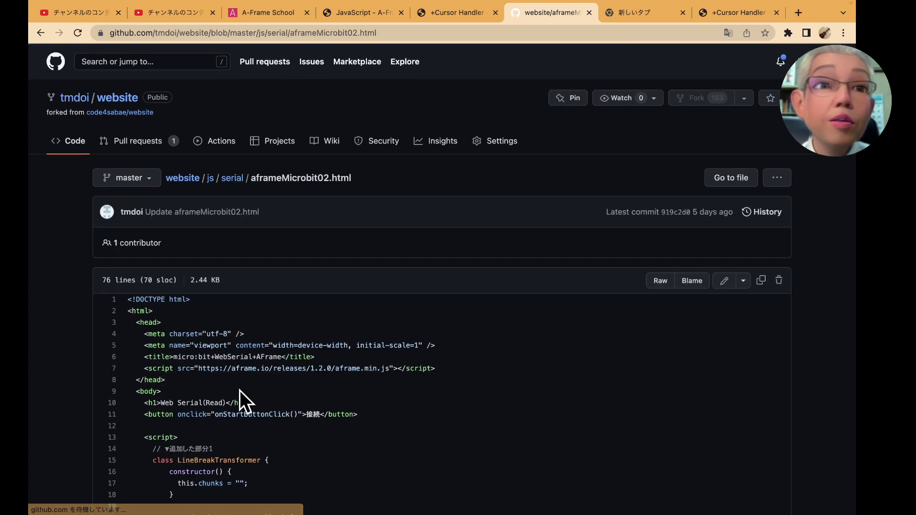
scroll(240, 390, down, 5)
scroll(240, 390, down, 1)
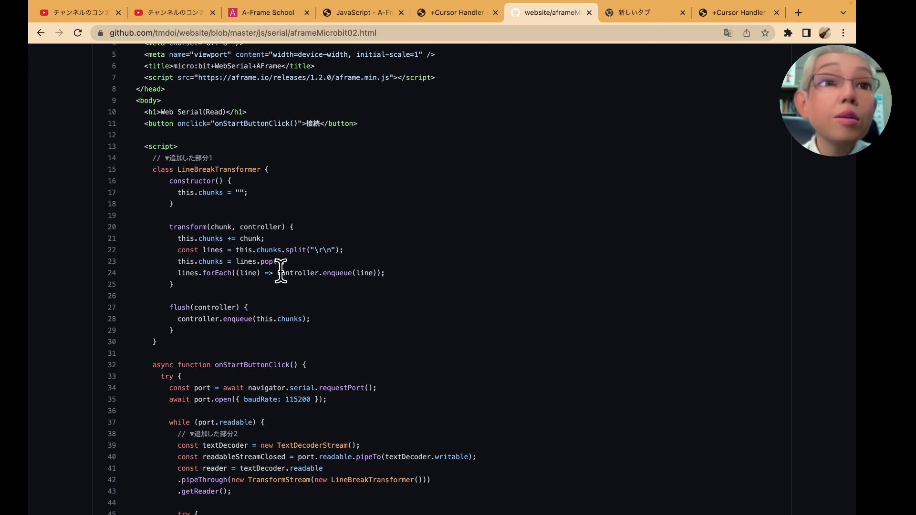
scroll(280, 271, down, 5)
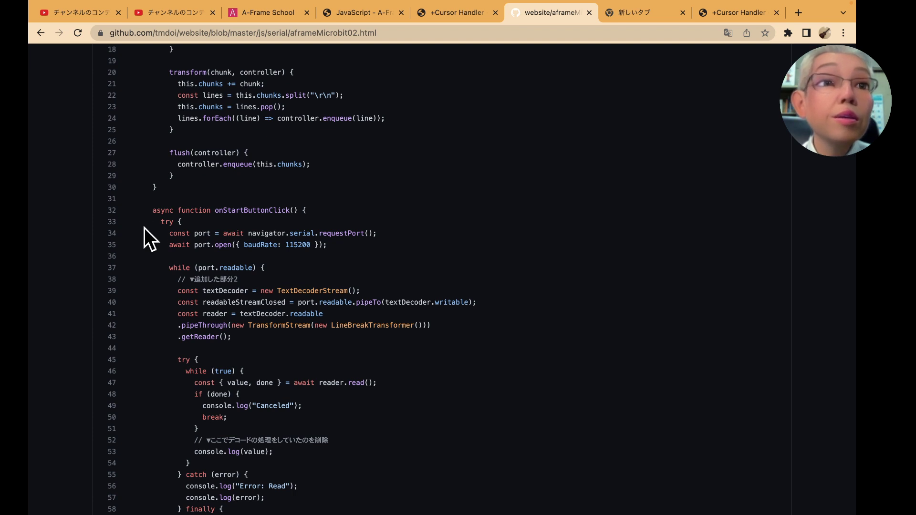
Select the serial-port try/catch code on lines 33–66 for copying.
drag(133, 222, 286, 323)
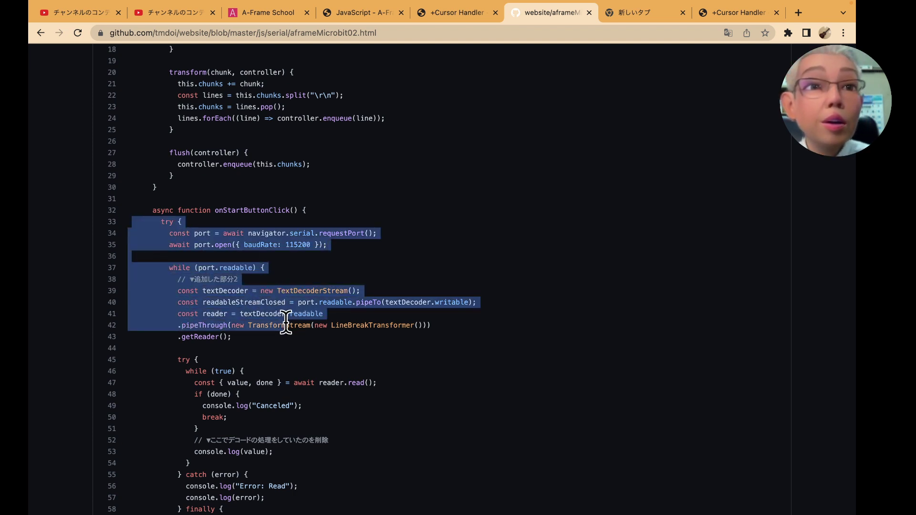
scroll(286, 323, down, 4)
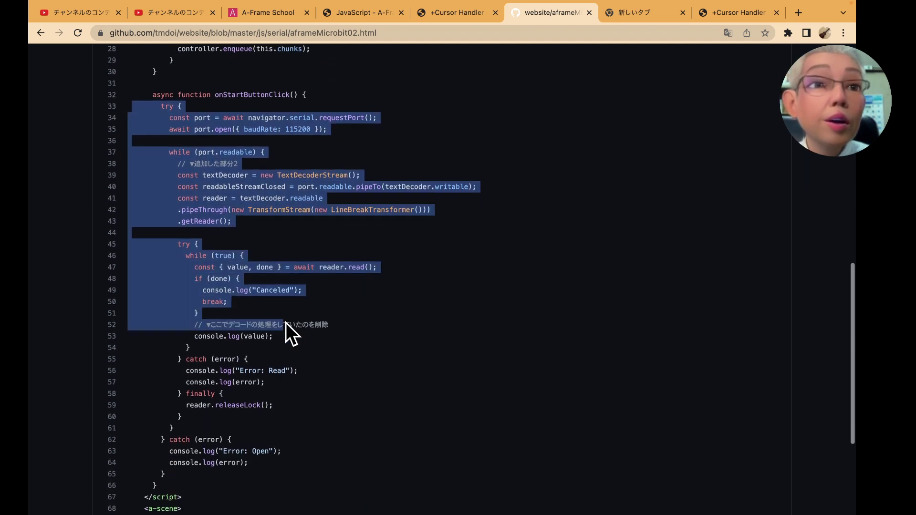
drag(286, 322, 312, 434)
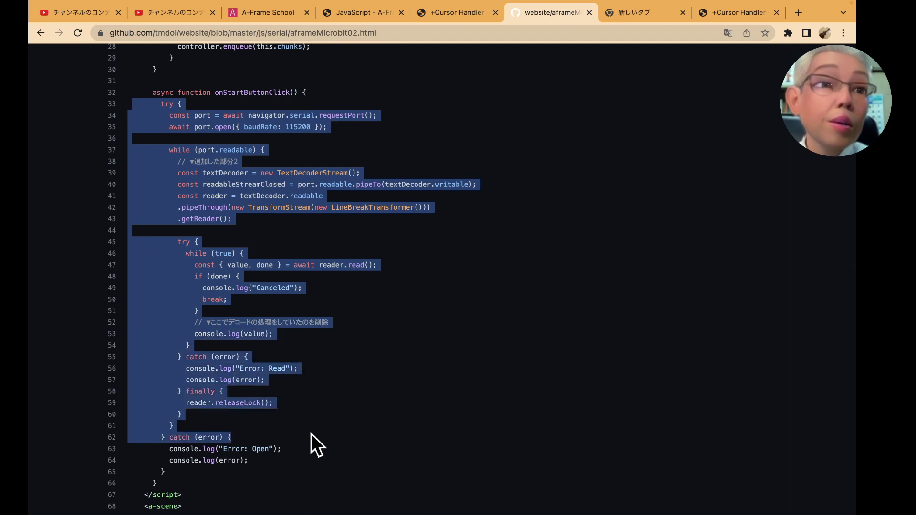
scroll(311, 435, down, 1)
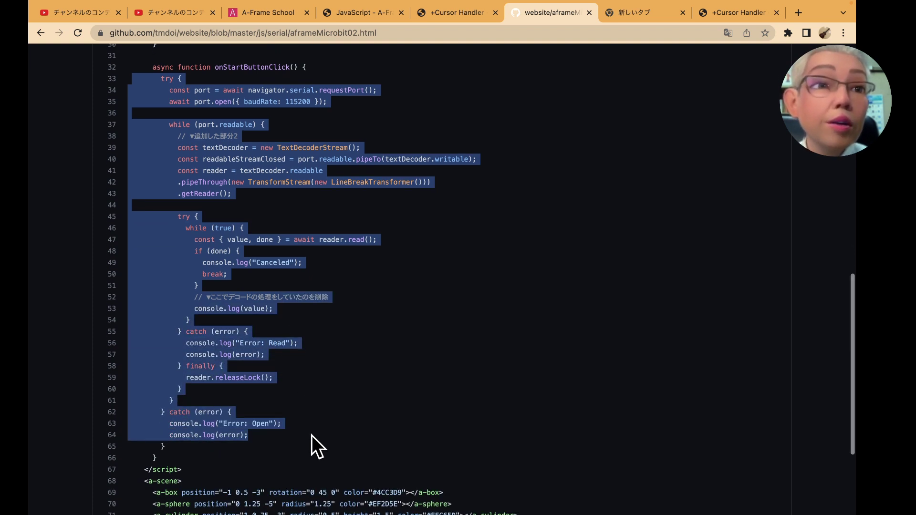
drag(311, 438, 310, 463)
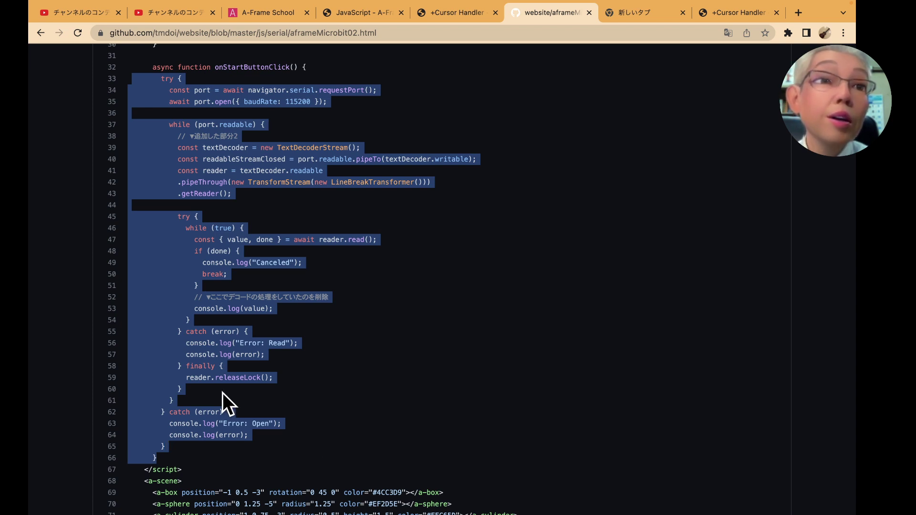
scroll(231, 359, up, 1)
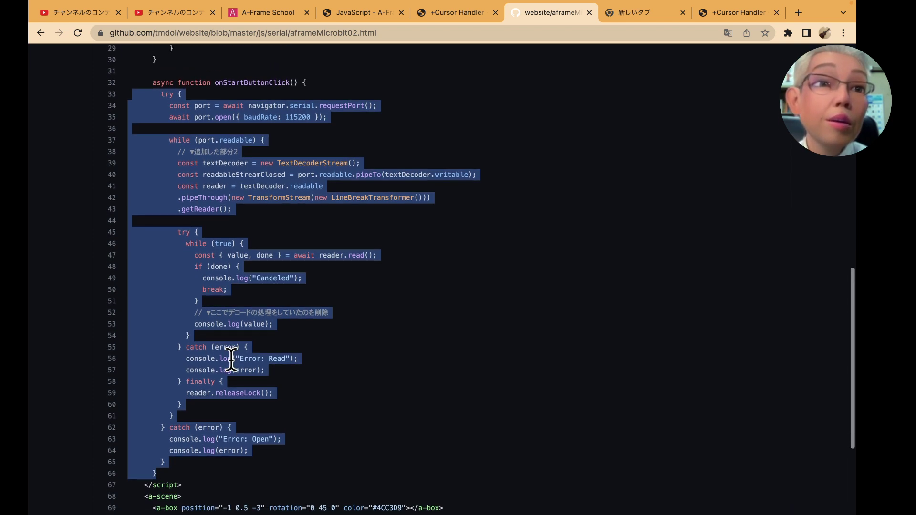
scroll(231, 360, up, 5)
scroll(231, 358, up, 1)
scroll(230, 353, up, 3)
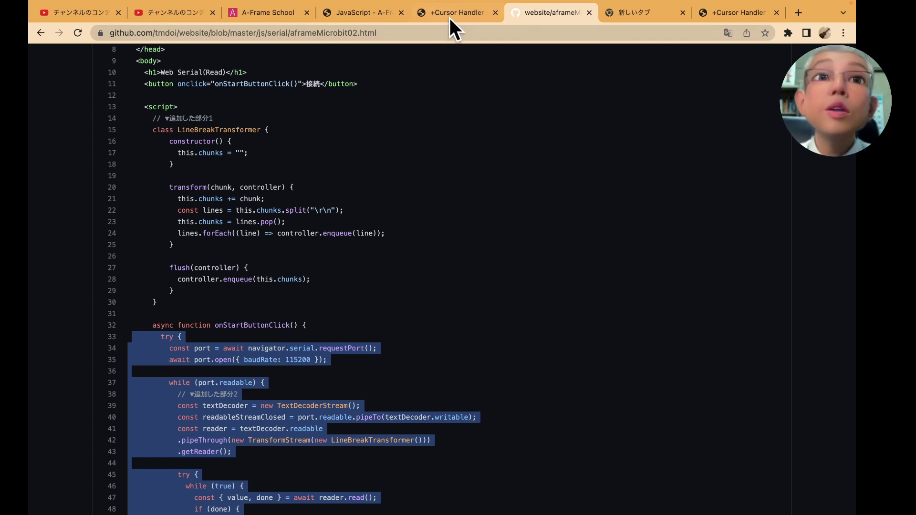
scroll(392, 114, up, 5)
scroll(387, 139, up, 5)
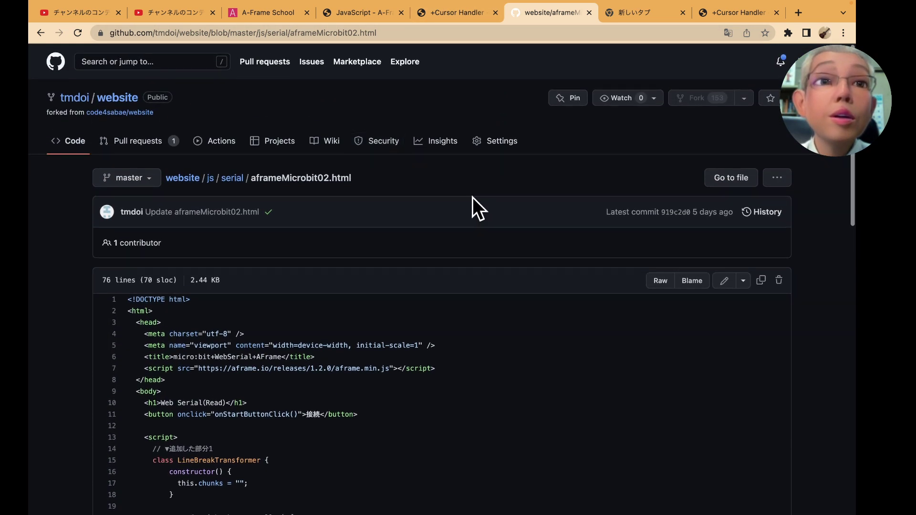
Open aframeMicrobit04.html in the editor and add a new line after console.log('You clicked!').
click(233, 182)
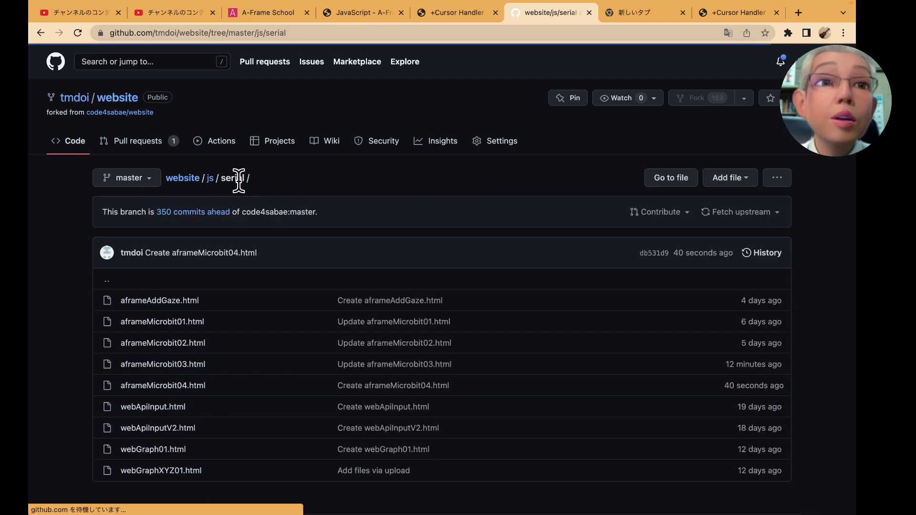
click(196, 386)
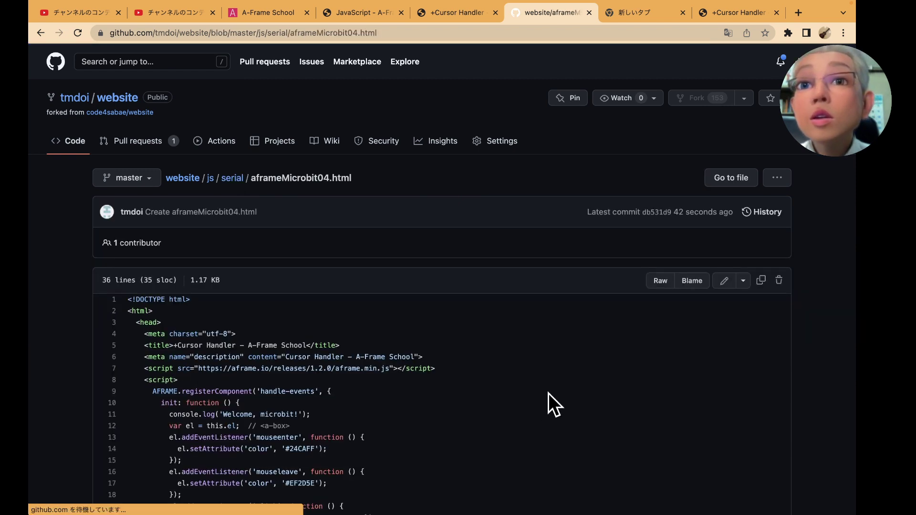
click(721, 283)
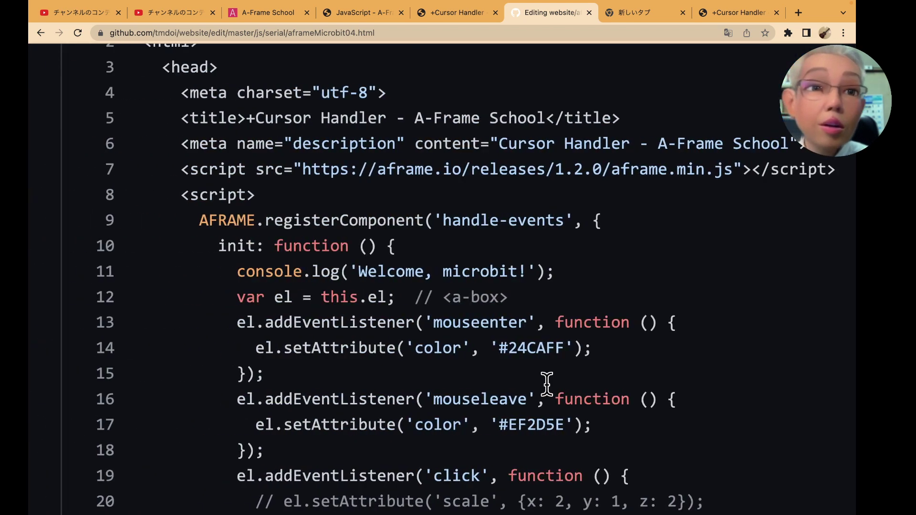
scroll(547, 385, down, 5)
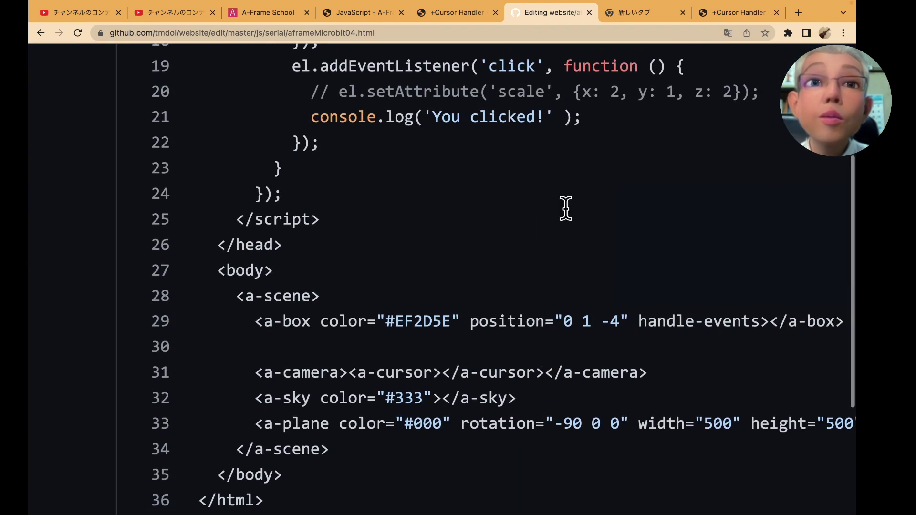
key(Return)
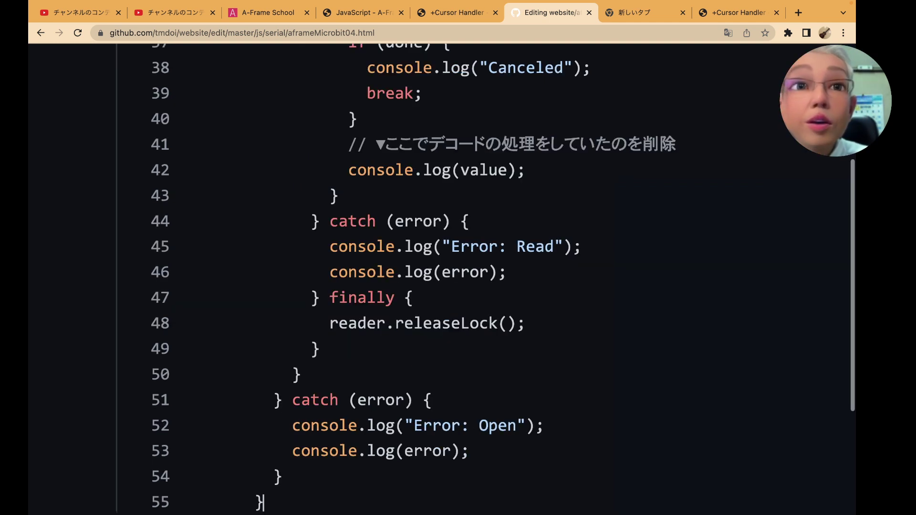
Fix the indentation of the pasted try line and the const port line beneath it.
scroll(606, 277, up, 5)
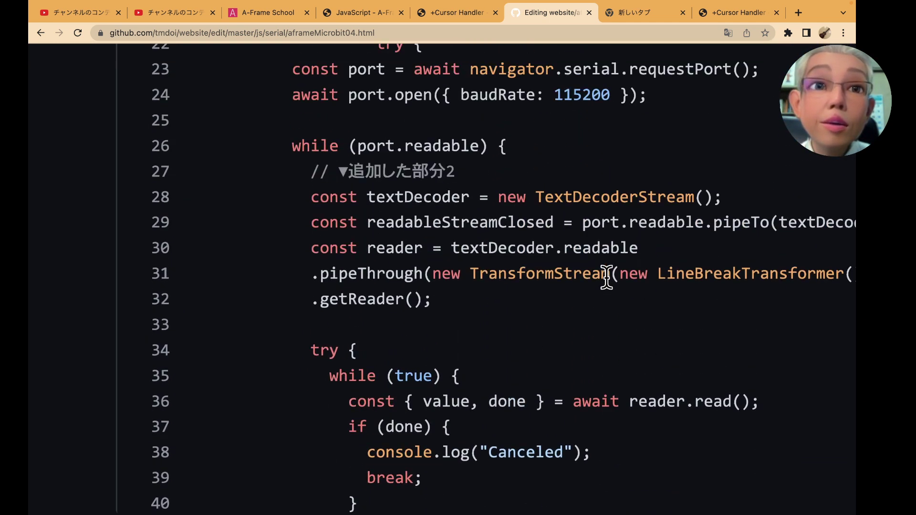
scroll(606, 277, up, 1)
scroll(557, 300, up, 2)
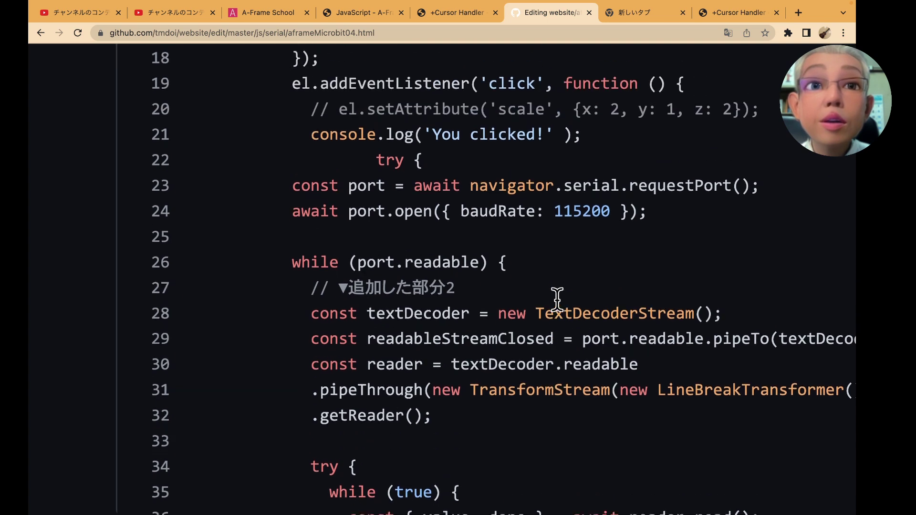
scroll(558, 299, up, 3)
scroll(557, 299, up, 2)
scroll(557, 299, up, 1)
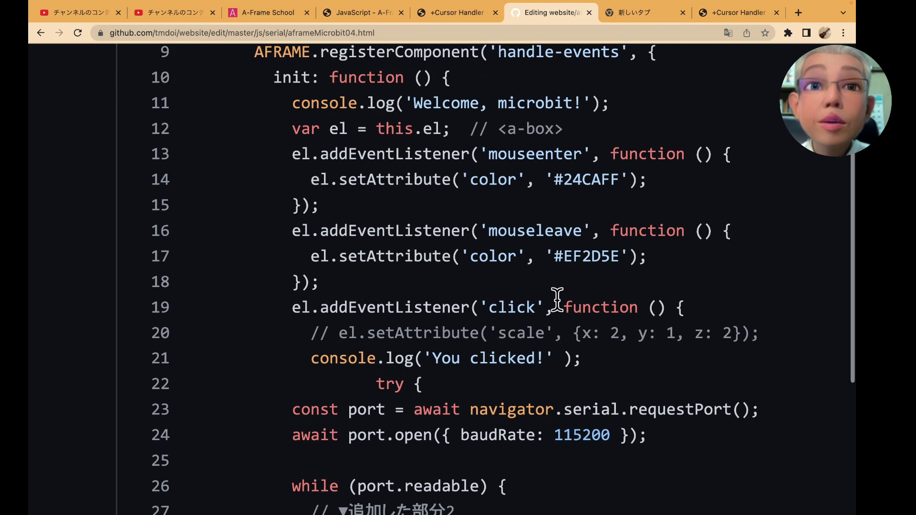
scroll(558, 299, up, 2)
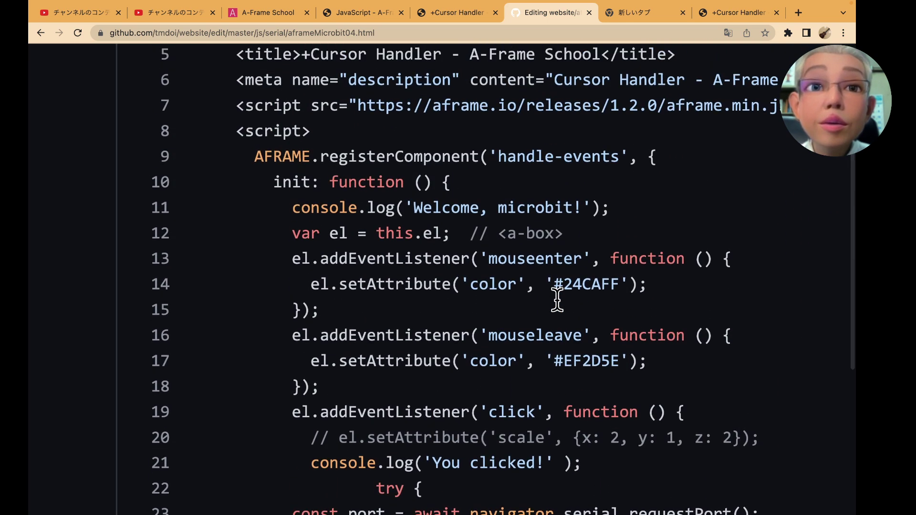
scroll(557, 299, down, 2)
scroll(557, 299, down, 1)
scroll(557, 299, down, 2)
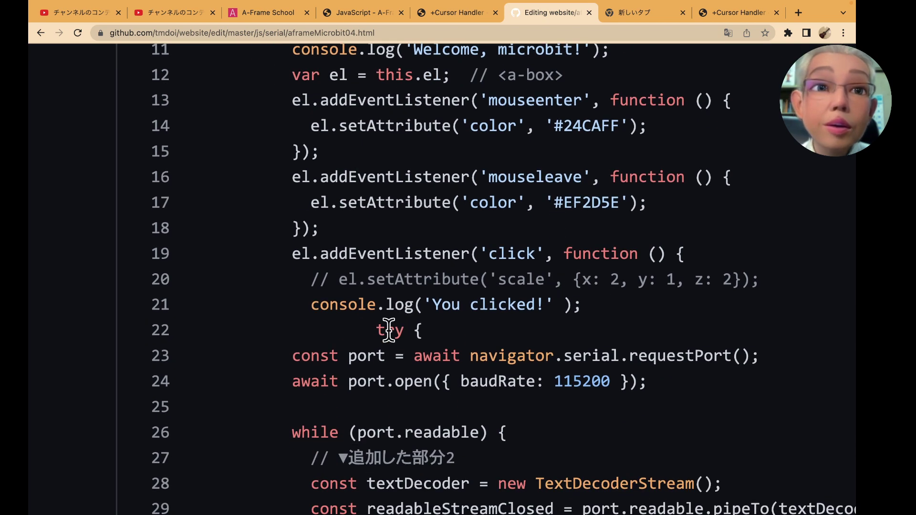
click(377, 330)
key(BackSpace)
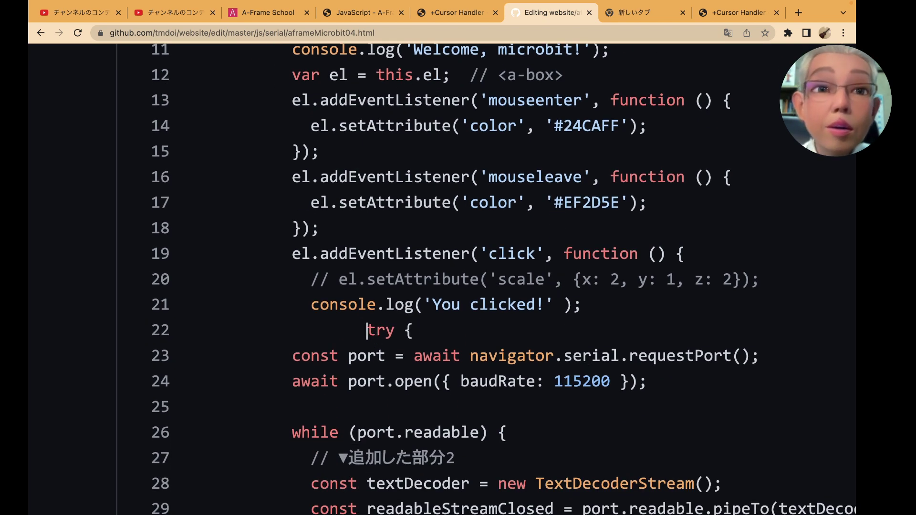
key(BackSpace)
key(BackSpace)
key(BackSpace)
key(BackSpace)
key(BackSpace)
key(BackSpace)
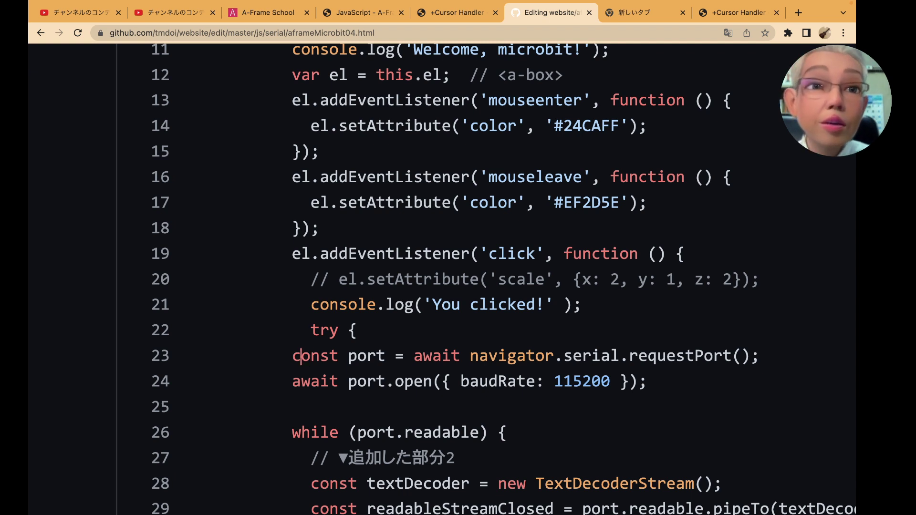
click(292, 356)
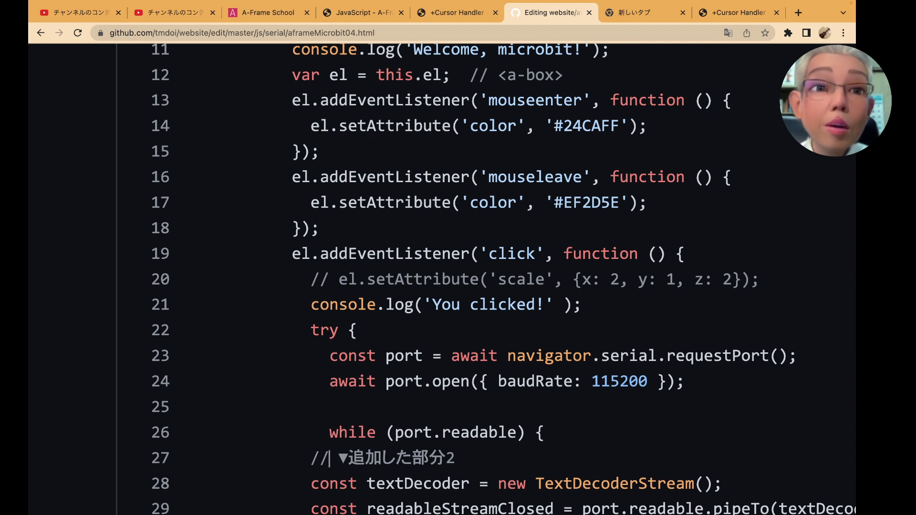
Indent the comment on line 27 and the const textDecoder line.
key(Left)
key(Down)
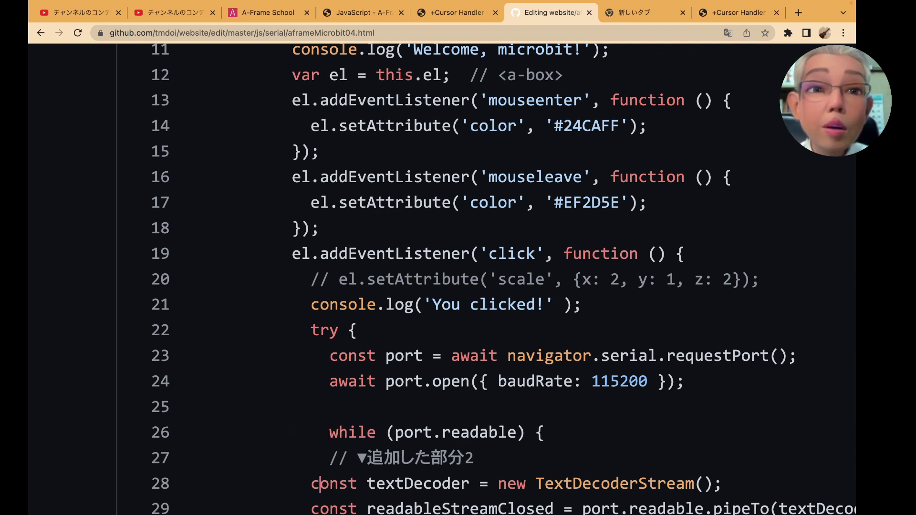
key(Left)
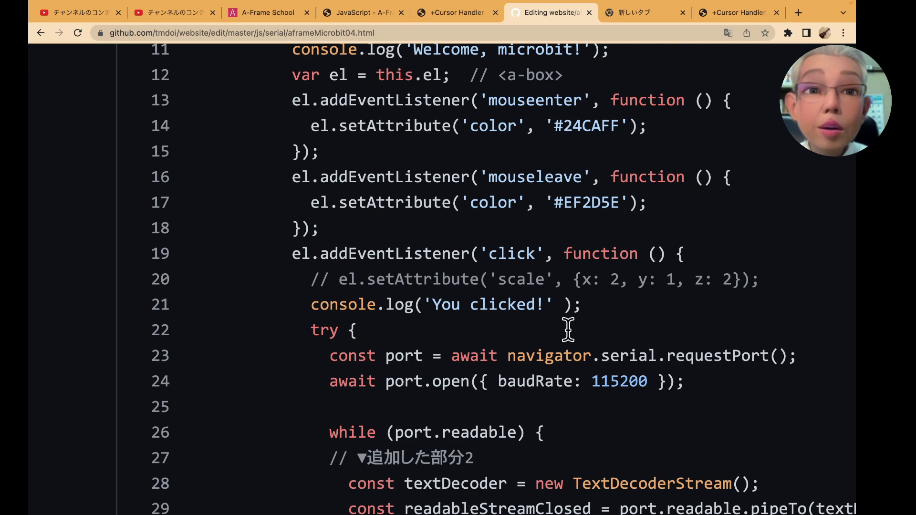
scroll(568, 329, down, 5)
scroll(568, 329, down, 5)
scroll(478, 325, down, 1)
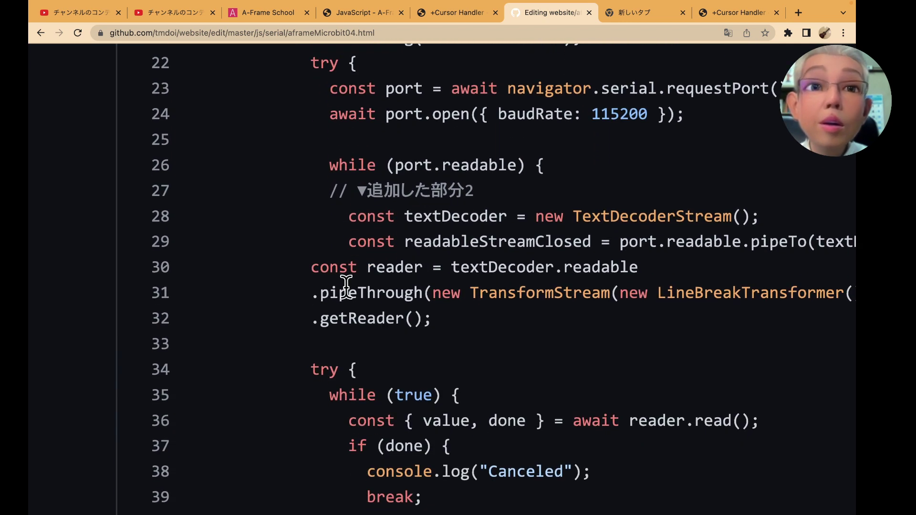
Align the .pipeThrough line, the try on line 34 and the break inside the if block.
click(310, 267)
scroll(392, 296, left, 3)
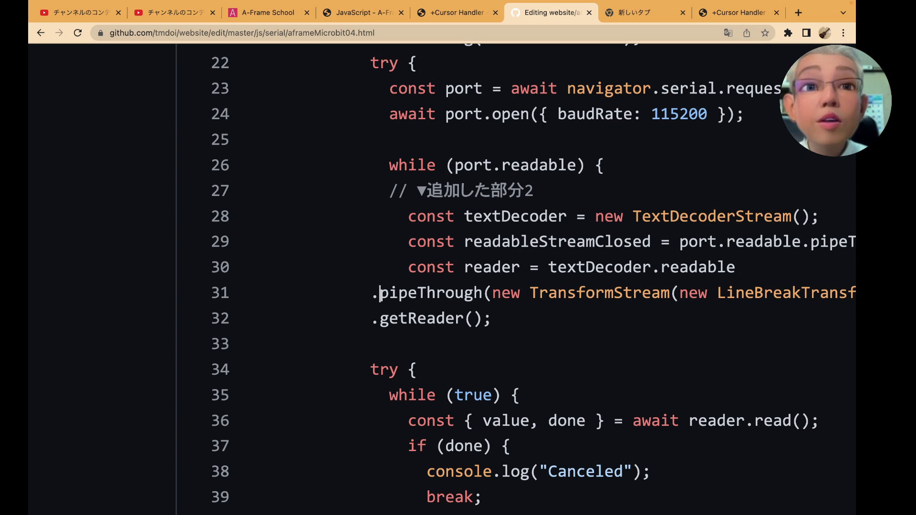
click(371, 292)
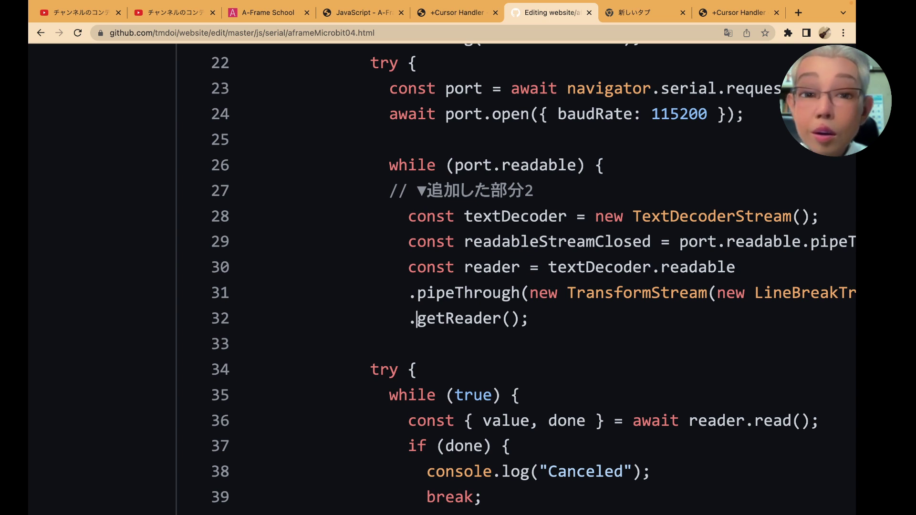
click(258, 344)
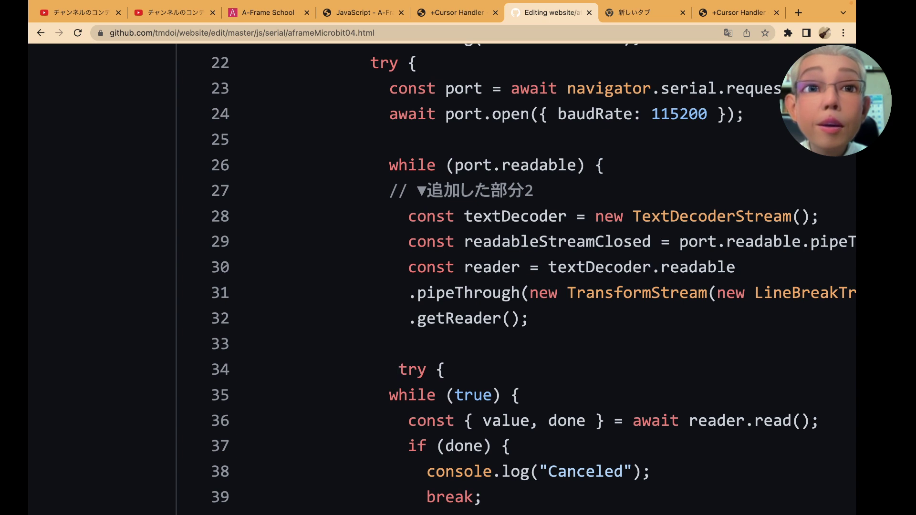
key(BackSpace)
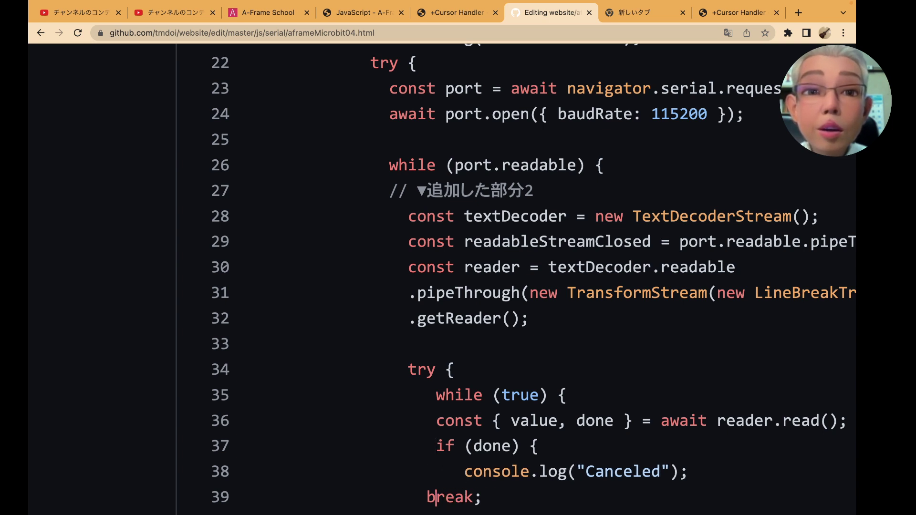
key(Left)
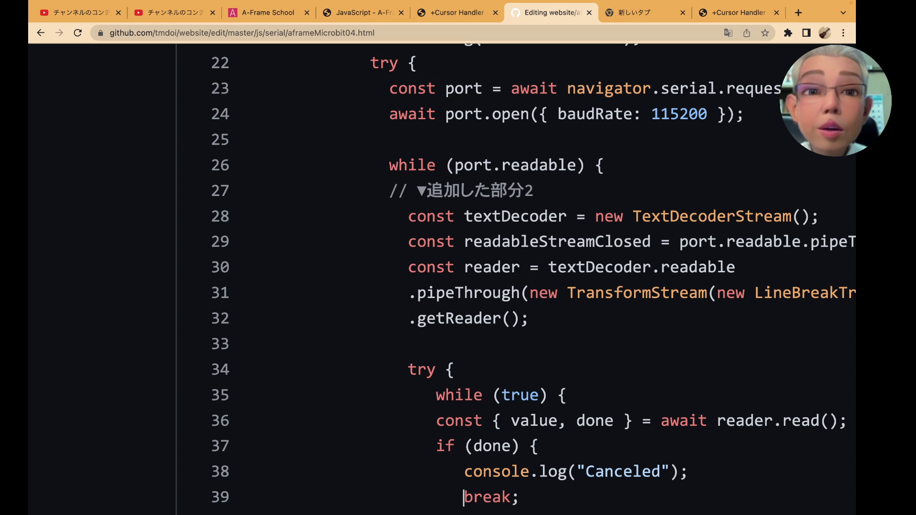
Align the if block's closing brace, console.log(value) and the while loop's closing brace.
scroll(428, 286, down, 3)
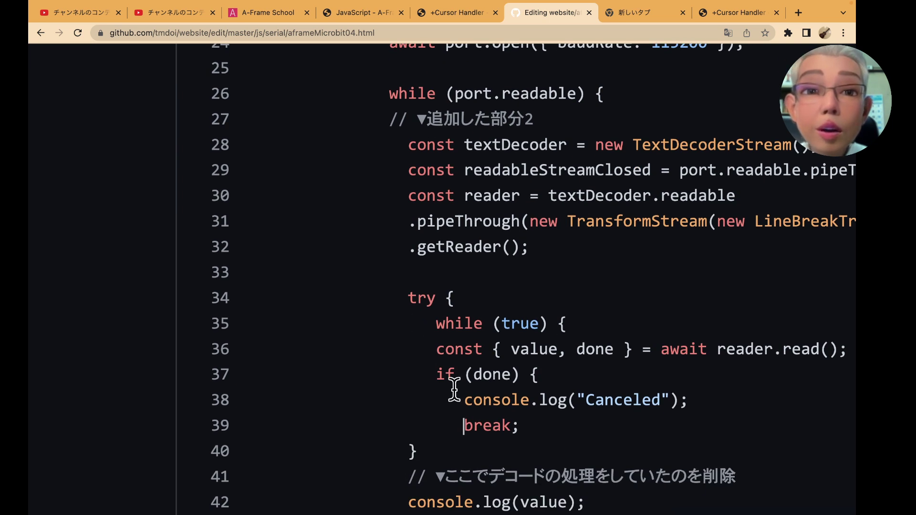
click(409, 451)
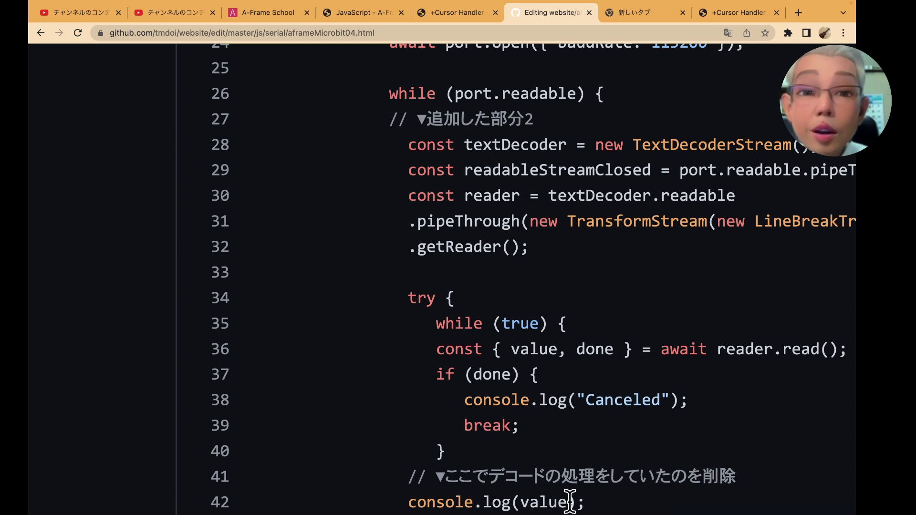
scroll(440, 437, down, 2)
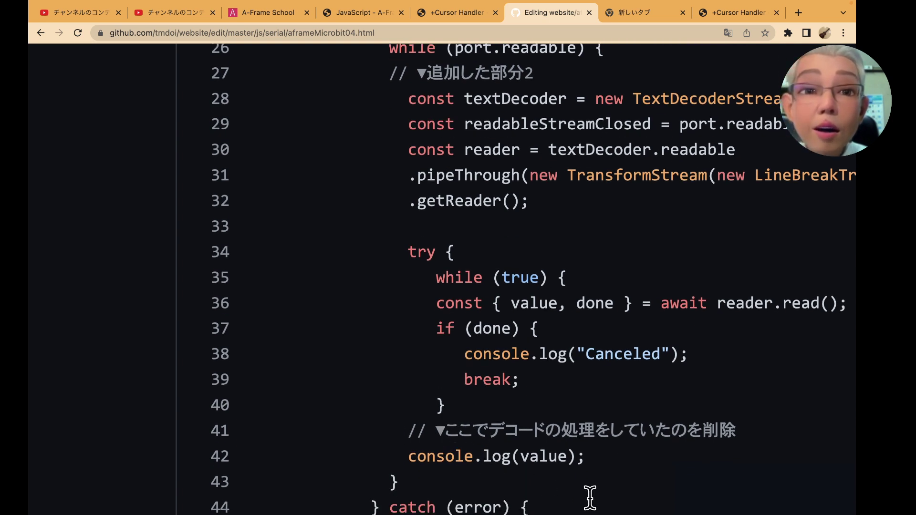
click(407, 458)
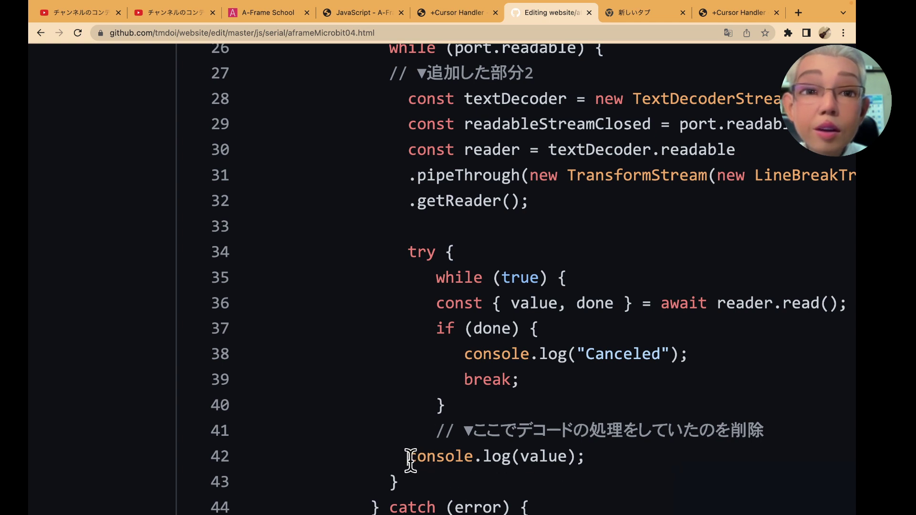
click(391, 481)
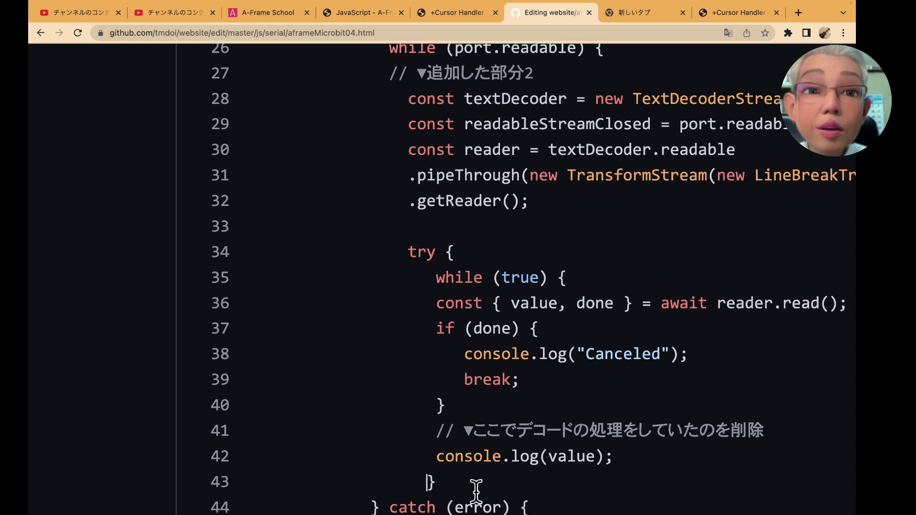
Re-indent the read try's catch with its Error: Read logs and the finally block with reader.releaseLock().
scroll(468, 491, down, 3)
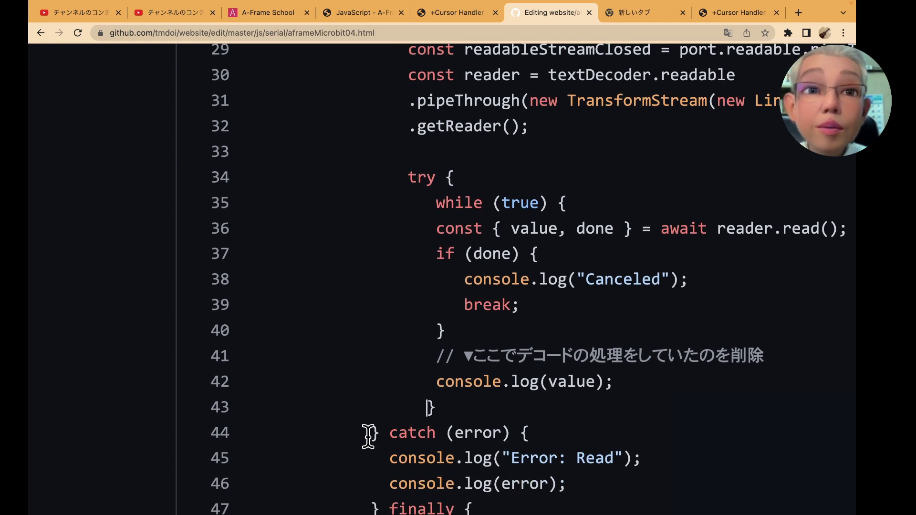
click(372, 435)
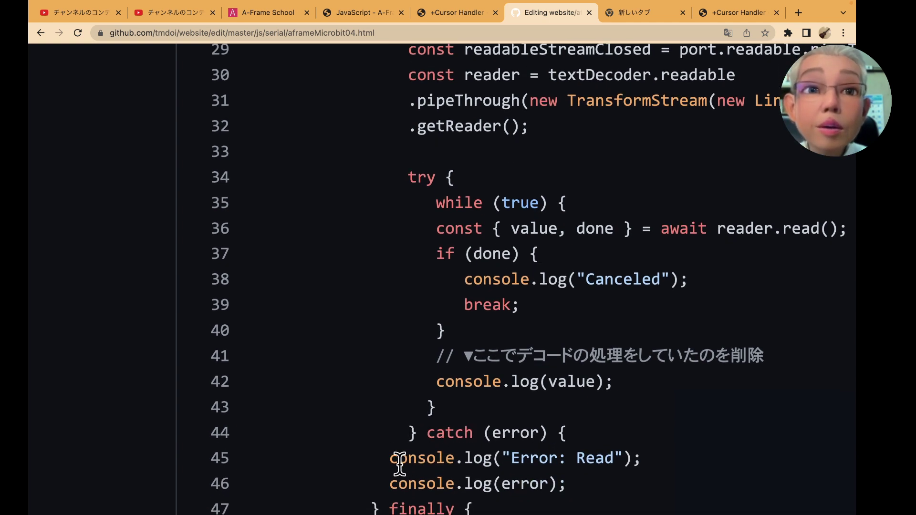
click(392, 458)
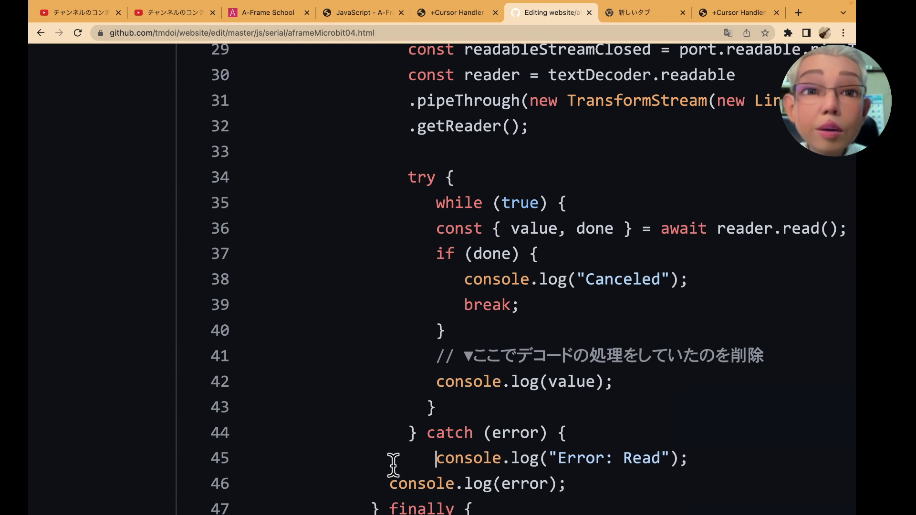
click(393, 482)
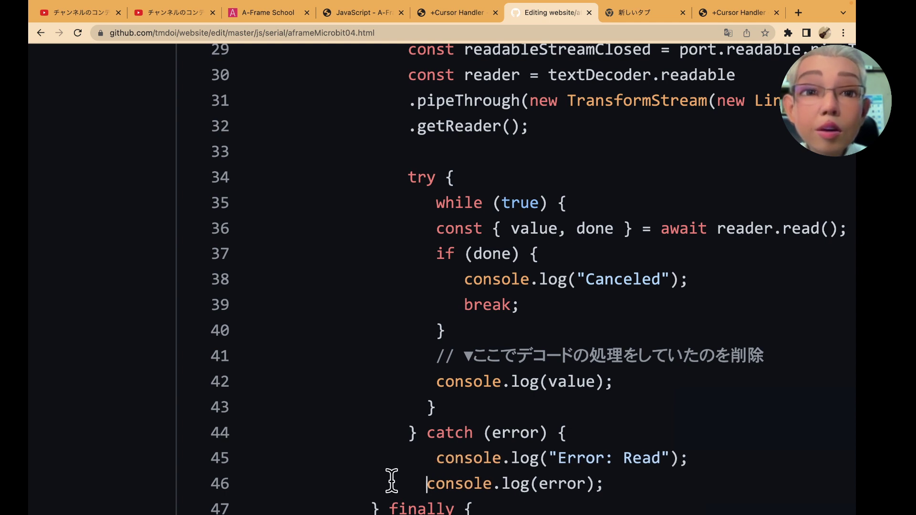
scroll(392, 482, down, 1)
scroll(392, 480, down, 3)
click(373, 429)
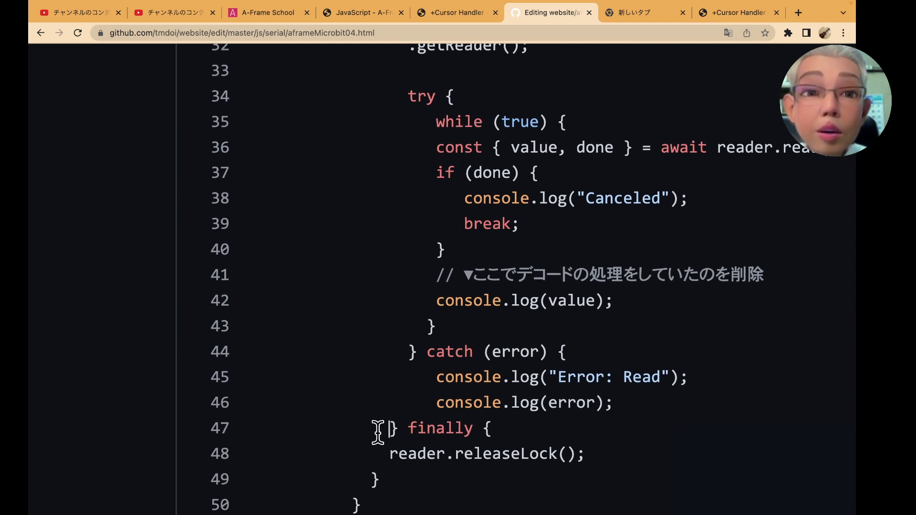
click(385, 458)
click(372, 480)
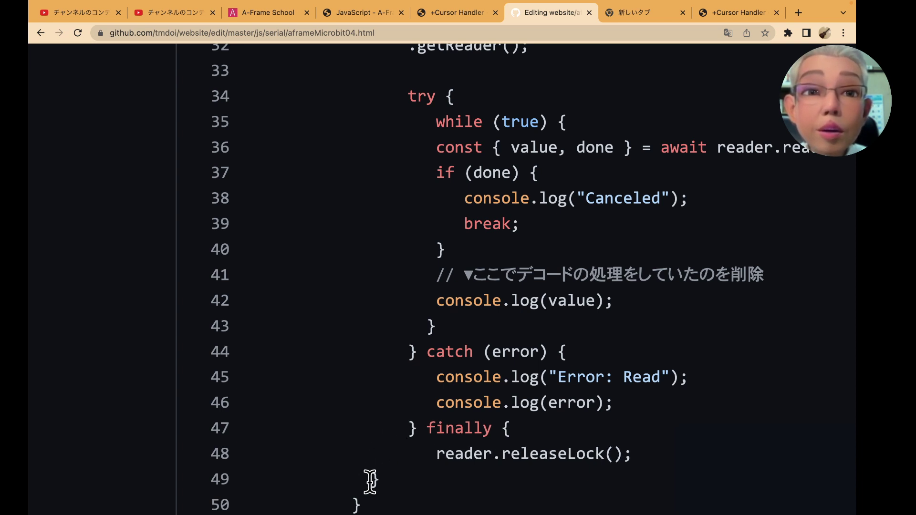
Indent the outer catch's Error: Open logs, realign its closing braces, and add a blank line after line 55.
scroll(369, 482, down, 1)
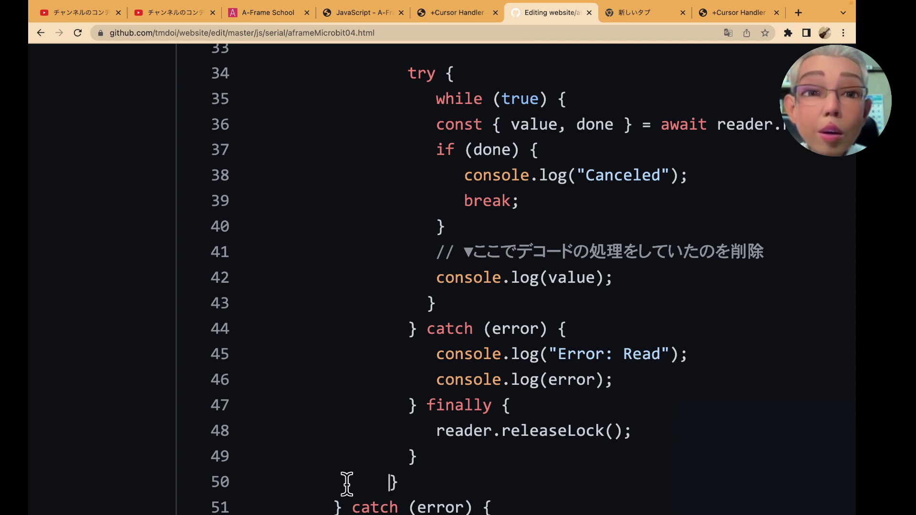
scroll(347, 483, down, 1)
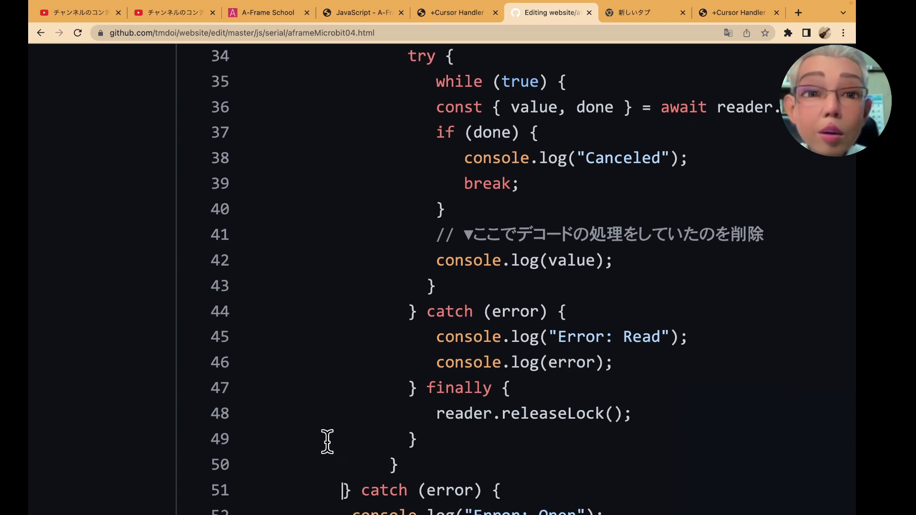
scroll(348, 456, down, 5)
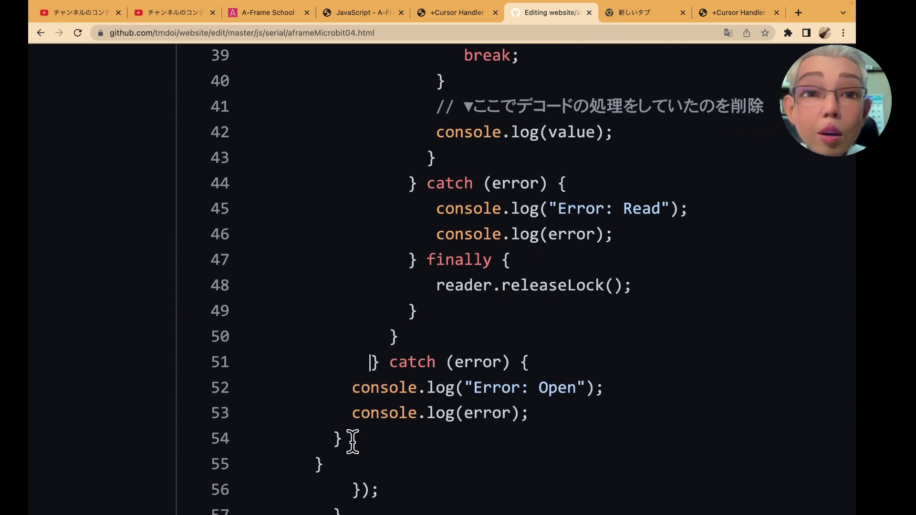
click(351, 378)
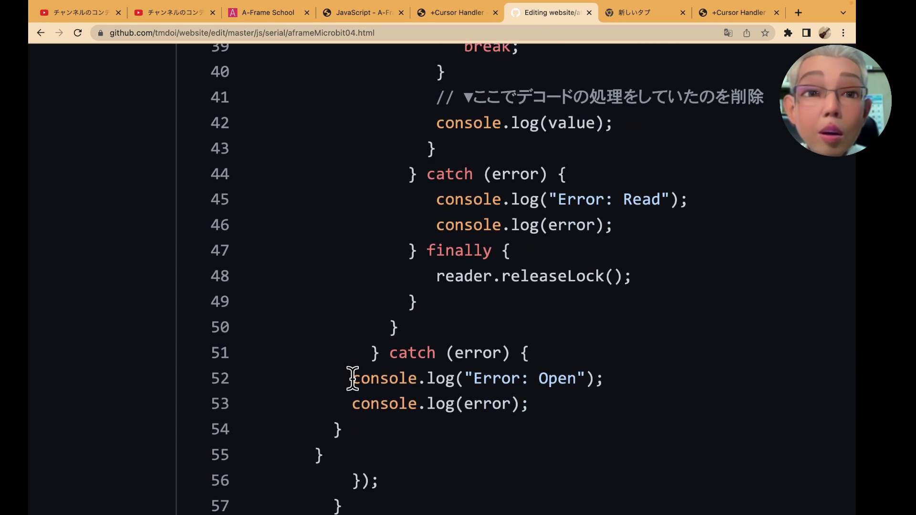
click(351, 405)
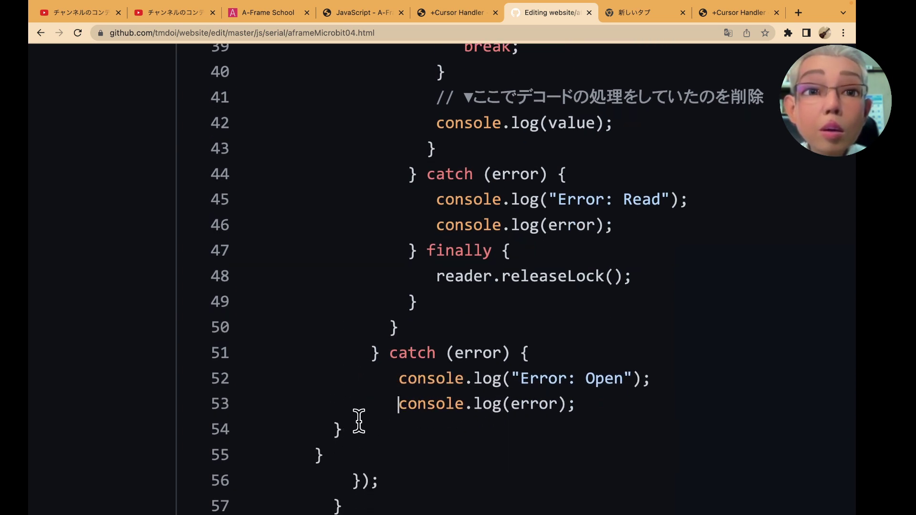
click(334, 430)
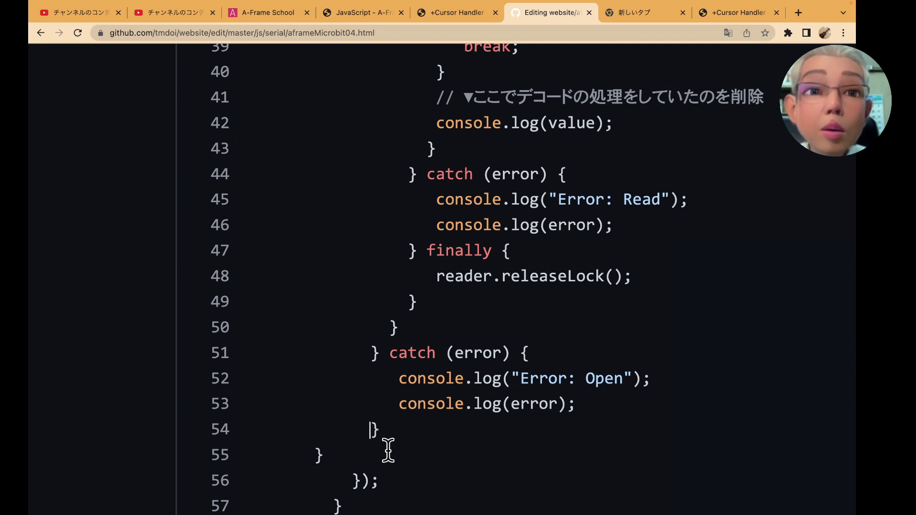
click(317, 456)
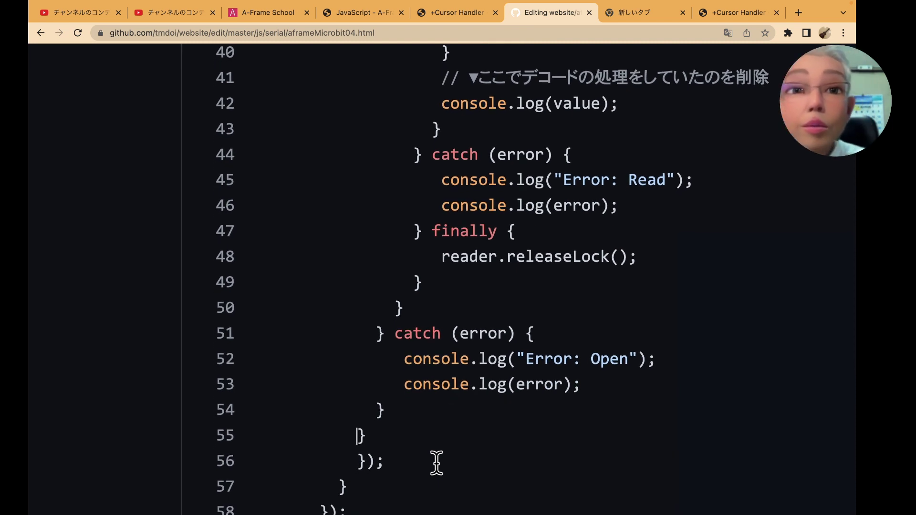
scroll(439, 443, down, 2)
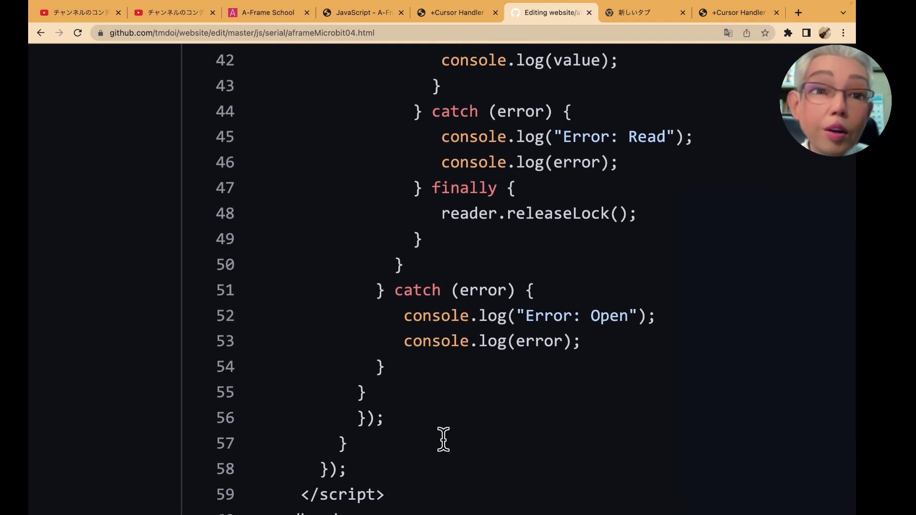
click(404, 394)
key(Return)
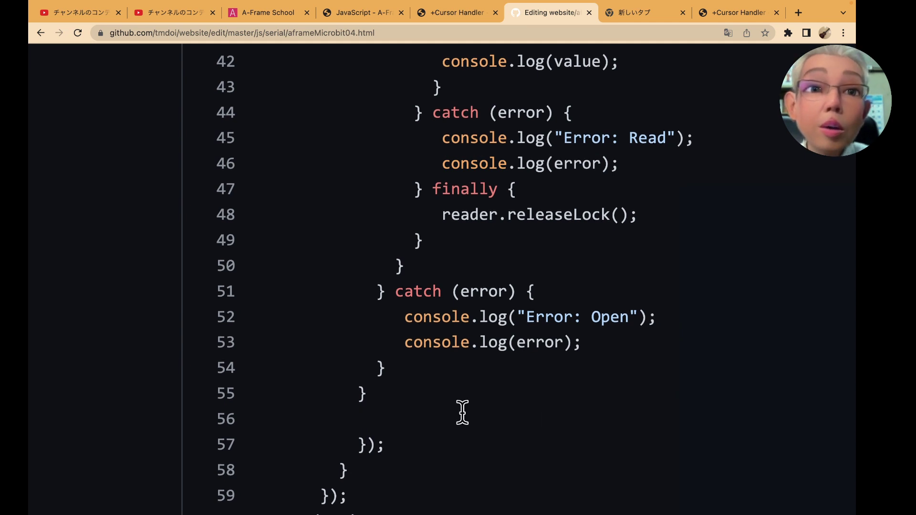
Verify the brace pairs closing the click handler and the outer try-catch.
scroll(463, 413, up, 2)
scroll(463, 412, up, 2)
scroll(463, 412, up, 3)
scroll(463, 413, up, 2)
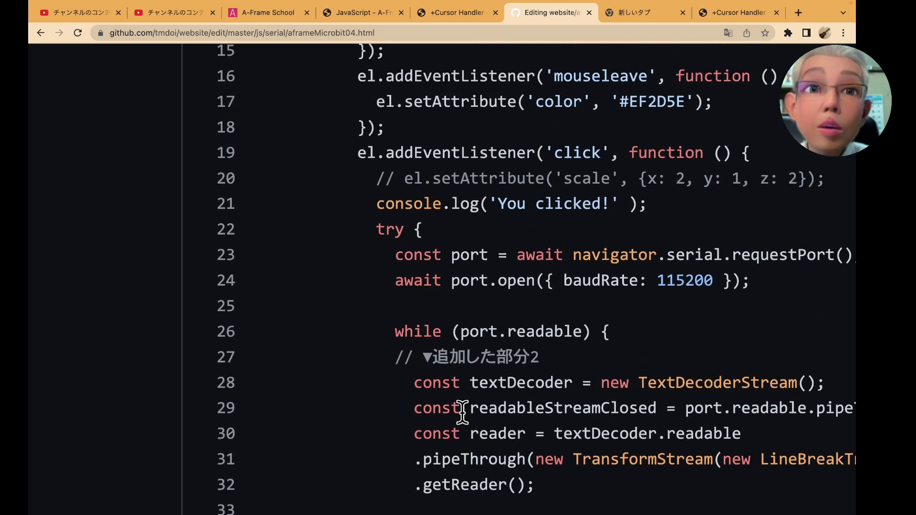
scroll(462, 412, up, 2)
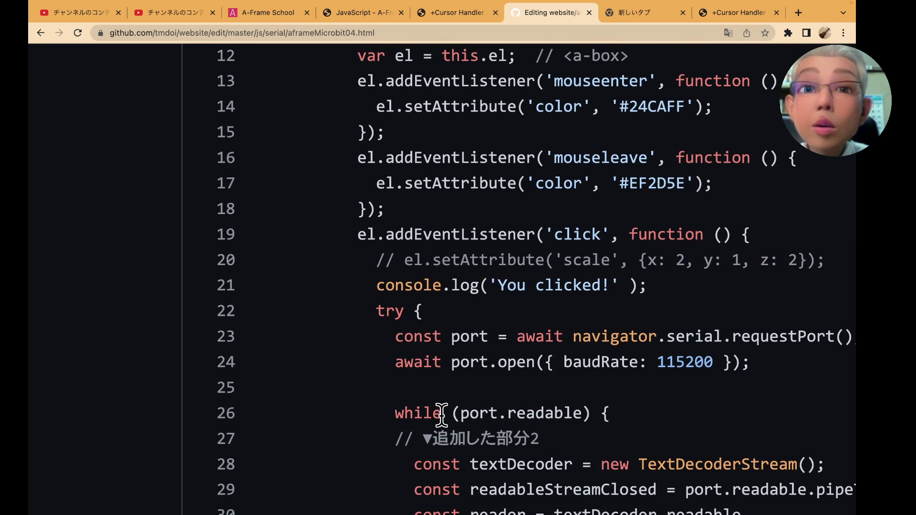
click(744, 235)
scroll(705, 336, down, 3)
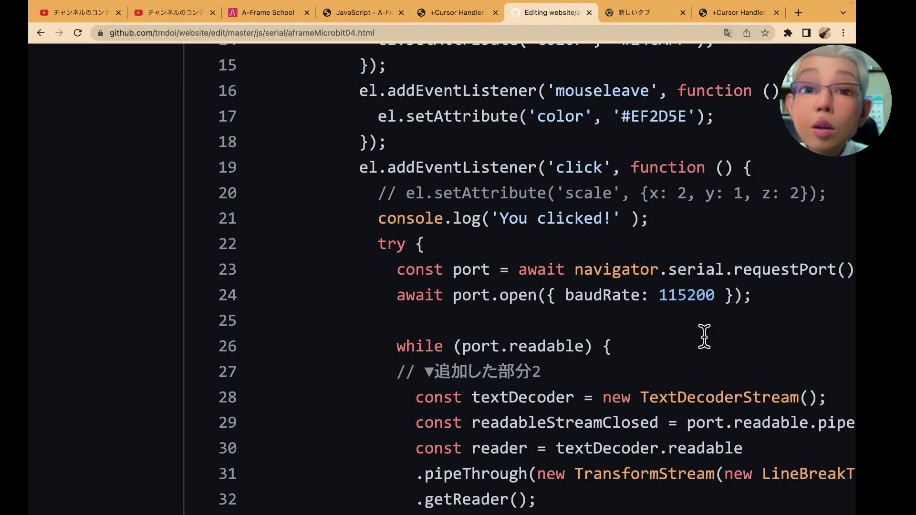
scroll(704, 337, down, 3)
scroll(704, 336, down, 3)
scroll(704, 336, down, 3)
scroll(704, 336, down, 2)
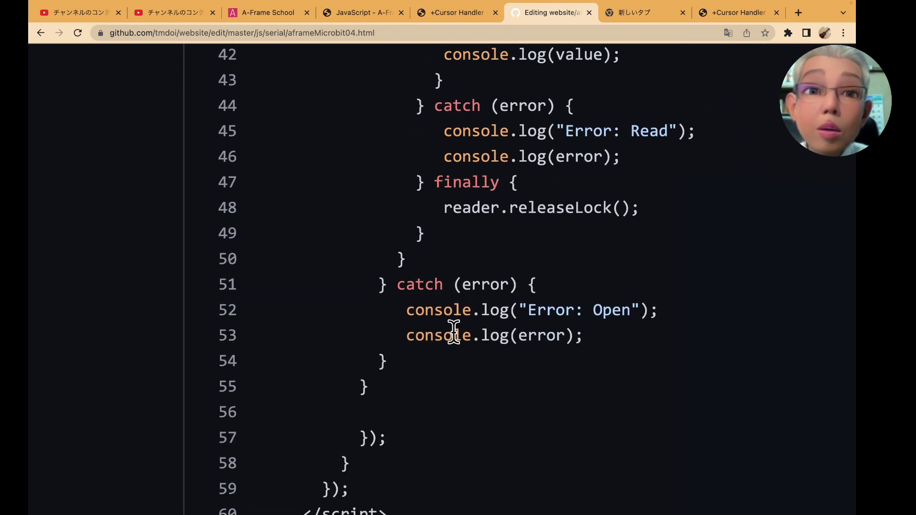
click(404, 438)
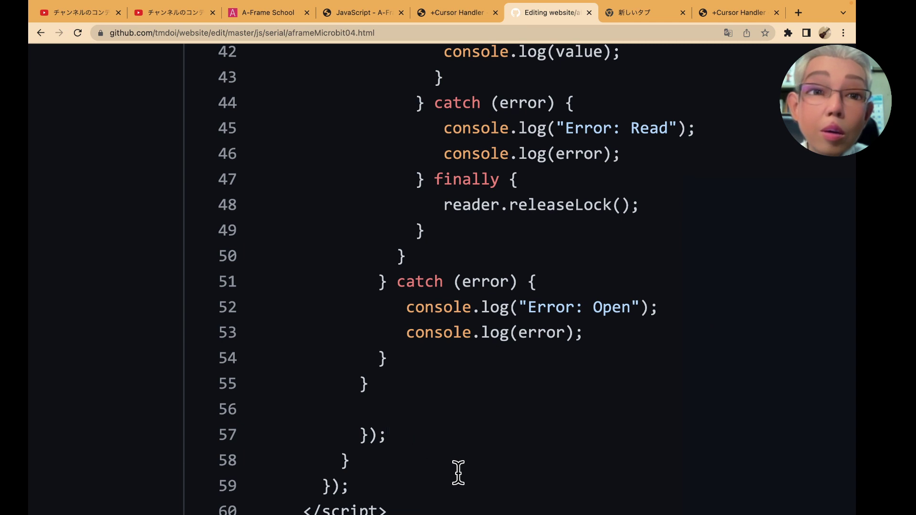
scroll(459, 473, down, 1)
scroll(441, 443, up, 3)
scroll(422, 449, up, 3)
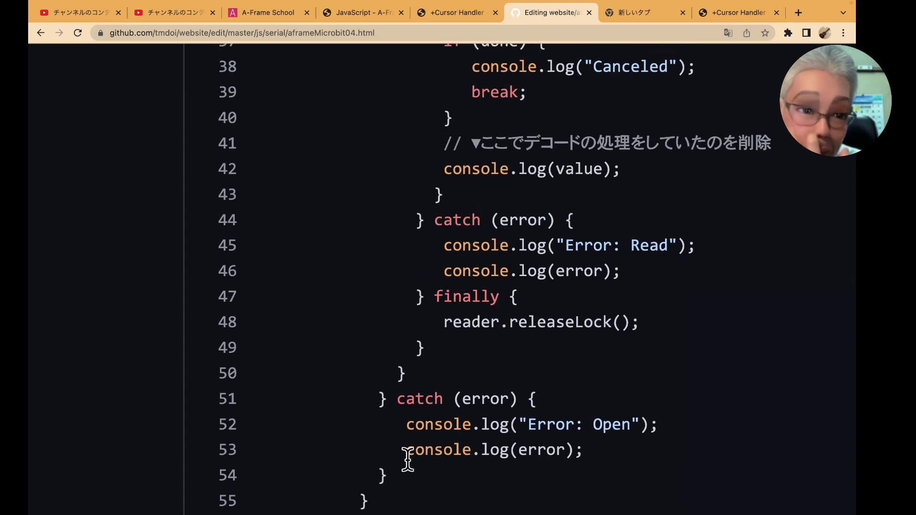
click(548, 402)
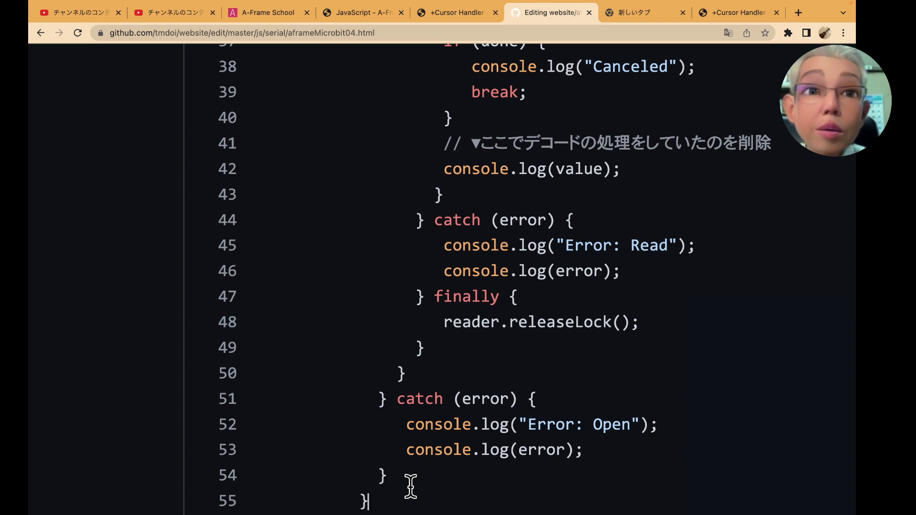
scroll(411, 482, up, 2)
scroll(415, 480, up, 3)
scroll(415, 482, up, 1)
scroll(415, 482, down, 2)
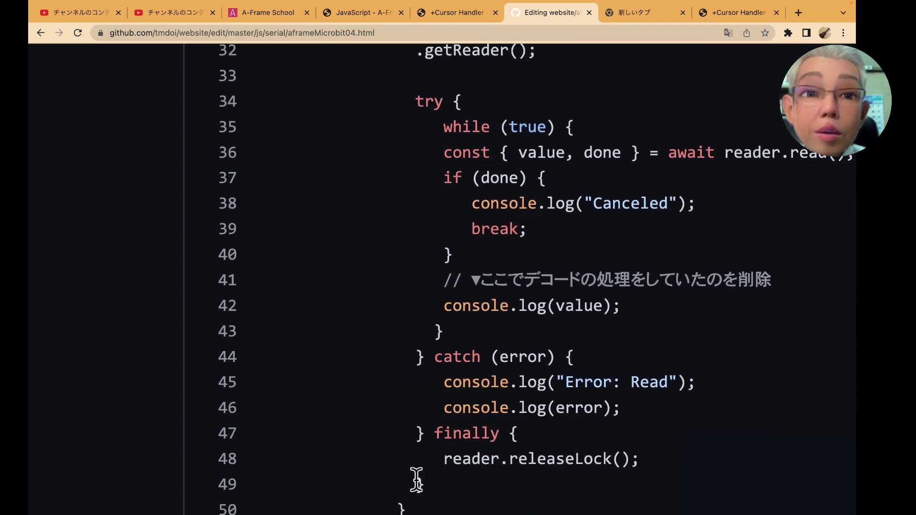
scroll(416, 478, down, 1)
scroll(415, 480, down, 5)
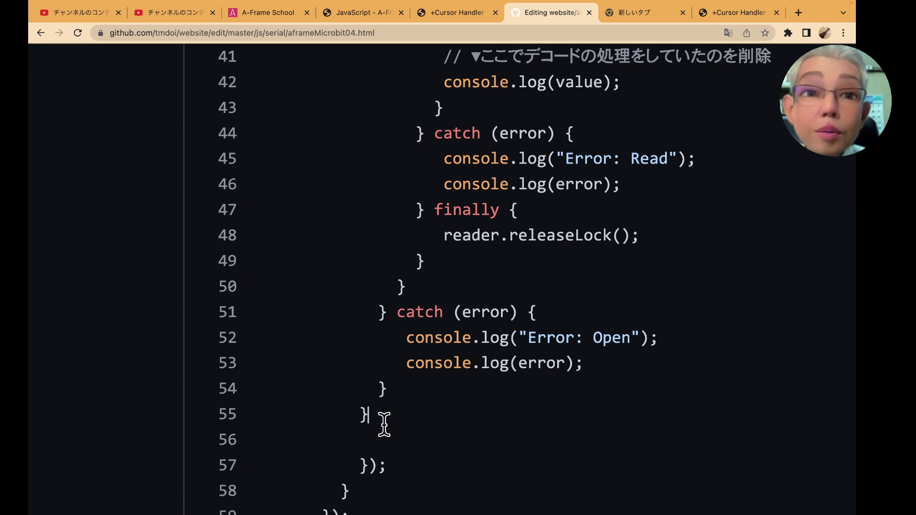
scroll(388, 403, up, 3)
scroll(388, 398, up, 5)
scroll(389, 399, up, 5)
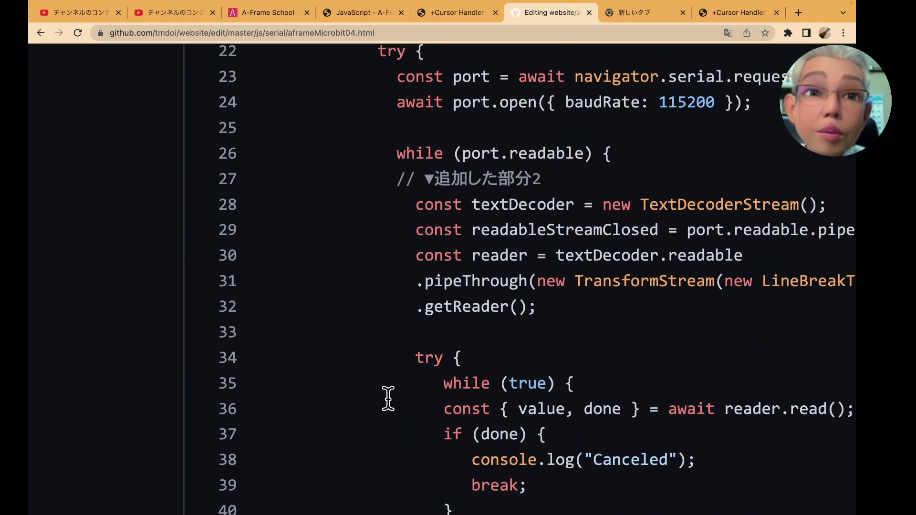
scroll(389, 398, up, 2)
scroll(389, 398, up, 2)
scroll(388, 398, up, 1)
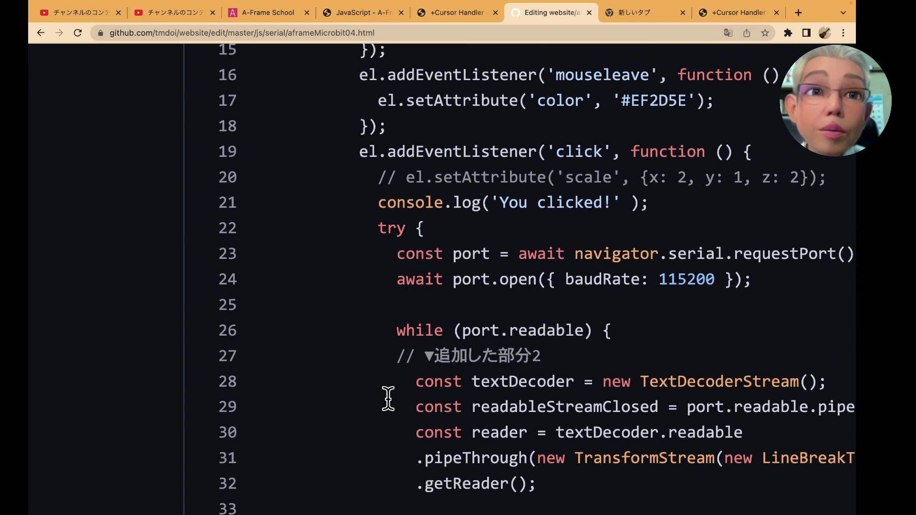
scroll(387, 382, up, 2)
scroll(387, 355, up, 1)
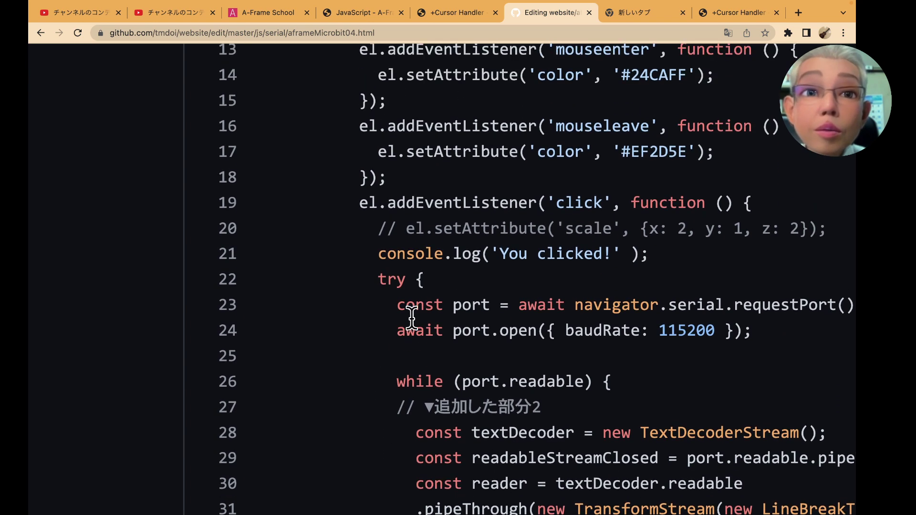
scroll(420, 323, down, 1)
scroll(437, 370, down, 5)
scroll(435, 374, down, 3)
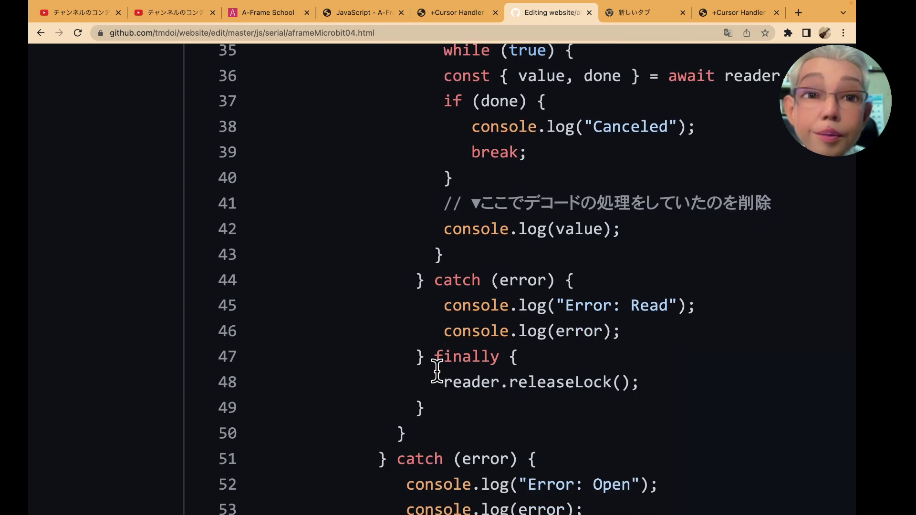
scroll(436, 377, down, 1)
scroll(437, 403, down, 1)
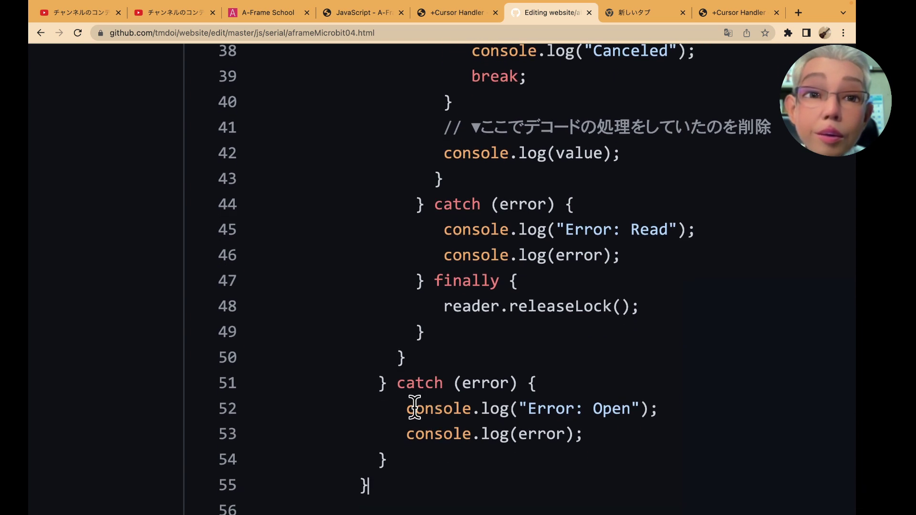
scroll(470, 401, down, 1)
scroll(467, 403, down, 1)
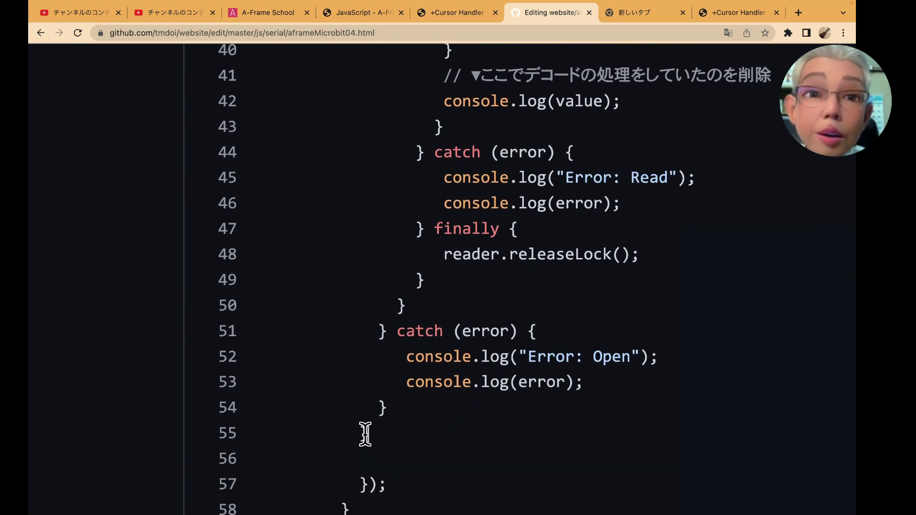
click(540, 331)
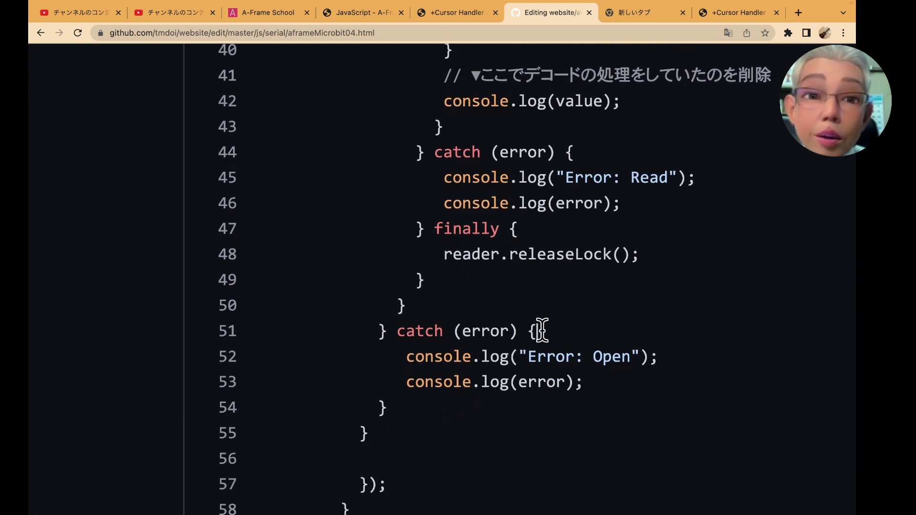
click(374, 439)
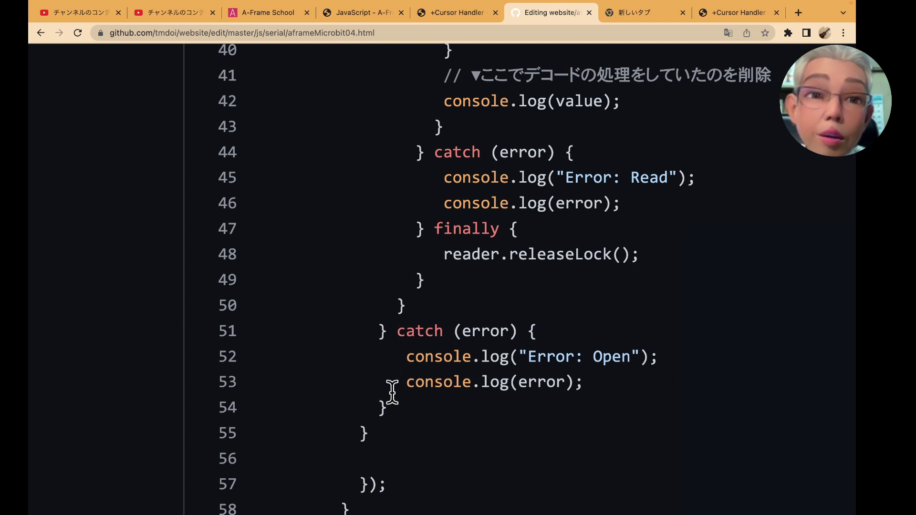
Check the inner while loop's closing brace, then commit to master as 'Update aframeMicrobit04.html'.
scroll(394, 360, up, 2)
scroll(396, 362, up, 5)
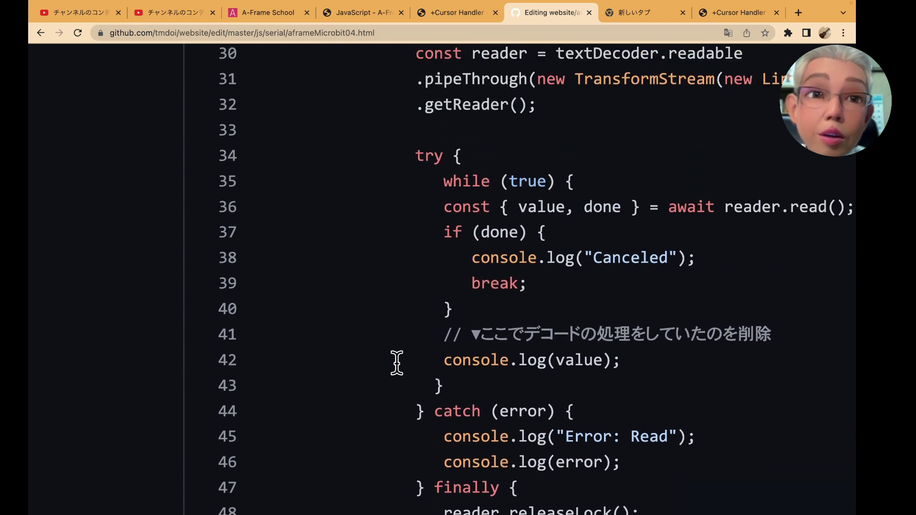
scroll(396, 362, up, 5)
scroll(429, 372, up, 1)
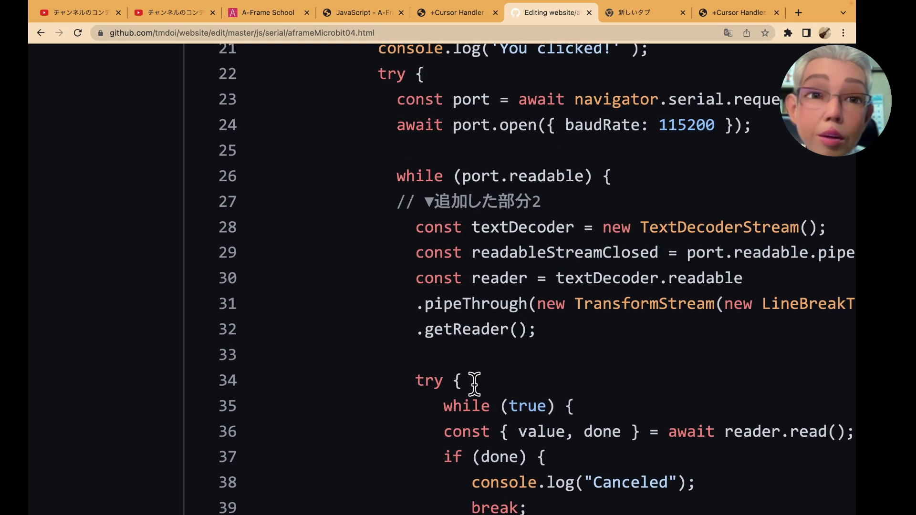
scroll(482, 372, down, 1)
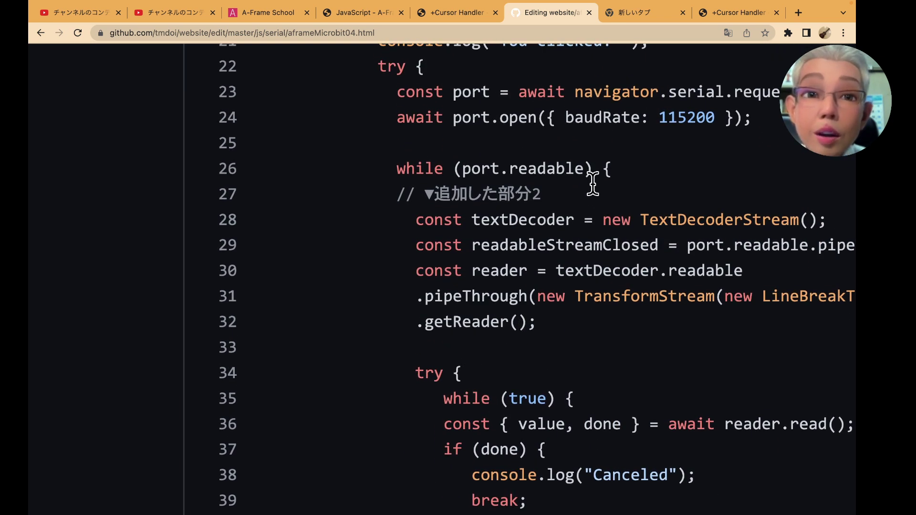
scroll(590, 362, down, 3)
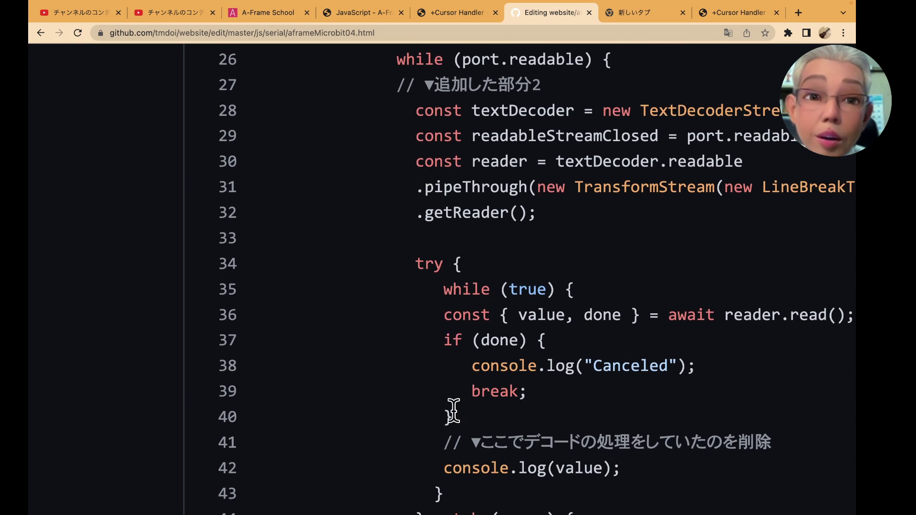
scroll(457, 411, down, 3)
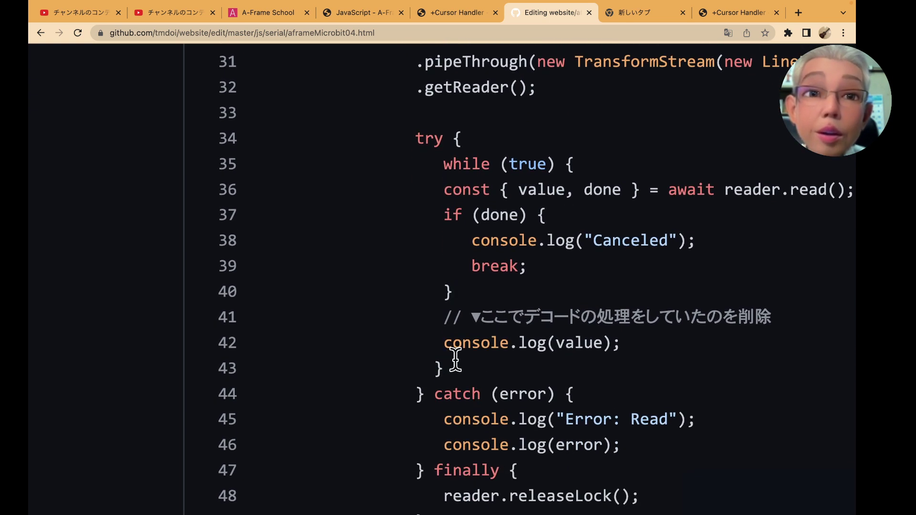
click(459, 372)
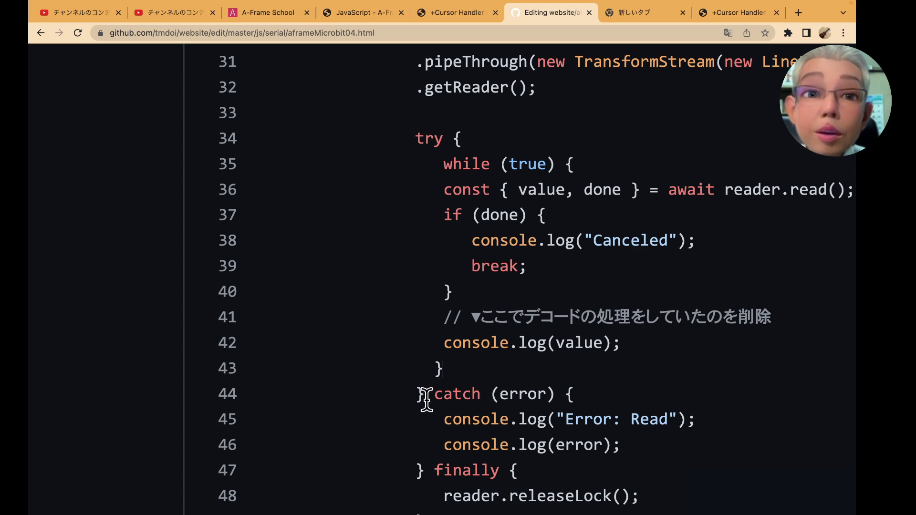
scroll(406, 370, up, 4)
scroll(405, 371, up, 3)
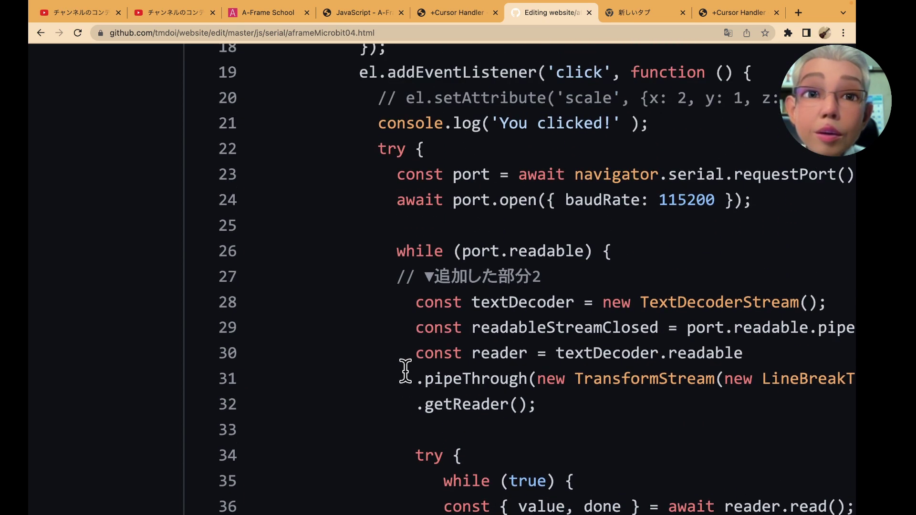
scroll(405, 372, up, 2)
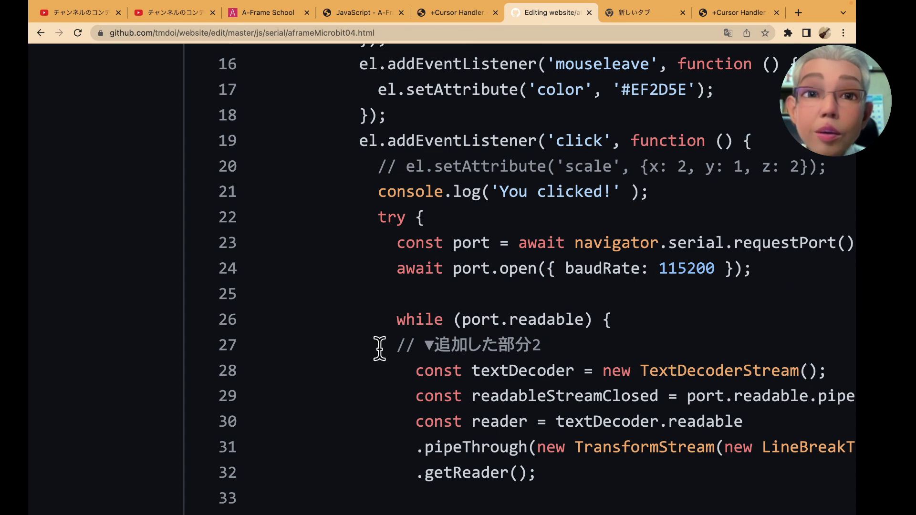
scroll(379, 348, down, 5)
scroll(380, 349, down, 2)
scroll(380, 349, down, 1)
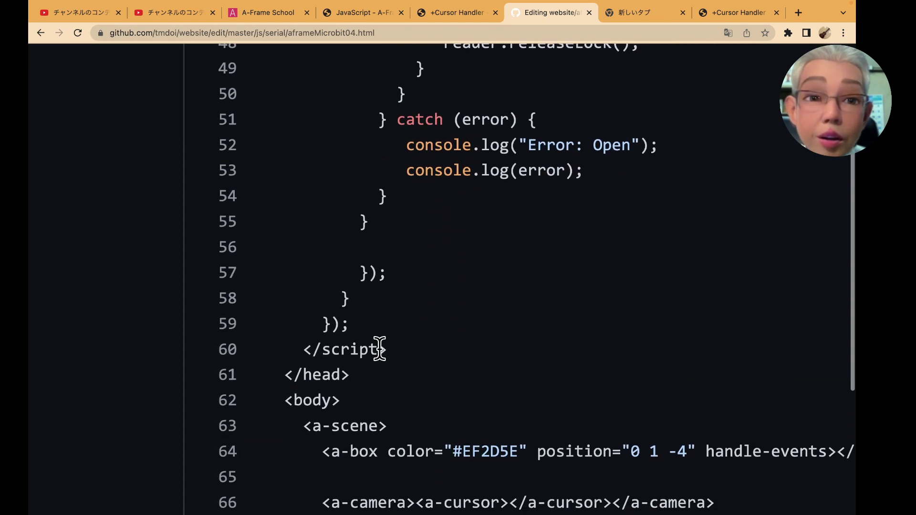
scroll(380, 348, down, 4)
scroll(379, 348, down, 2)
scroll(379, 348, down, 2)
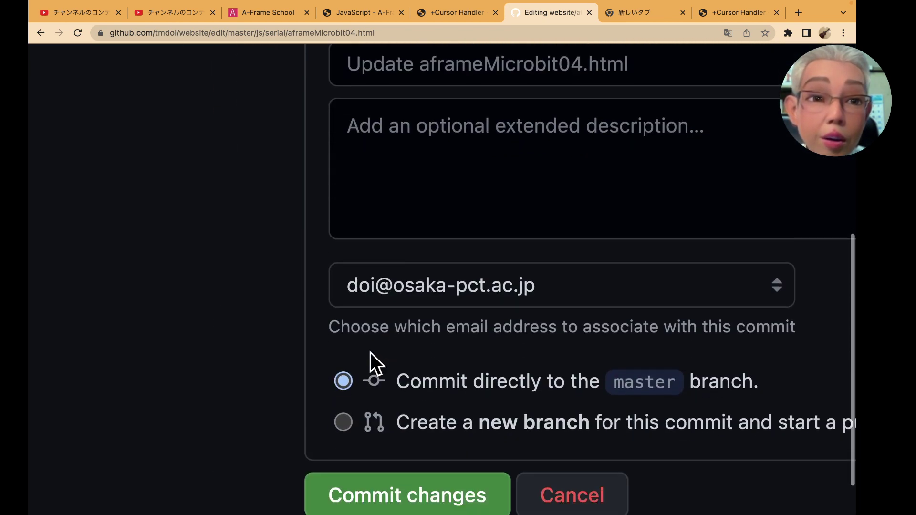
scroll(371, 365, down, 2)
click(421, 325)
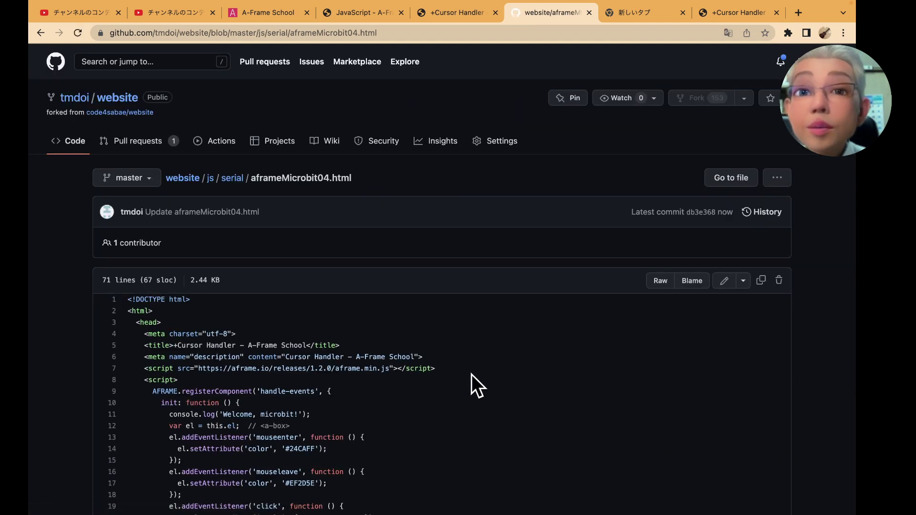
scroll(443, 379, down, 1)
scroll(443, 379, down, 1)
scroll(443, 379, down, 4)
scroll(443, 379, down, 3)
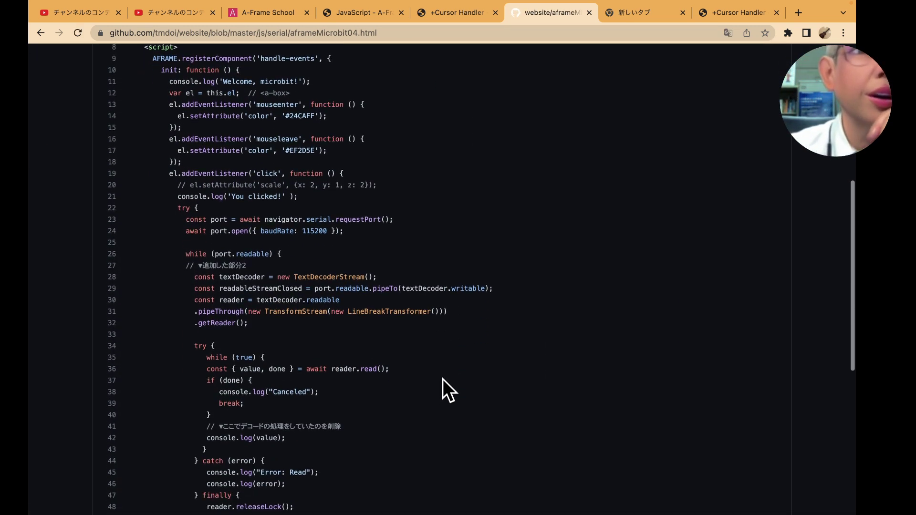
scroll(443, 379, down, 2)
scroll(443, 379, down, 2)
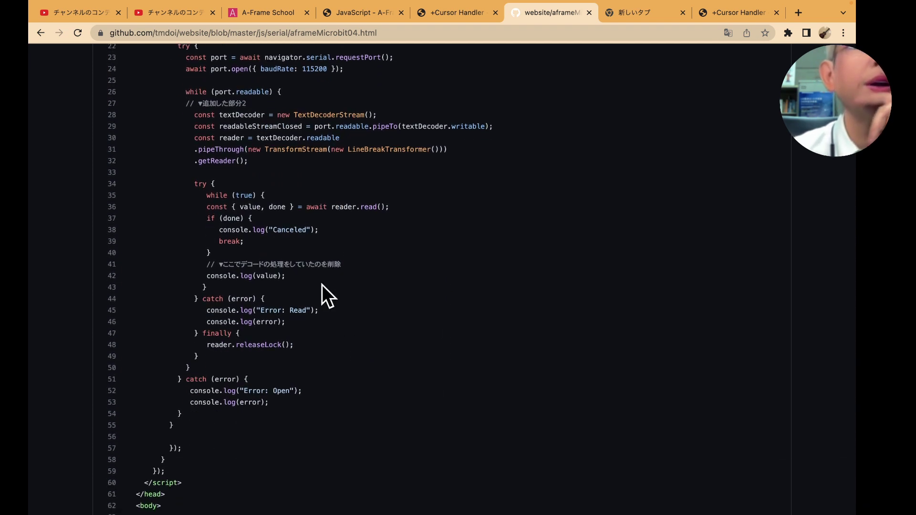
scroll(275, 196, up, 1)
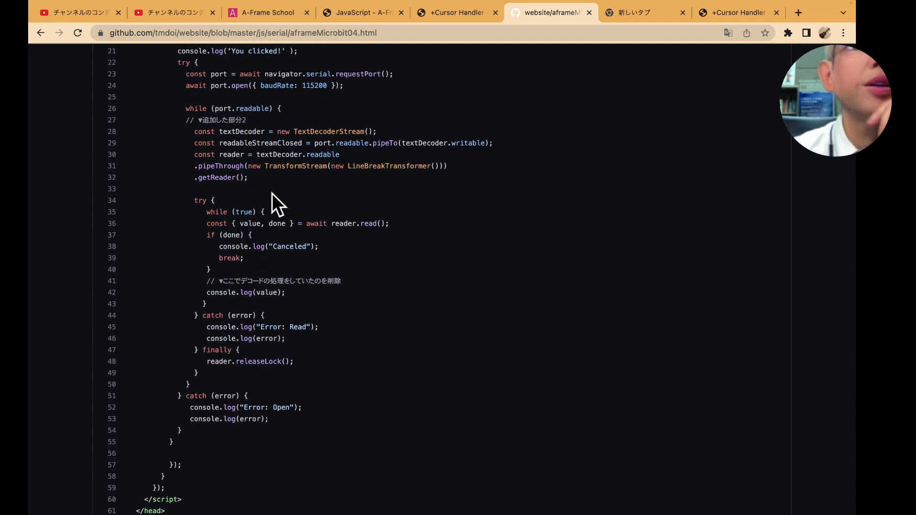
scroll(272, 193, up, 3)
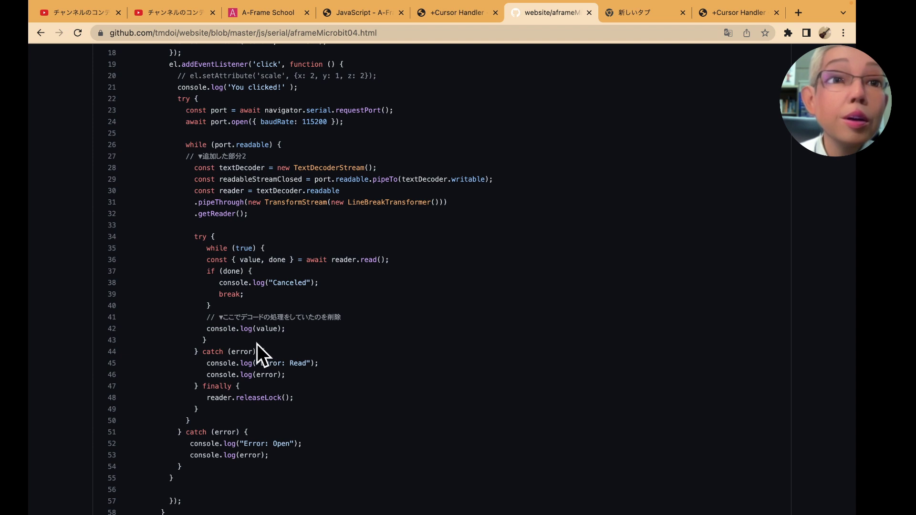
scroll(237, 343, down, 1)
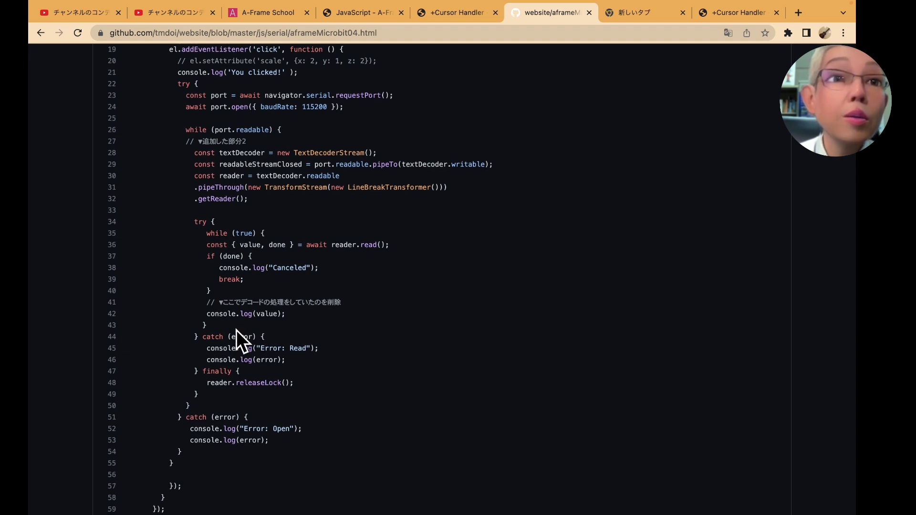
scroll(236, 331, down, 1)
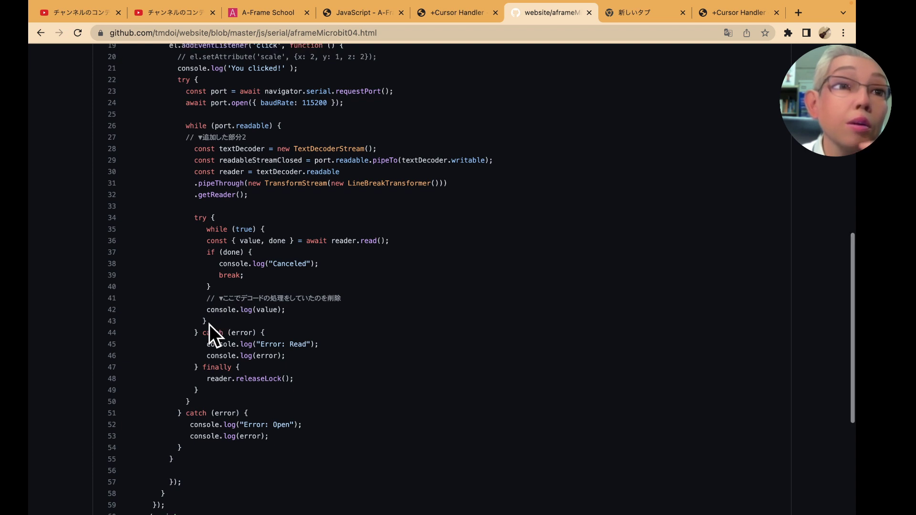
scroll(210, 324, down, 1)
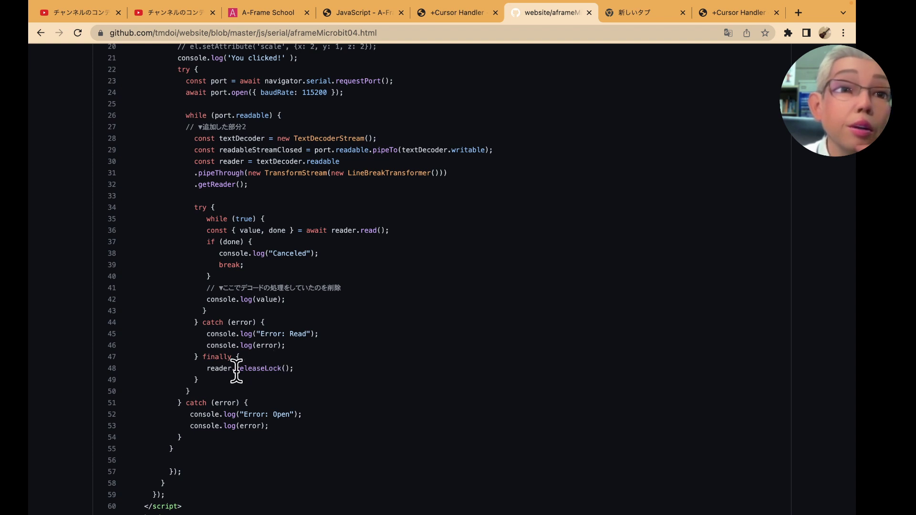
scroll(290, 374, down, 2)
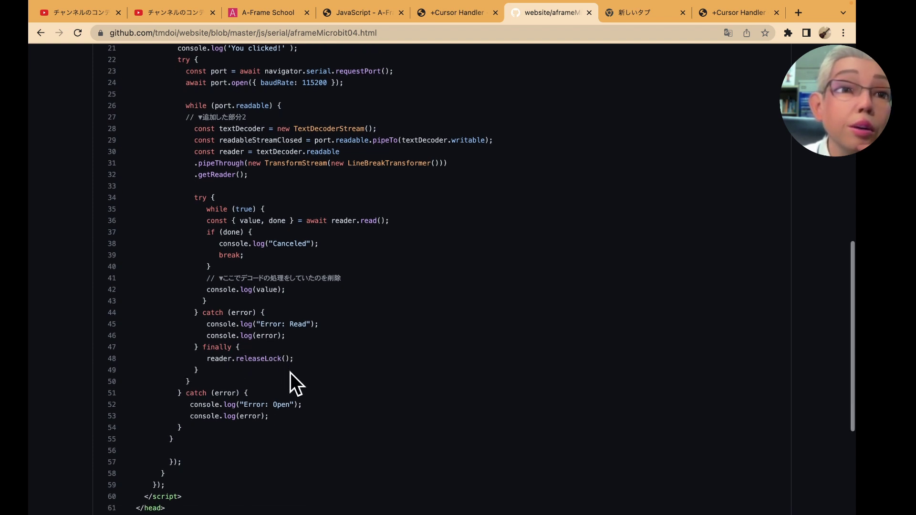
scroll(289, 371, down, 1)
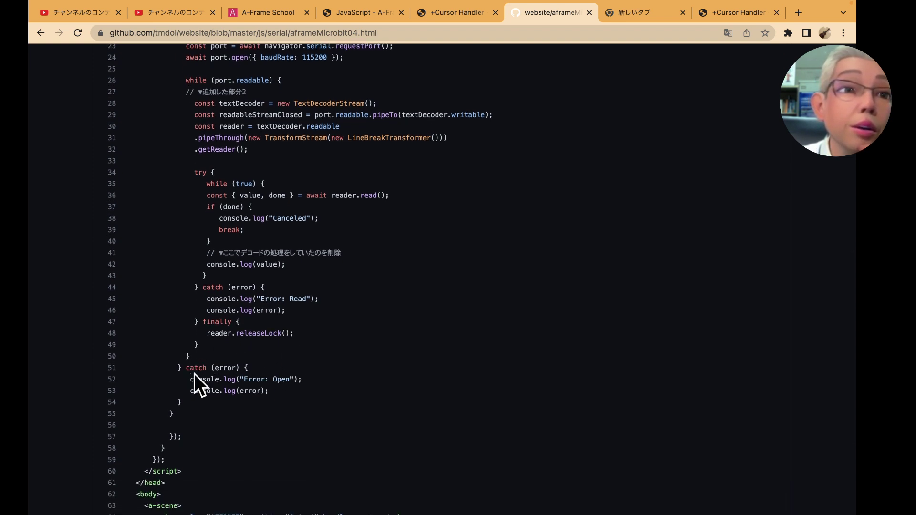
scroll(261, 427, up, 1)
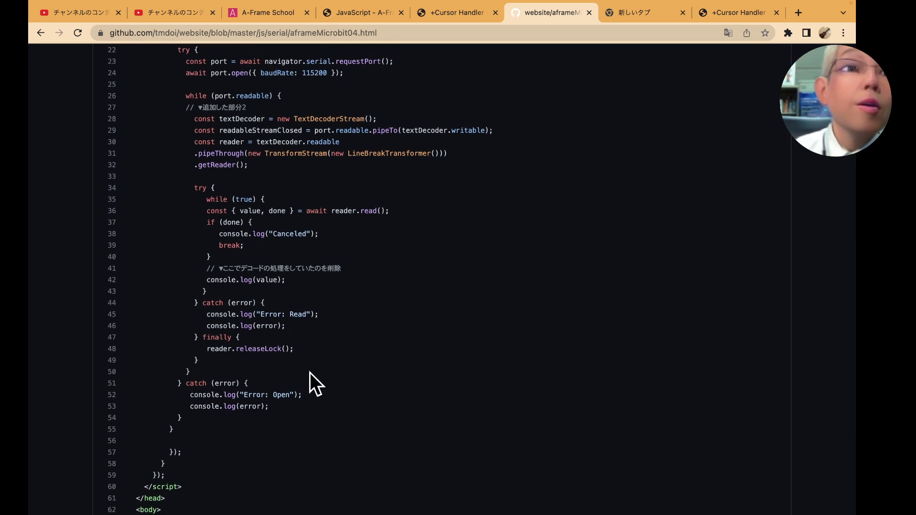
scroll(326, 363, up, 1)
scroll(325, 362, up, 2)
scroll(326, 363, up, 1)
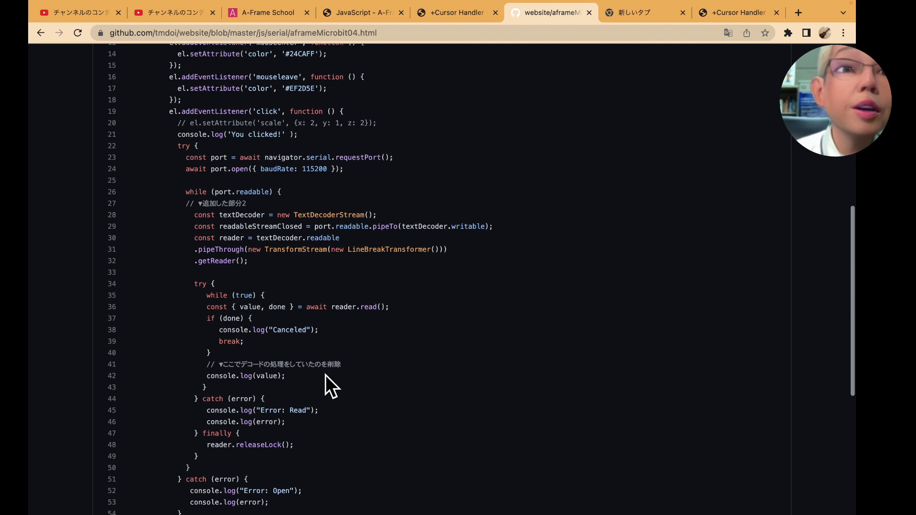
scroll(325, 375, down, 2)
scroll(325, 375, down, 2)
scroll(325, 375, down, 1)
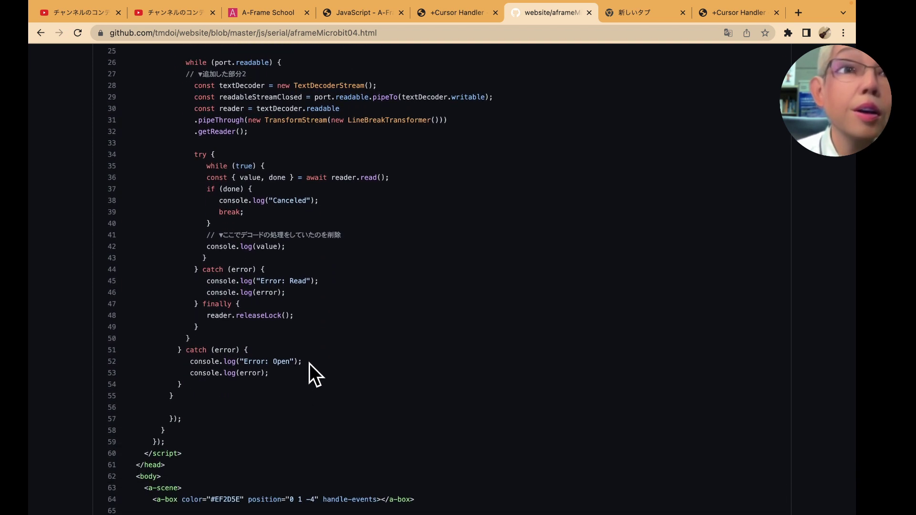
scroll(308, 350, up, 1)
scroll(298, 345, up, 1)
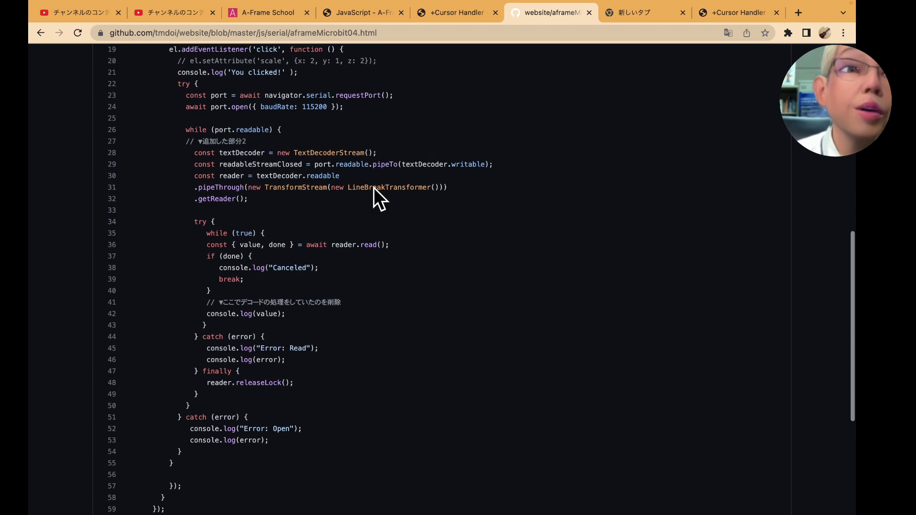
scroll(315, 195, up, 1)
scroll(331, 215, up, 1)
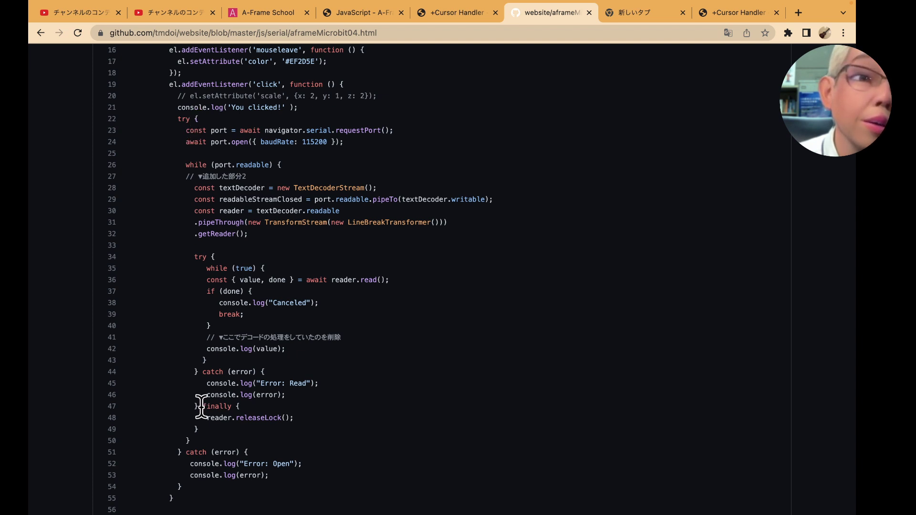
Scroll up and down through the committed aframeMicrobit04.html code to review it.
scroll(234, 461, down, 1)
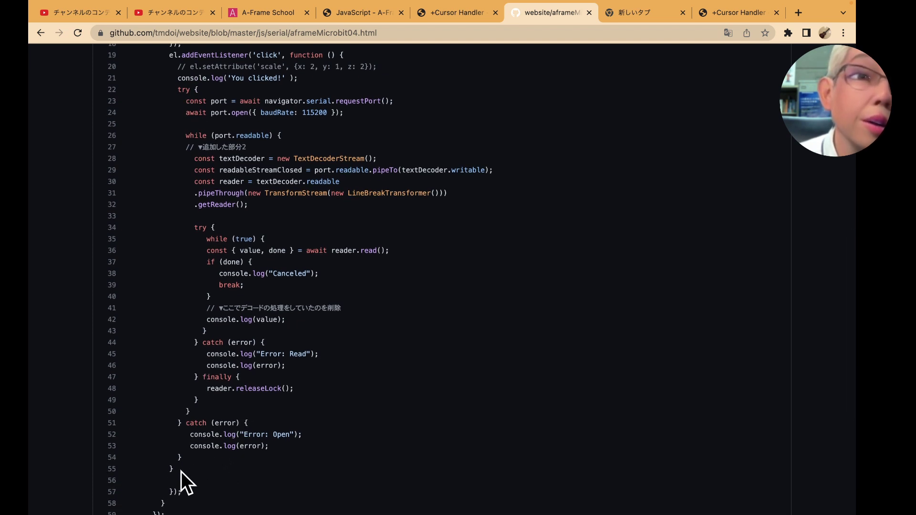
scroll(181, 471, up, 1)
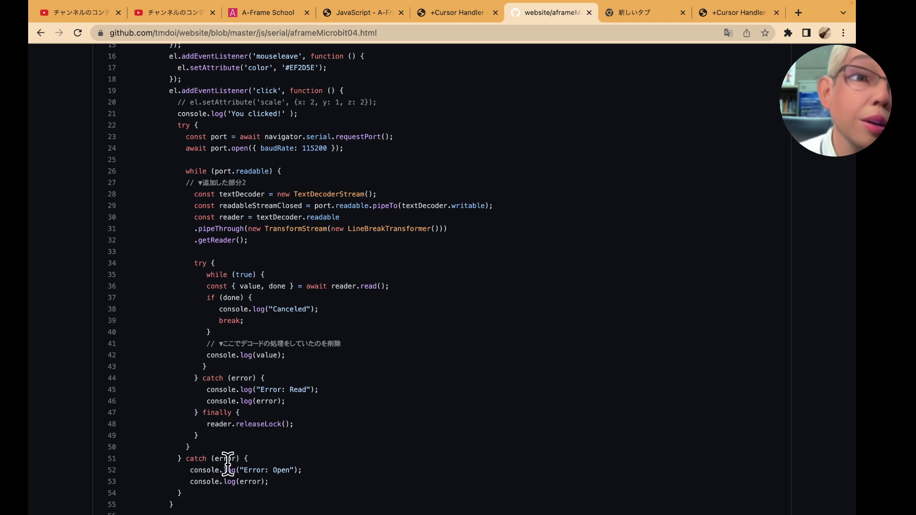
scroll(238, 451, up, 1)
scroll(258, 425, up, 1)
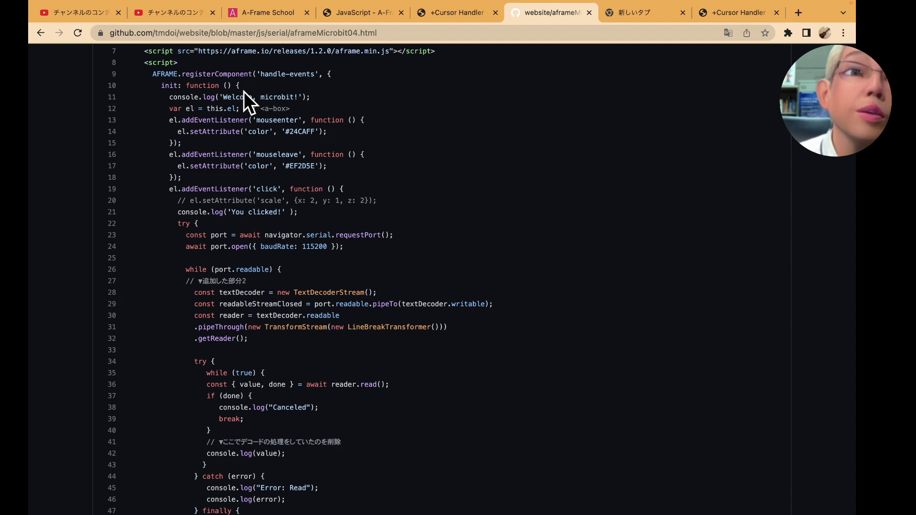
scroll(244, 92, down, 2)
scroll(247, 281, down, 3)
scroll(229, 315, down, 1)
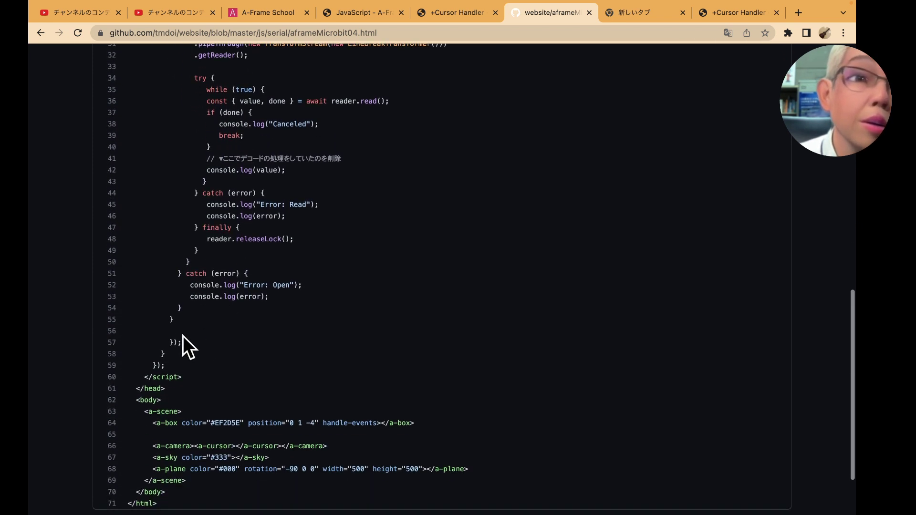
scroll(365, 348, up, 1)
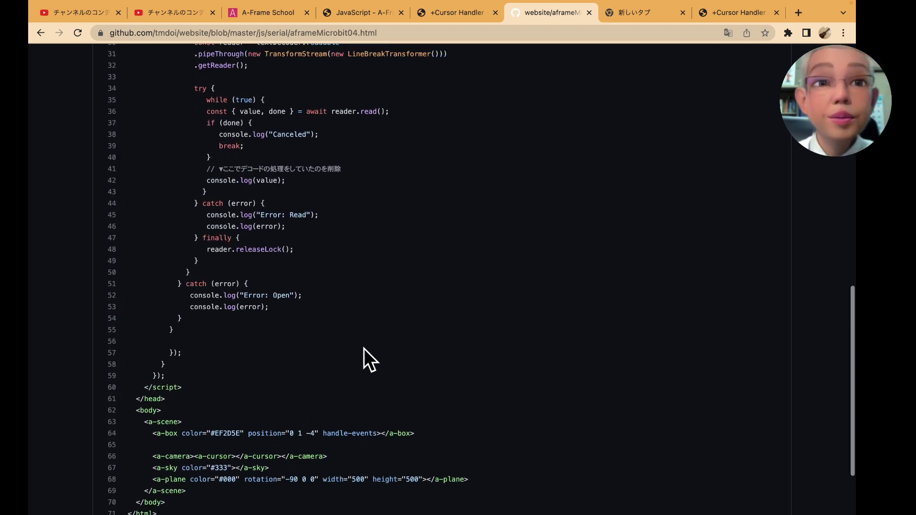
scroll(368, 348, up, 3)
scroll(368, 348, up, 4)
scroll(368, 348, up, 4)
scroll(367, 348, up, 5)
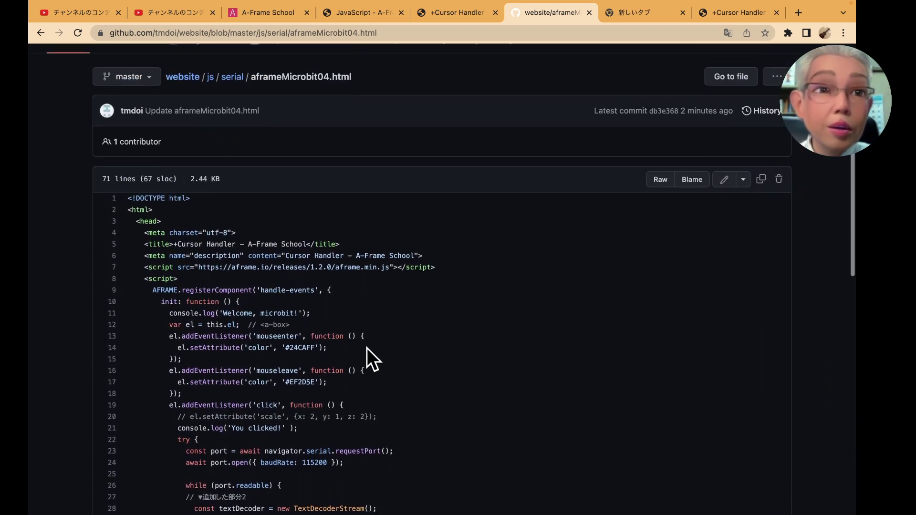
scroll(371, 346, up, 1)
scroll(410, 324, down, 5)
scroll(410, 322, down, 4)
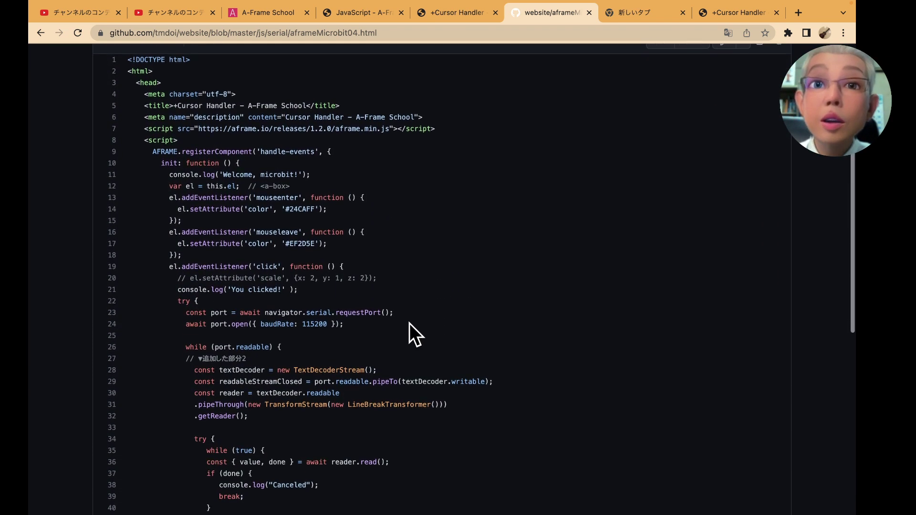
scroll(410, 323, down, 5)
scroll(410, 322, down, 2)
scroll(409, 323, down, 2)
scroll(410, 323, down, 1)
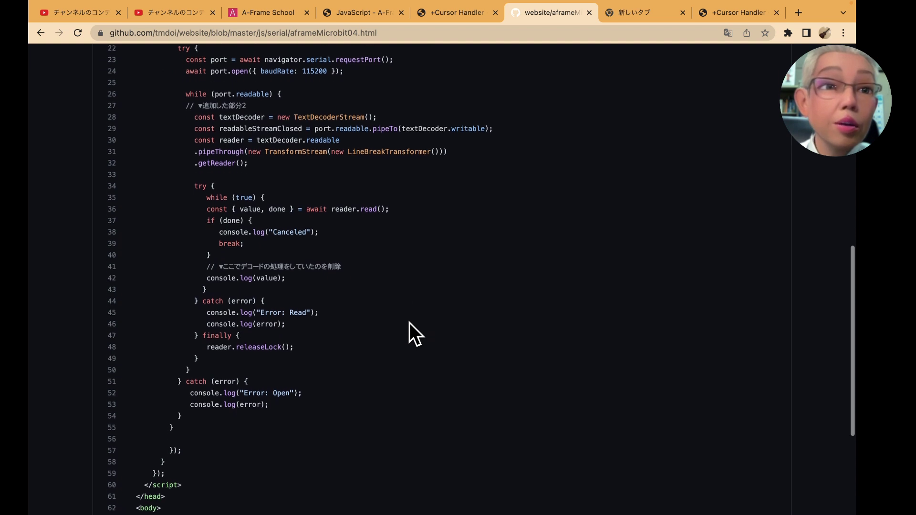
scroll(409, 322, down, 1)
scroll(409, 322, down, 5)
scroll(410, 323, down, 1)
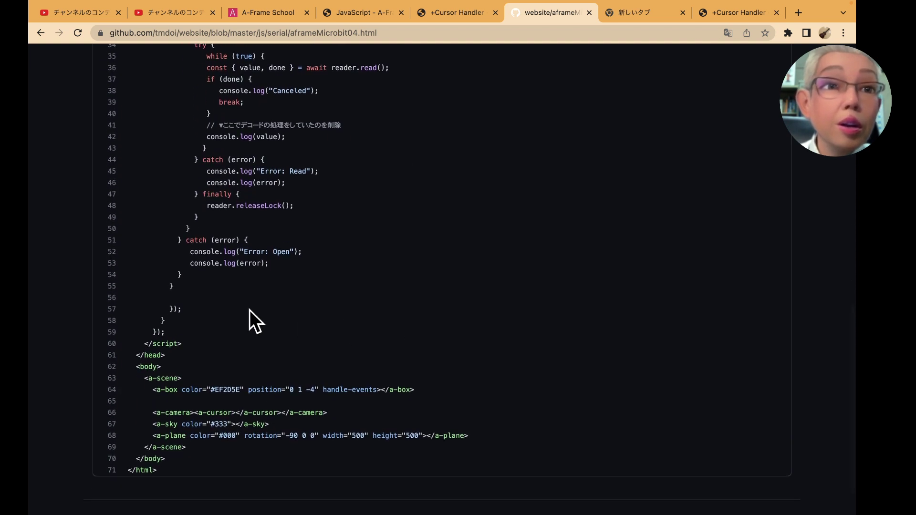
scroll(287, 314, down, 3)
scroll(287, 314, up, 1)
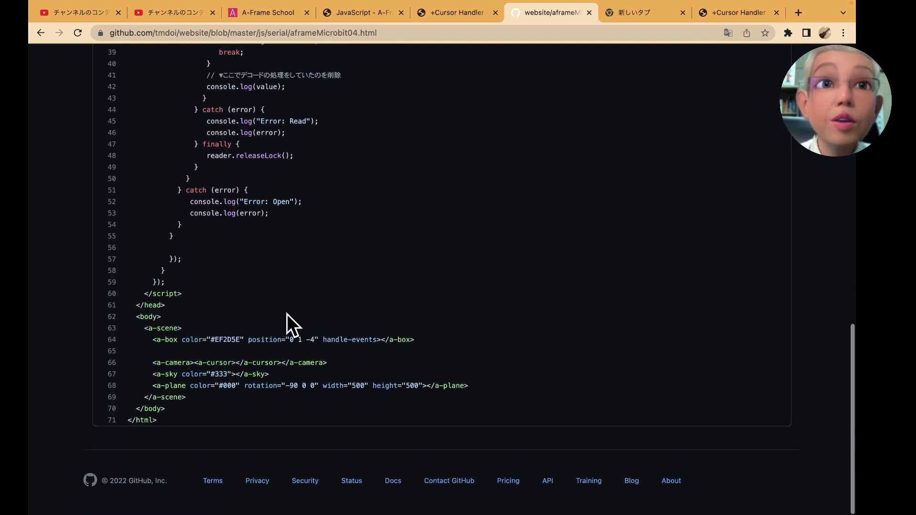
scroll(287, 314, up, 5)
scroll(392, 256, up, 1)
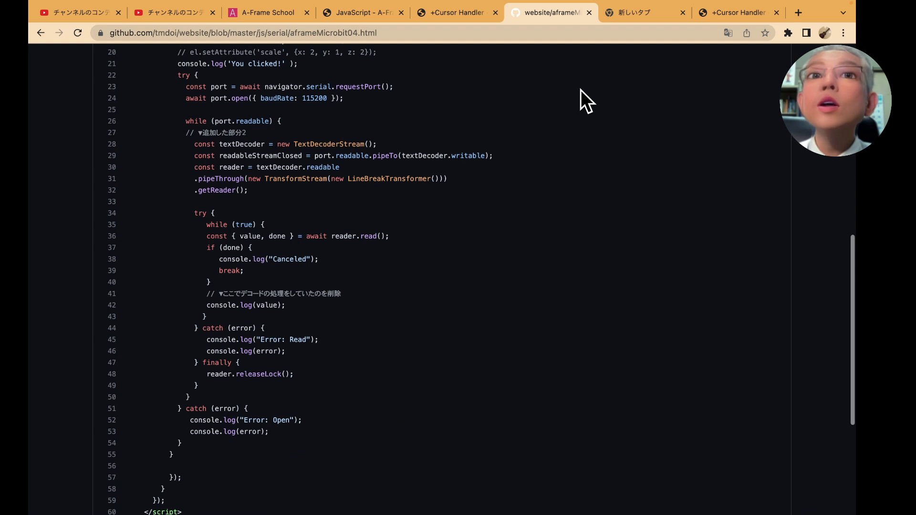
Bring up the live aframeMicrobit03 A-Frame page and place the cursor in its address.
click(439, 13)
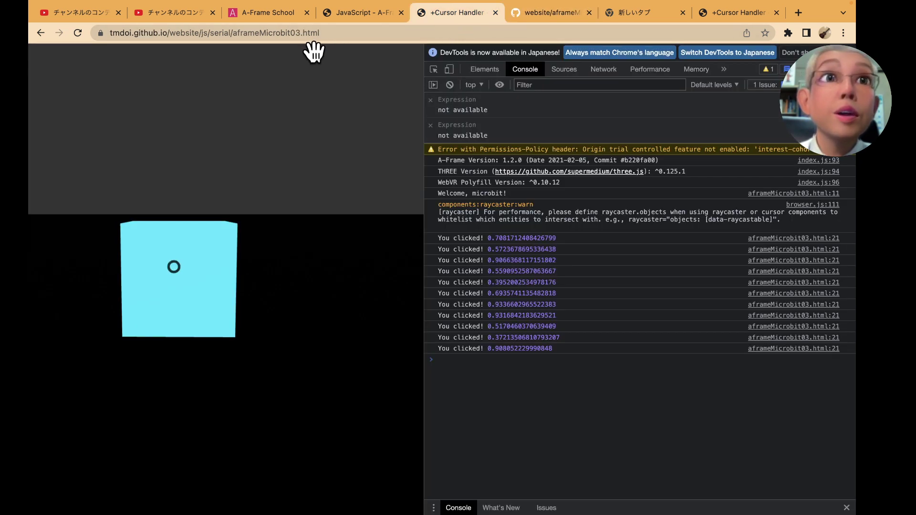
click(297, 33)
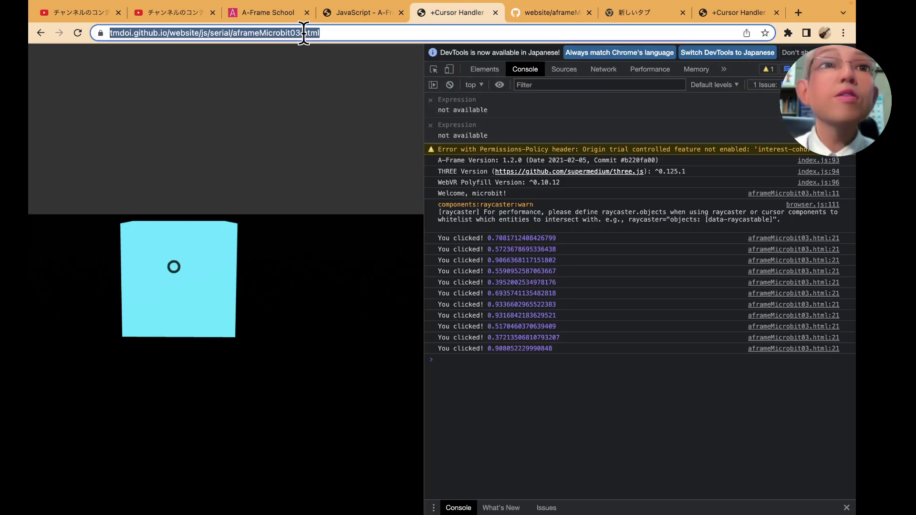
click(303, 33)
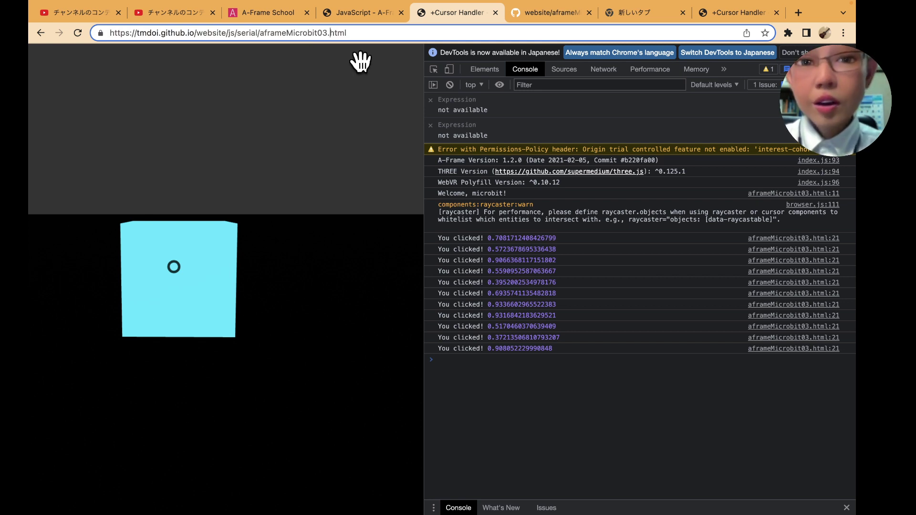
Load the live aframeMicrobit04.html by changing 03 to 04 in the URL.
key(BackSpace)
text(4)
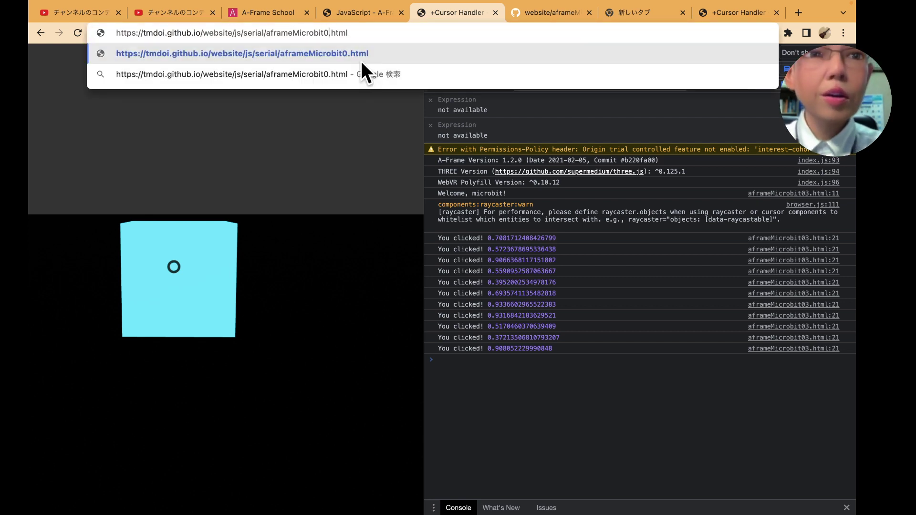
key(Return)
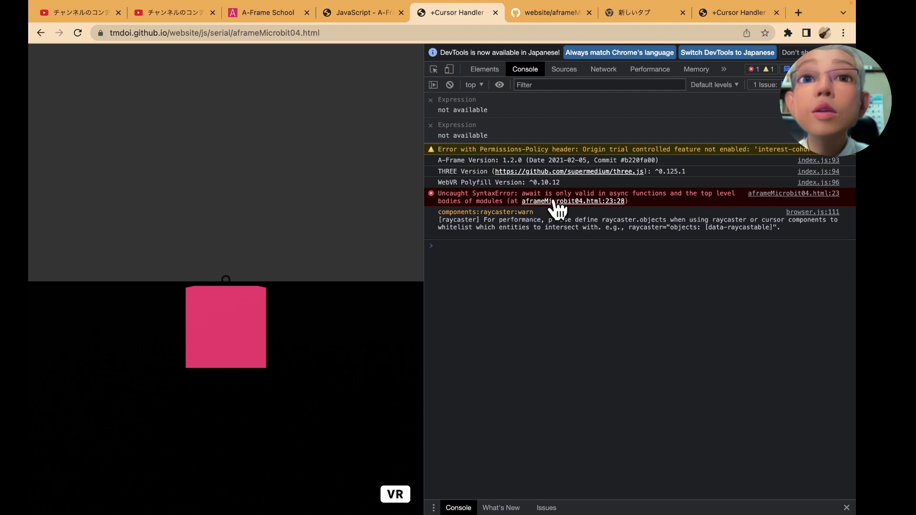
Reload and tilt the scene, confirming the console's await SyntaxError at line 23.
drag(347, 375, 348, 416)
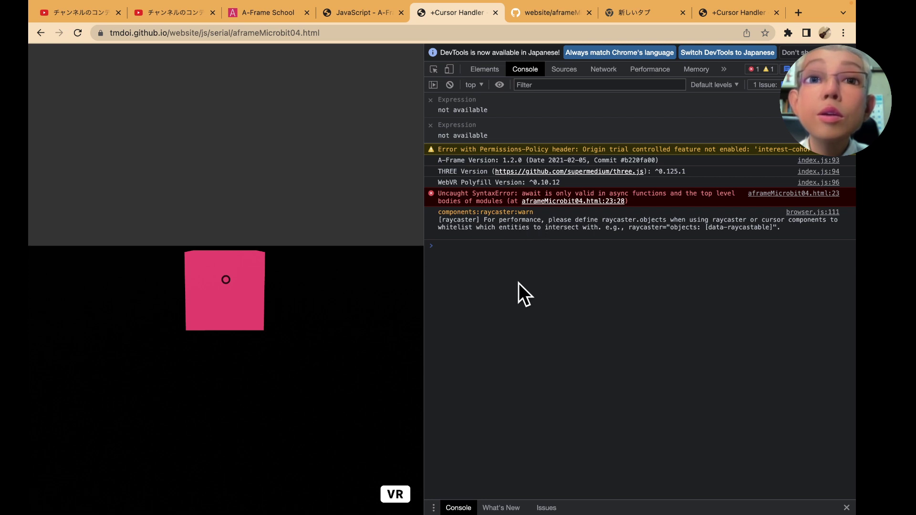
click(77, 31)
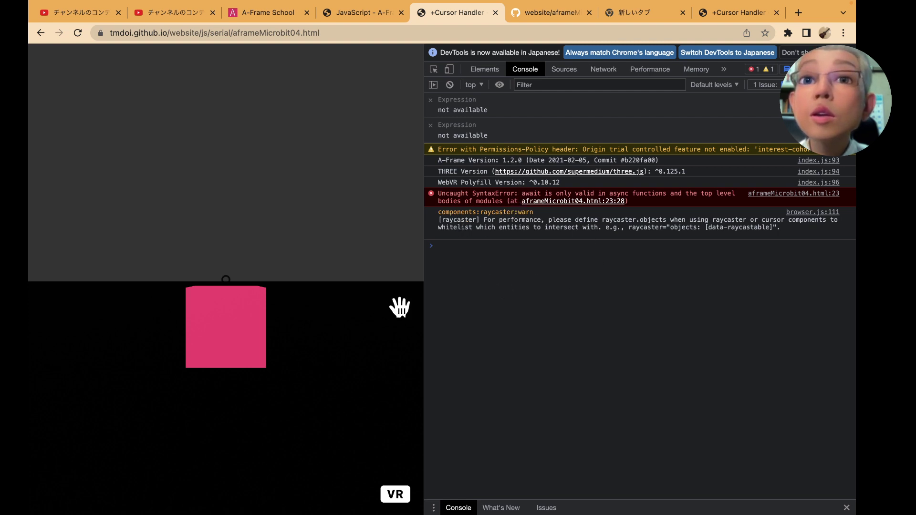
drag(353, 345, 332, 399)
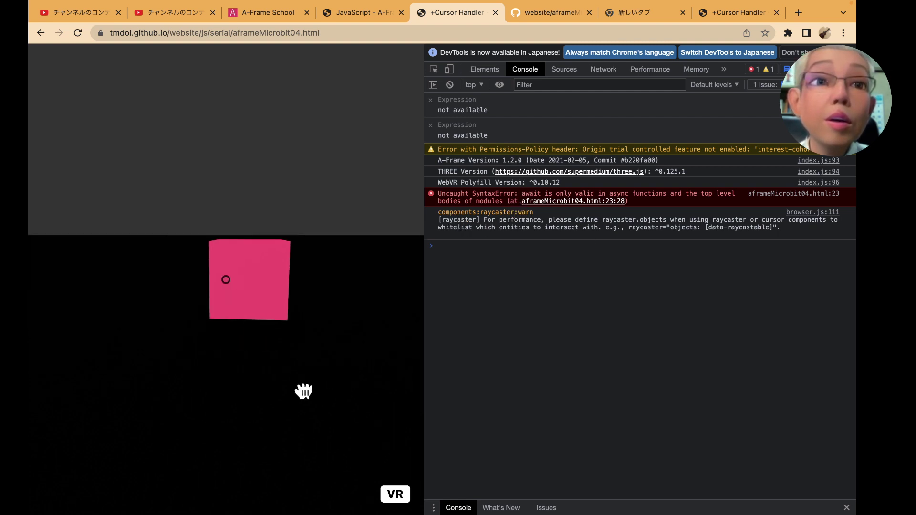
mouse_move(399, 313)
mouse_down()
mouse_move(370, 313)
mouse_move(401, 311)
mouse_up()
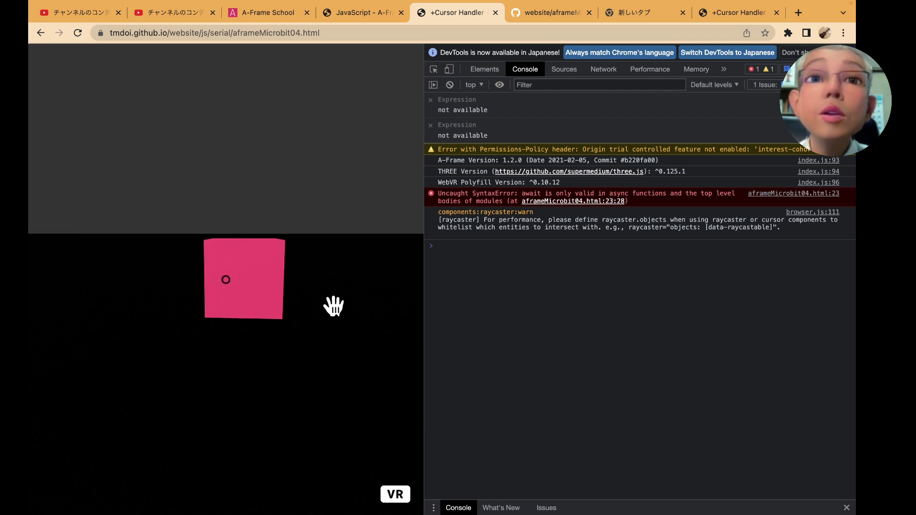
click(77, 33)
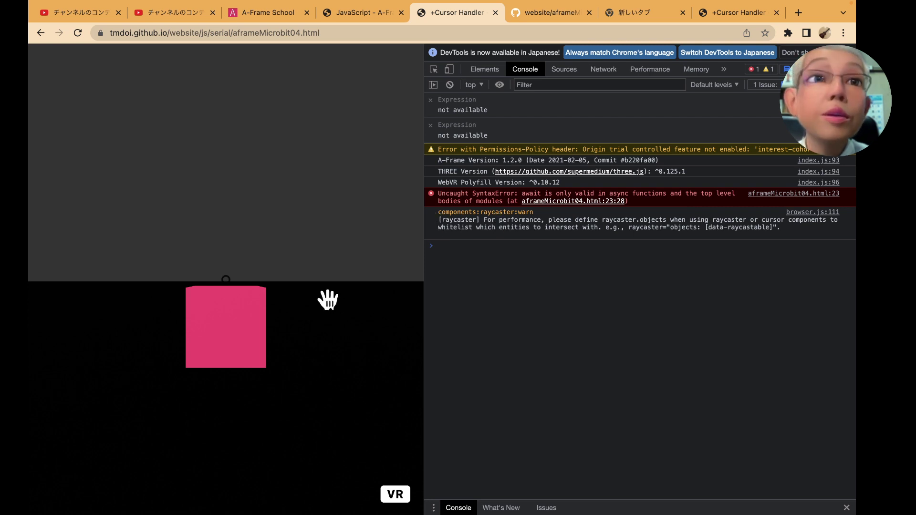
Return to aframeMicrobit04.html's GitHub source and scroll up to the click handler's await lines.
click(537, 12)
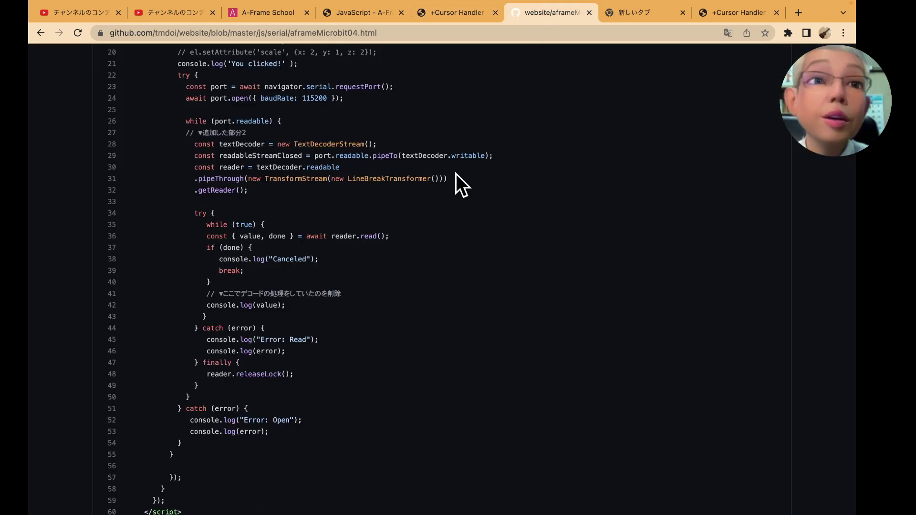
scroll(435, 230, up, 2)
scroll(435, 230, up, 1)
scroll(435, 230, up, 1)
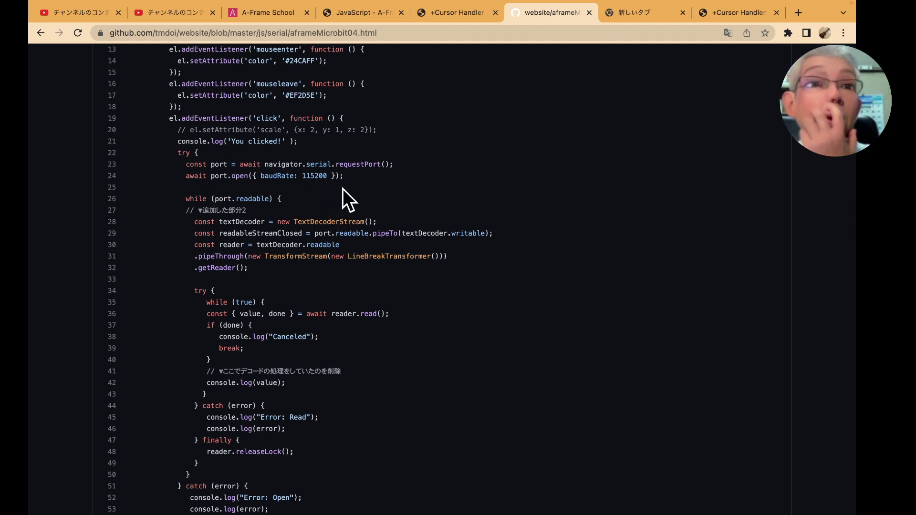
scroll(348, 185, up, 1)
scroll(348, 186, up, 1)
scroll(348, 186, up, 1)
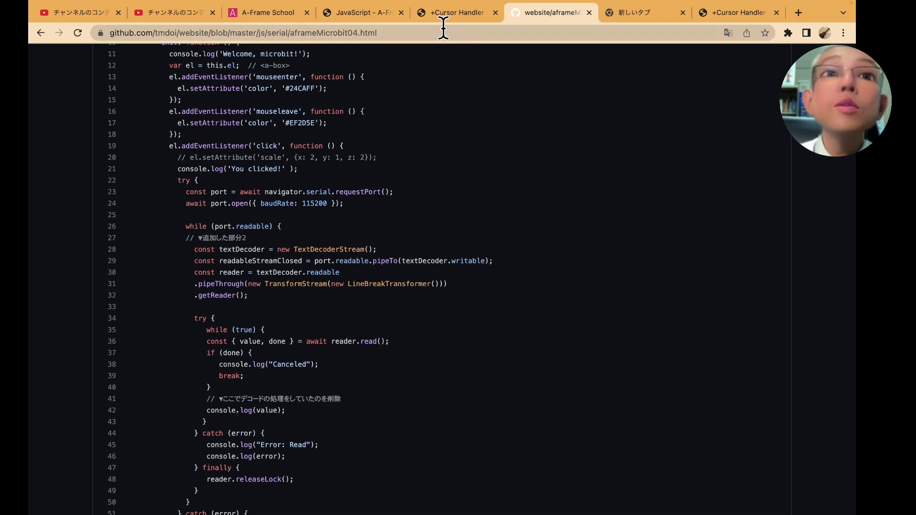
scroll(469, 99, up, 5)
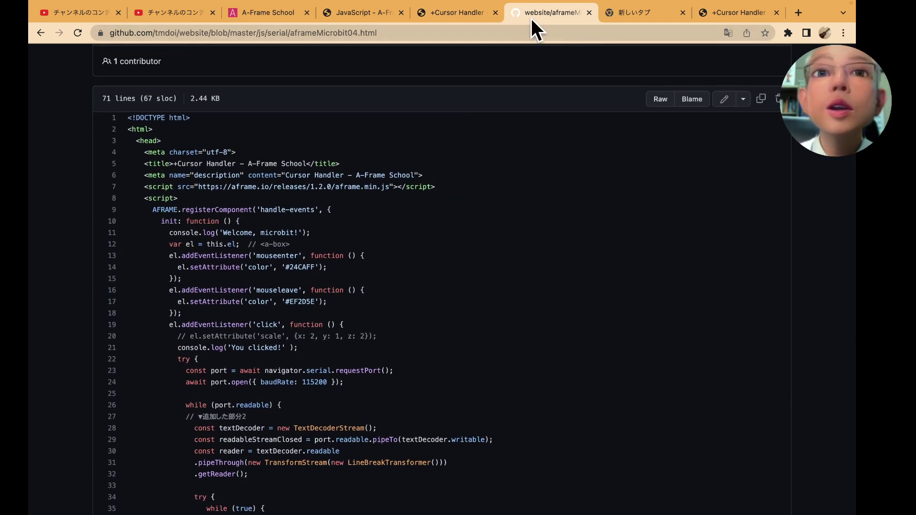
Open aframeMicrobit04.html in the editor and type '+' in the page title.
click(724, 100)
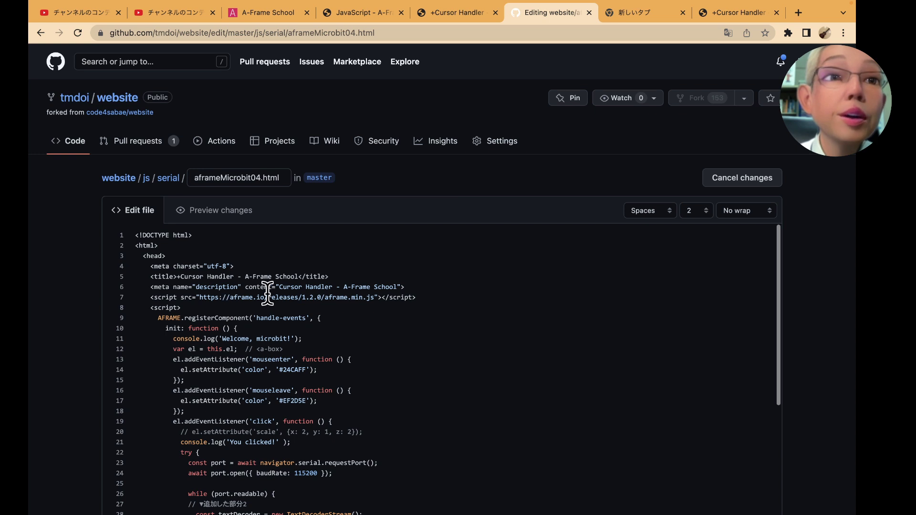
click(181, 277)
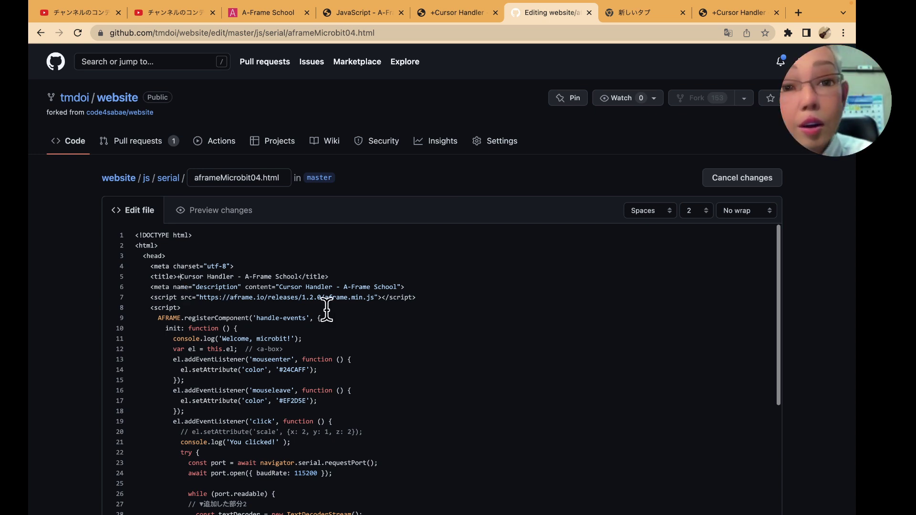
text(+)
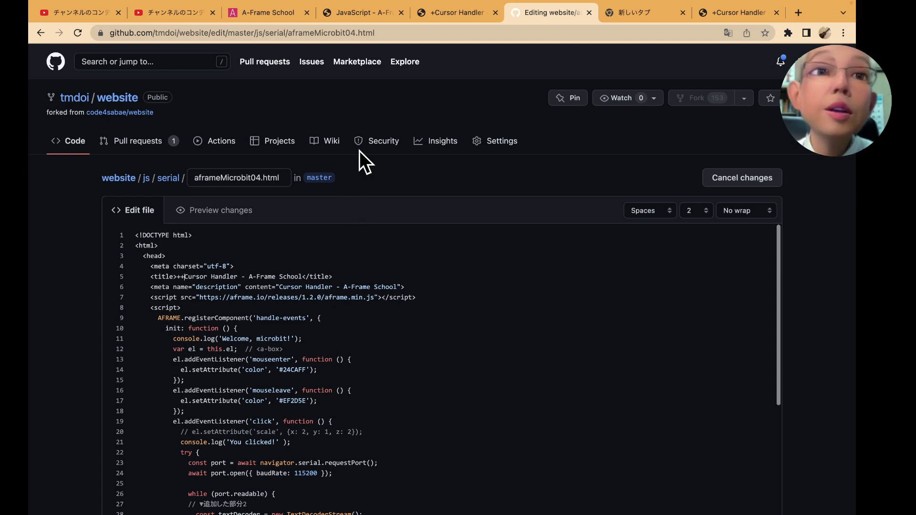
In a new tab, open the tmdoi/website repository and browse into js/serial.
click(621, 10)
click(623, 30)
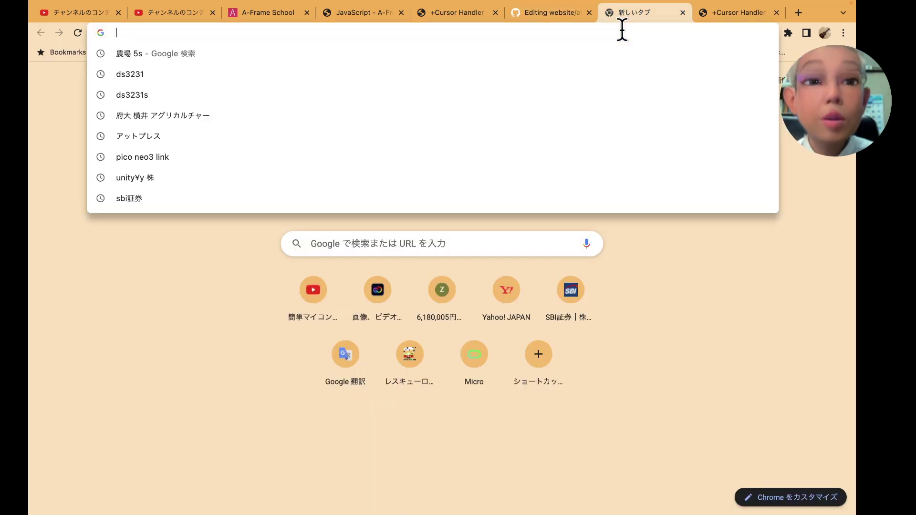
text(gi)
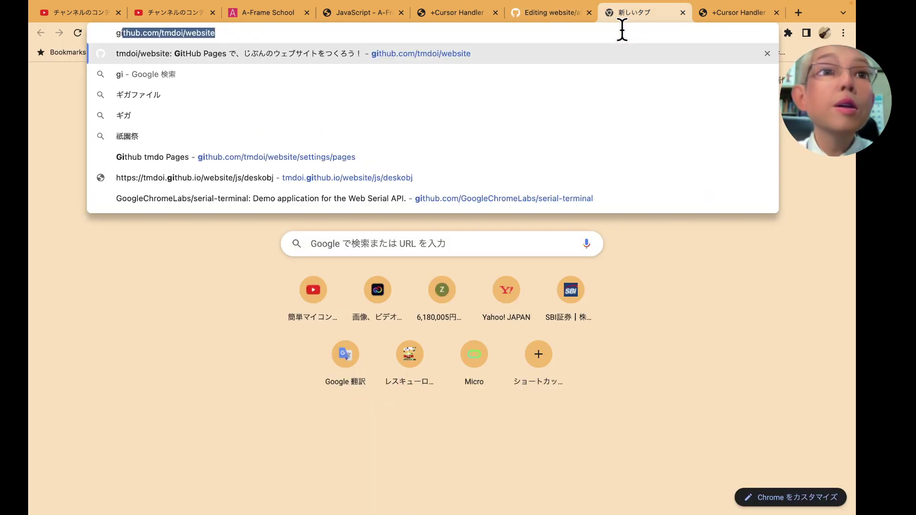
key(Return)
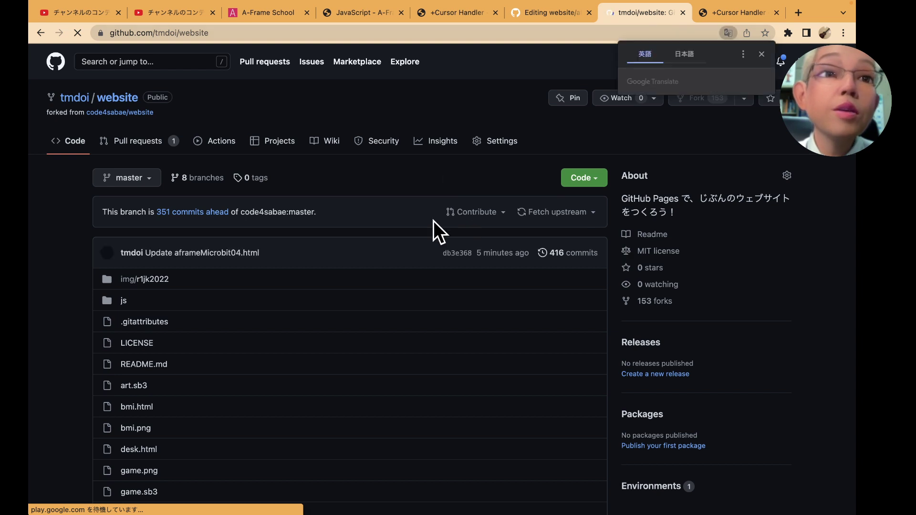
click(121, 301)
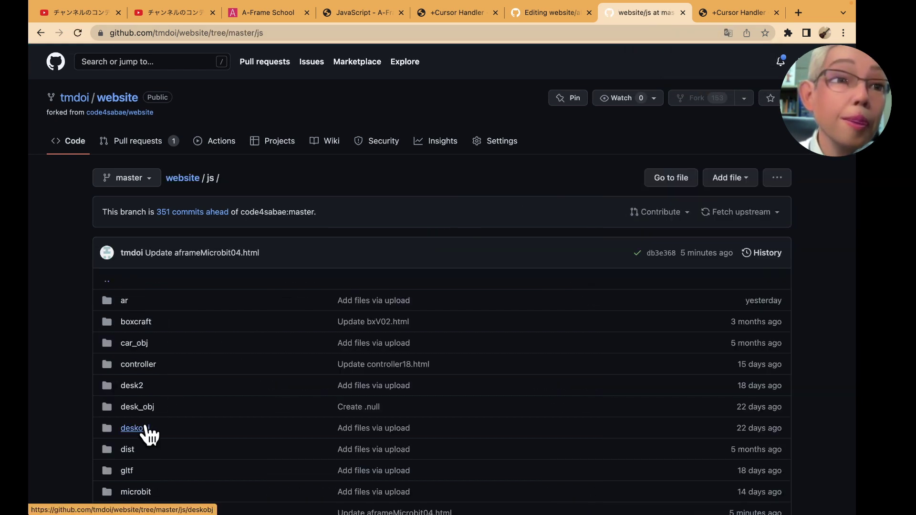
scroll(148, 427, down, 2)
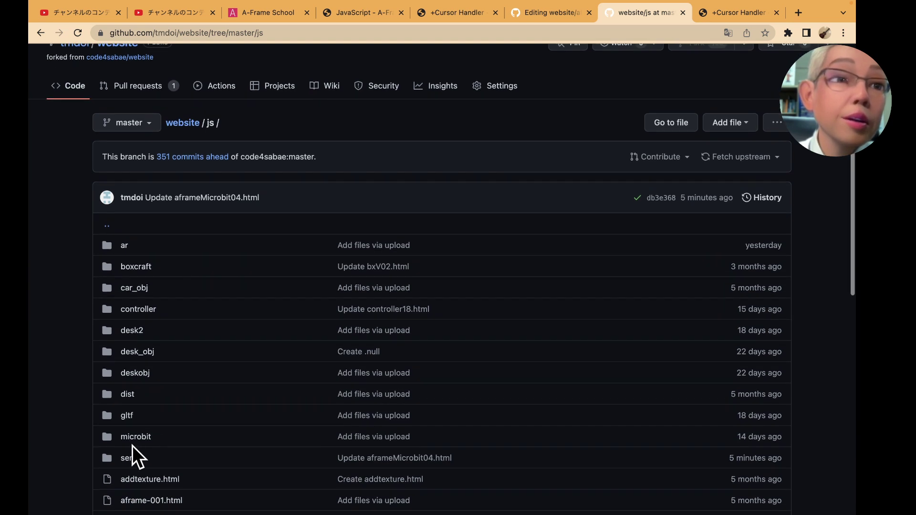
scroll(136, 451, up, 1)
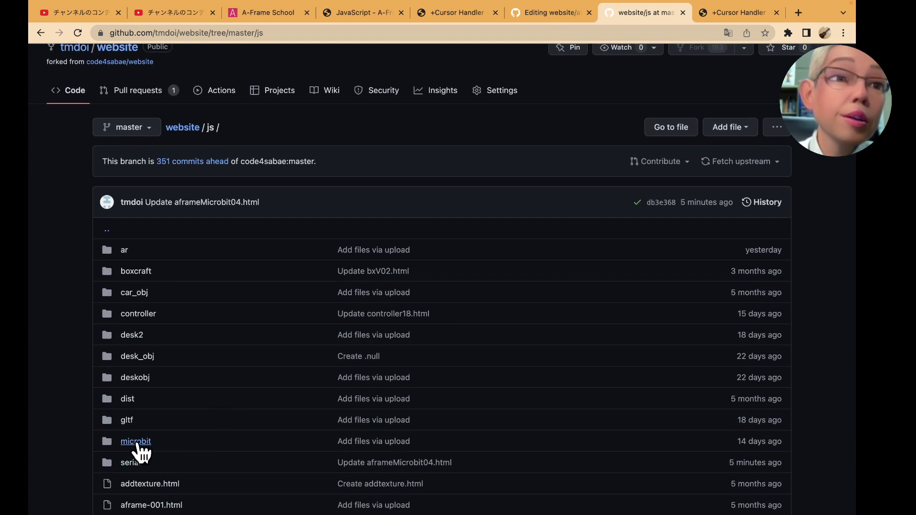
click(162, 456)
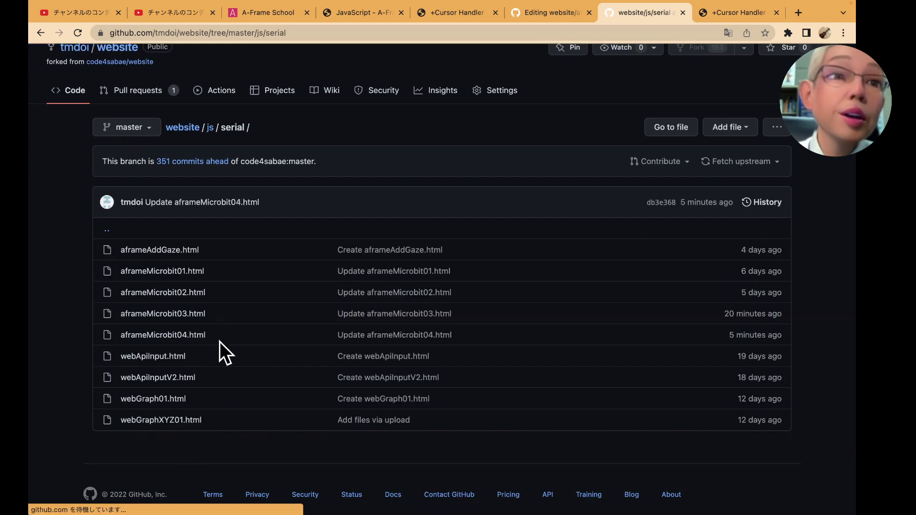
Read aframeMicrobit02.html's LineBreakTransformer code in the editor, then back out without changes.
click(188, 292)
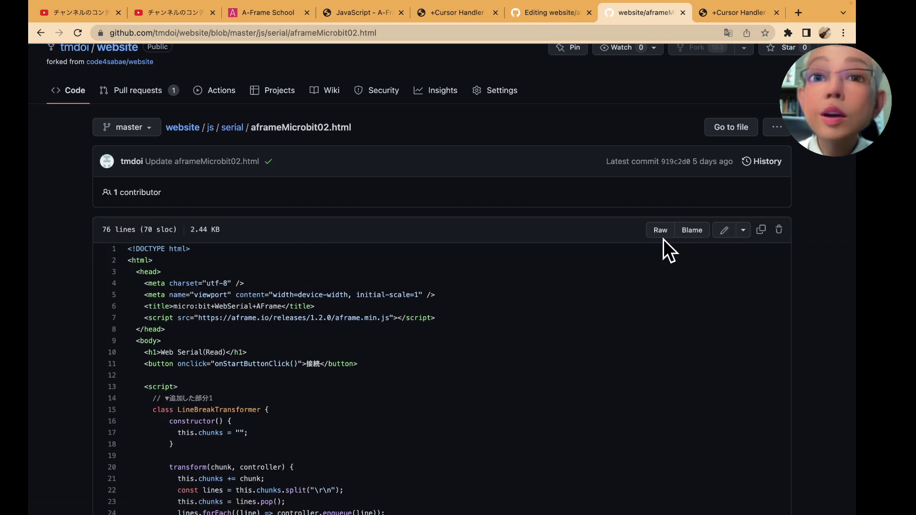
click(725, 230)
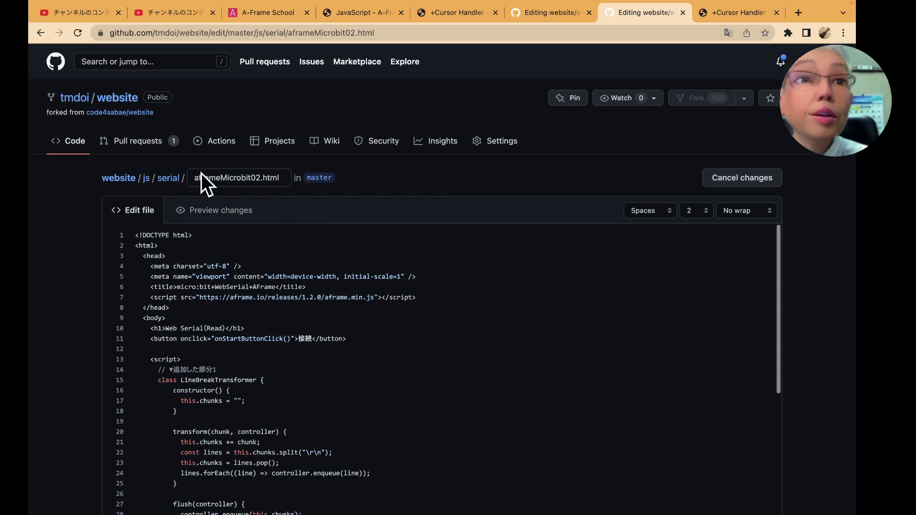
scroll(458, 333, up, 5)
scroll(426, 328, down, 5)
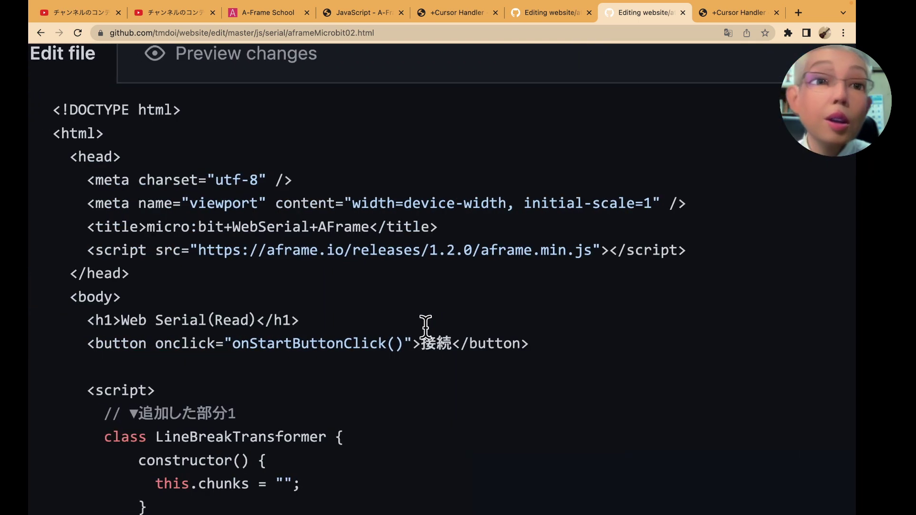
scroll(426, 328, up, 1)
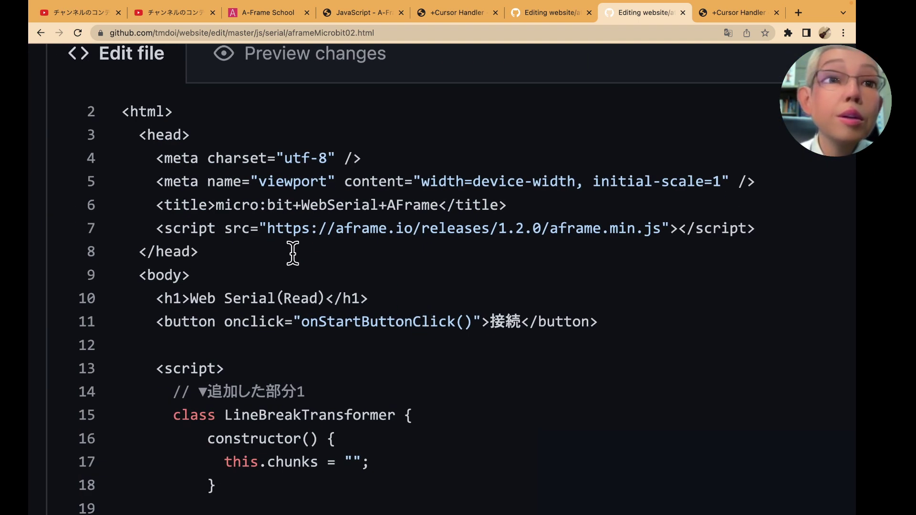
scroll(400, 287, up, 1)
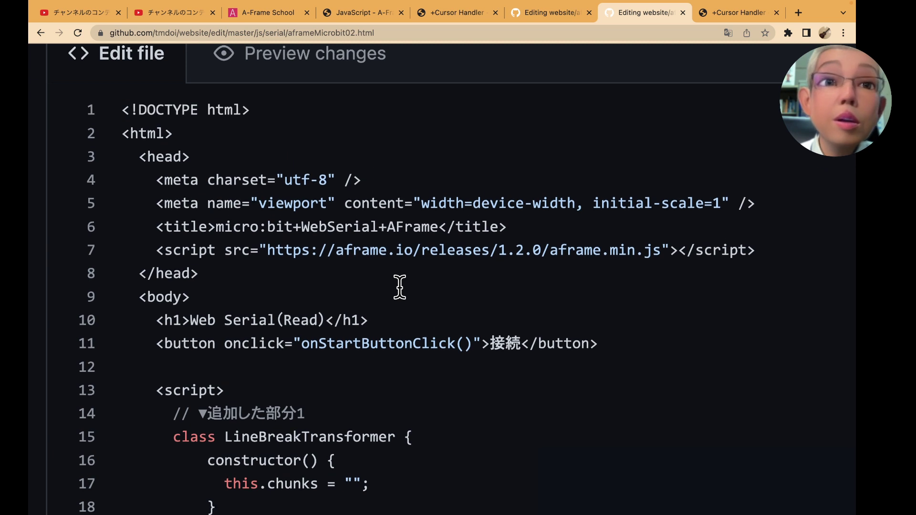
scroll(400, 287, up, 2)
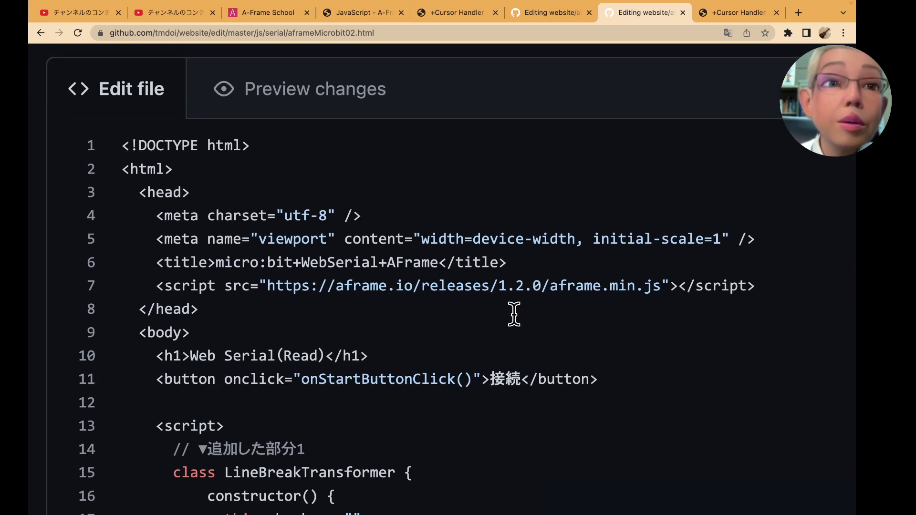
scroll(514, 315, down, 1)
scroll(514, 314, down, 1)
scroll(514, 314, down, 2)
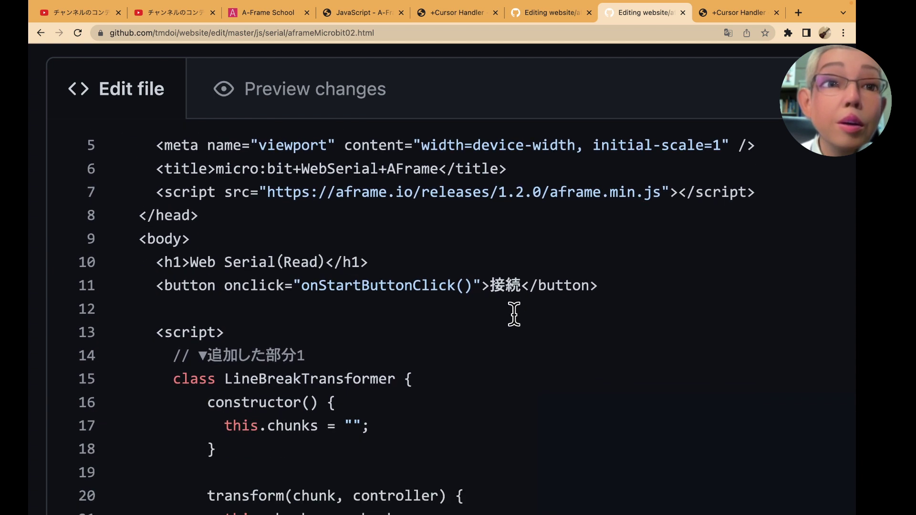
scroll(514, 314, down, 2)
scroll(514, 315, down, 1)
scroll(514, 314, down, 1)
scroll(514, 314, down, 1)
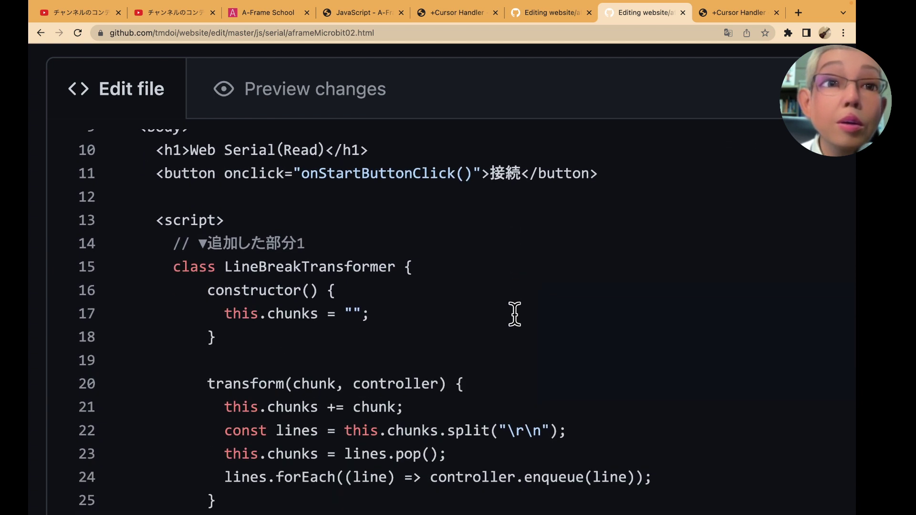
scroll(514, 314, up, 5)
scroll(514, 314, up, 3)
scroll(514, 314, up, 1)
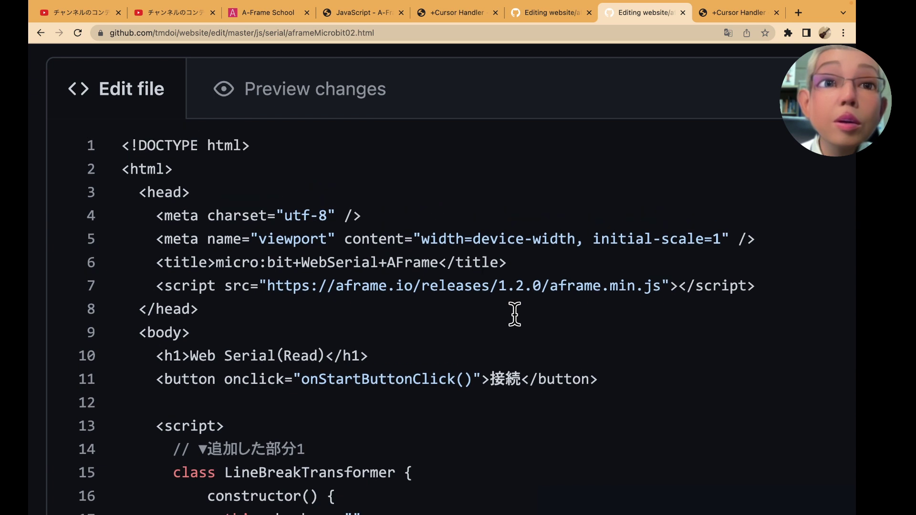
scroll(515, 314, up, 1)
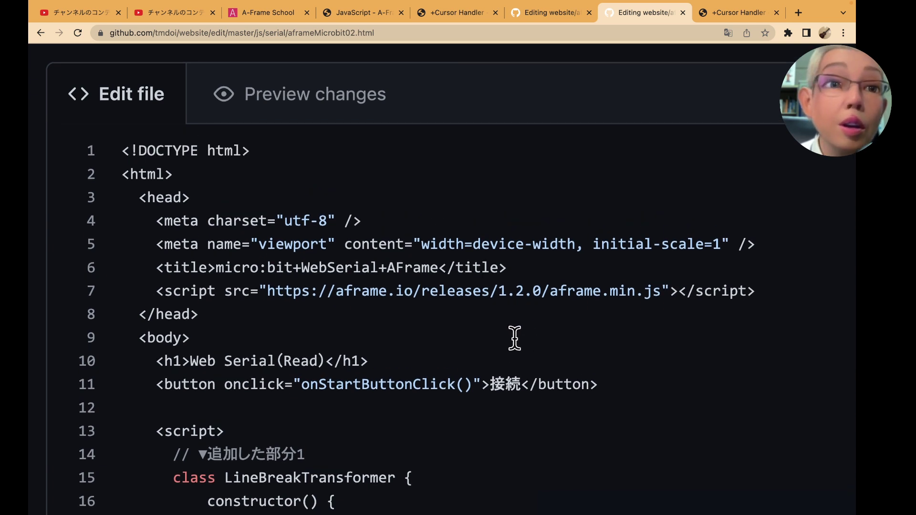
scroll(516, 338, down, 1)
scroll(516, 339, up, 5)
scroll(439, 249, up, 1)
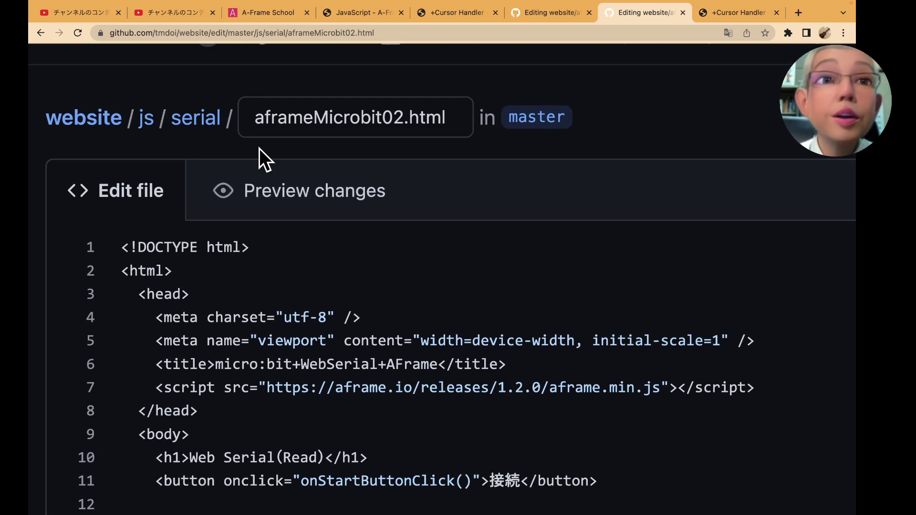
click(40, 31)
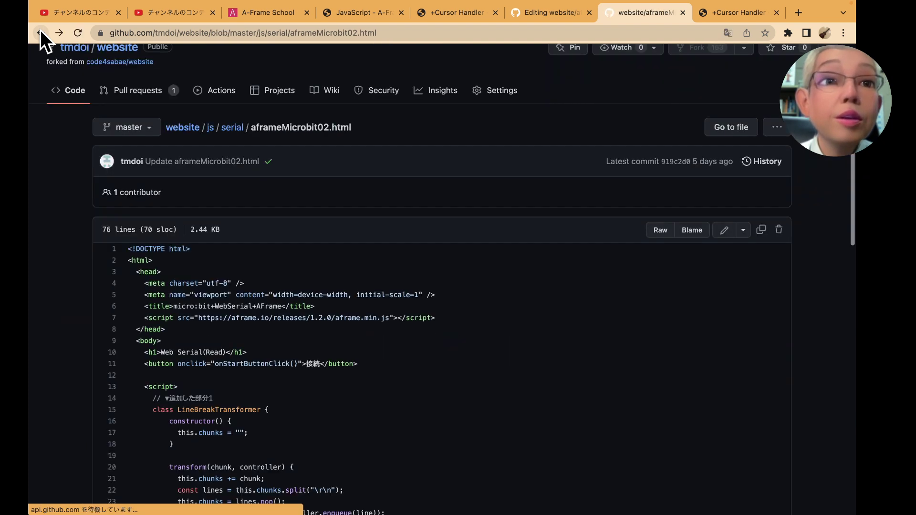
Open aframeMicrobit01.html from the serial folder and inspect its head script tags.
click(232, 129)
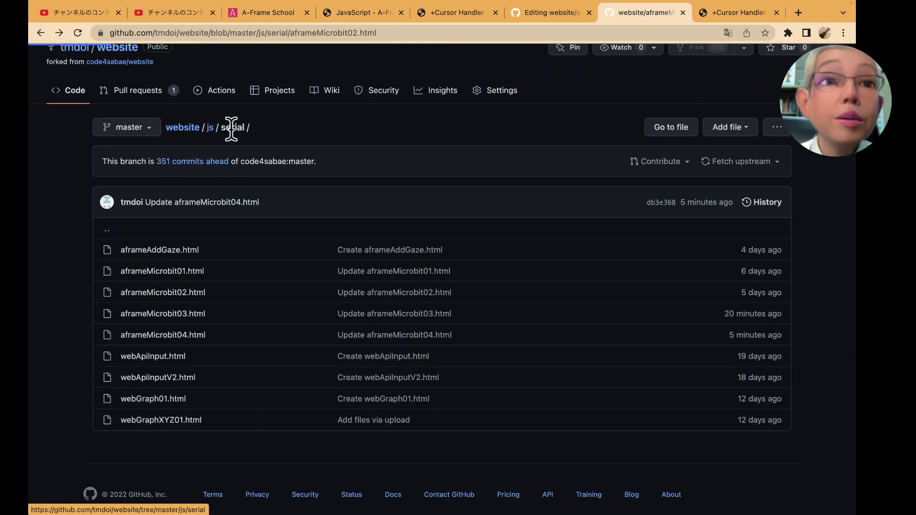
click(196, 272)
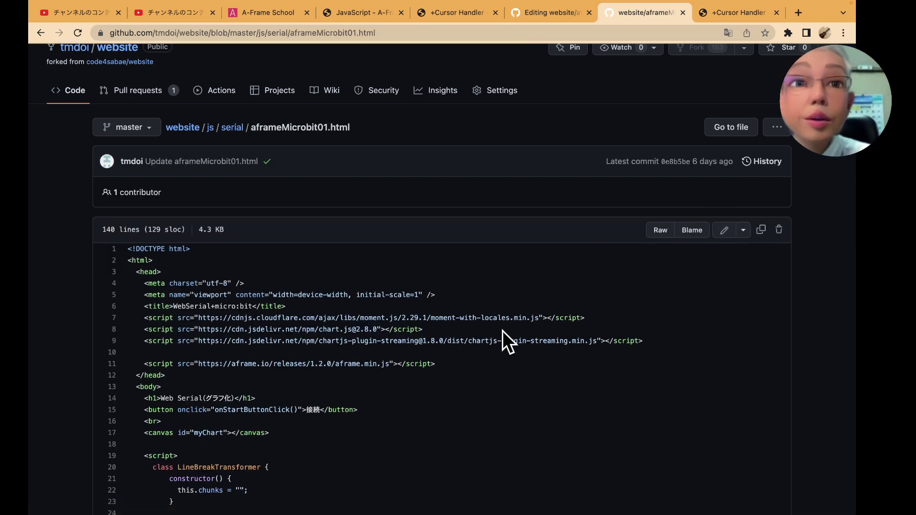
scroll(503, 330, up, 3)
scroll(488, 358, up, 5)
scroll(452, 351, left, 5)
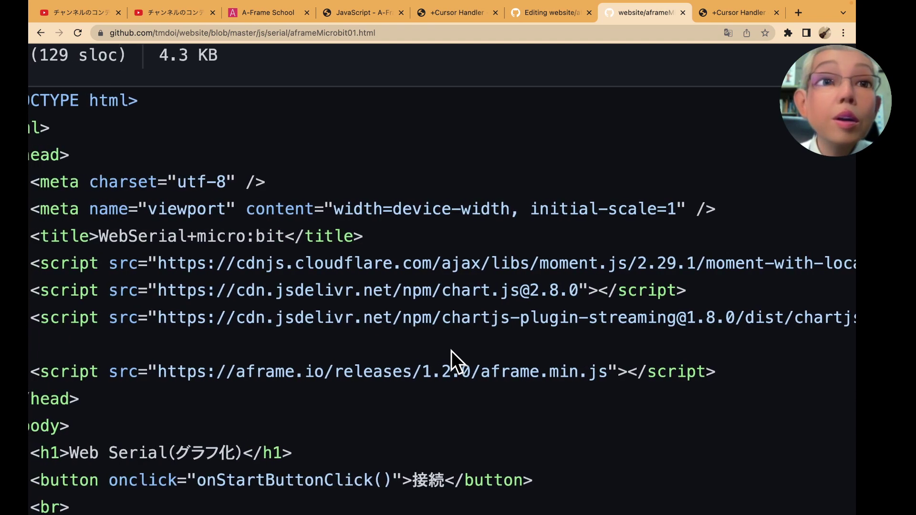
scroll(451, 351, left, 2)
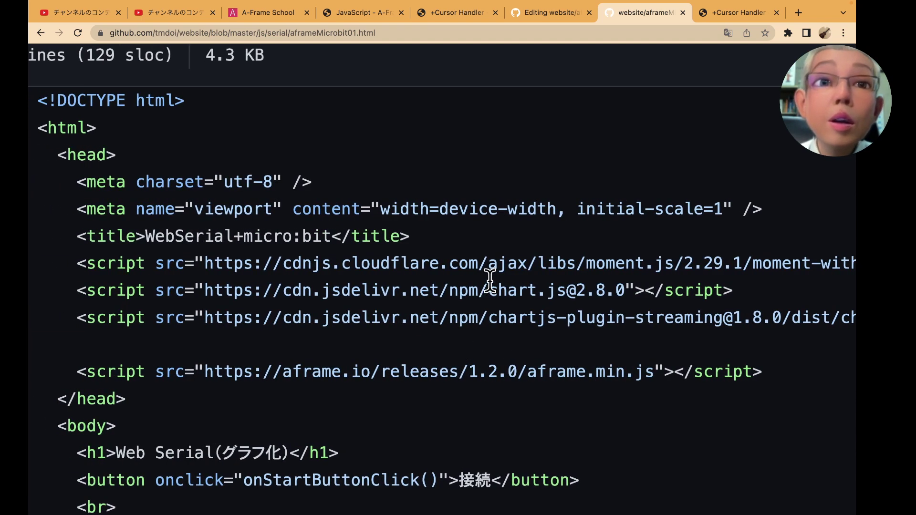
scroll(508, 273, right, 1)
scroll(509, 273, right, 1)
scroll(508, 273, right, 1)
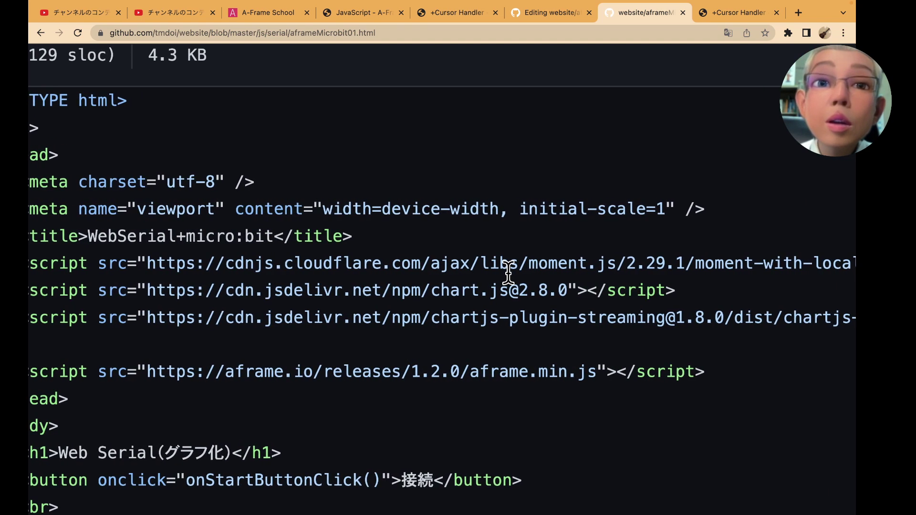
scroll(509, 273, right, 3)
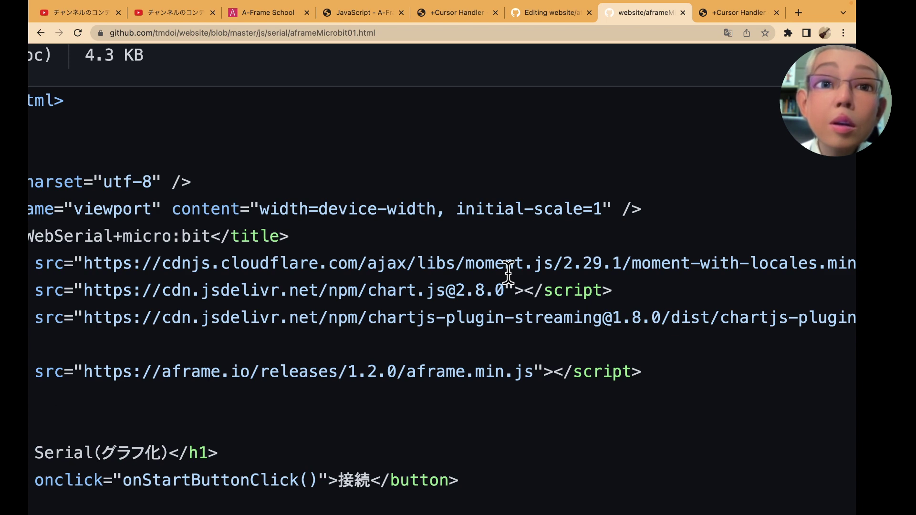
scroll(480, 353, down, 1)
scroll(474, 354, left, 2)
scroll(415, 346, left, 5)
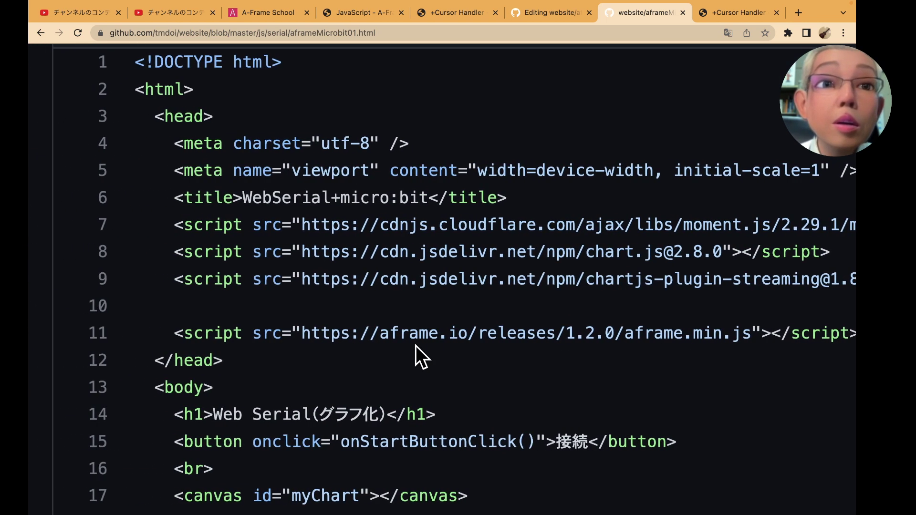
scroll(416, 346, left, 2)
scroll(523, 347, right, 2)
scroll(523, 348, right, 2)
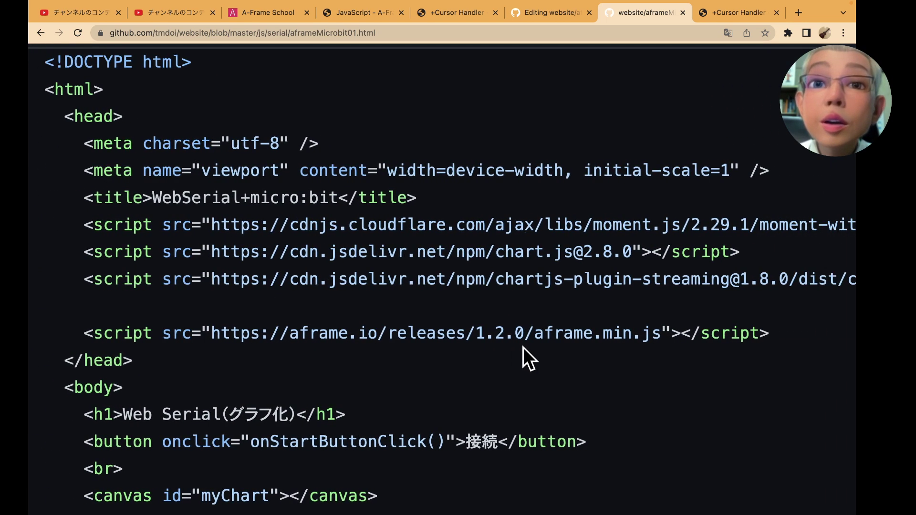
scroll(524, 347, right, 1)
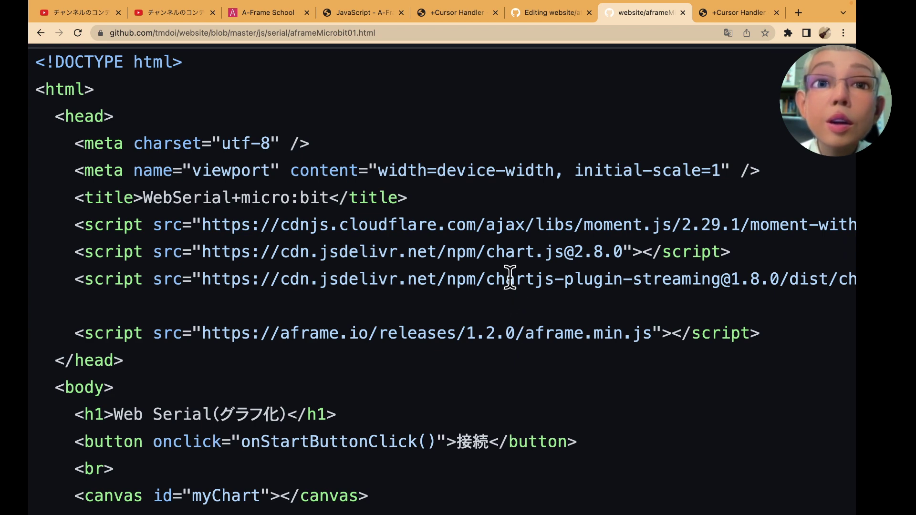
scroll(516, 260, right, 1)
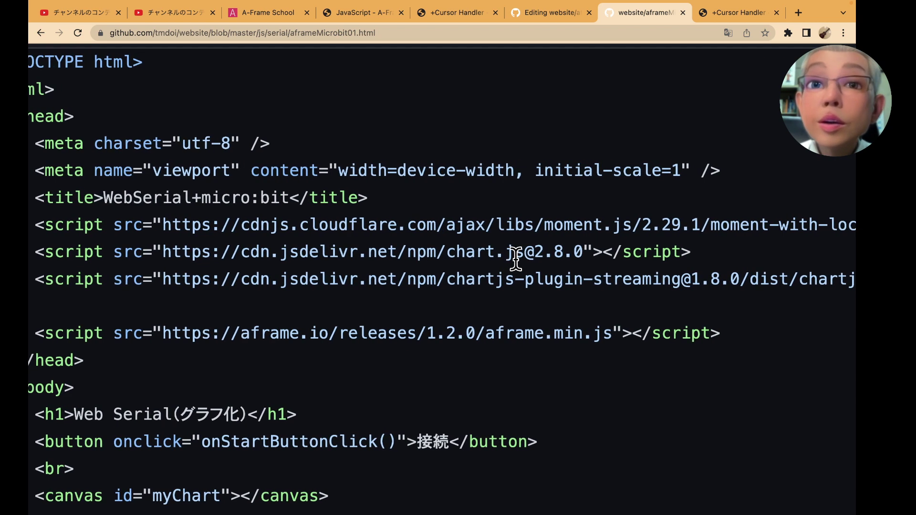
scroll(517, 259, right, 8)
scroll(517, 259, right, 3)
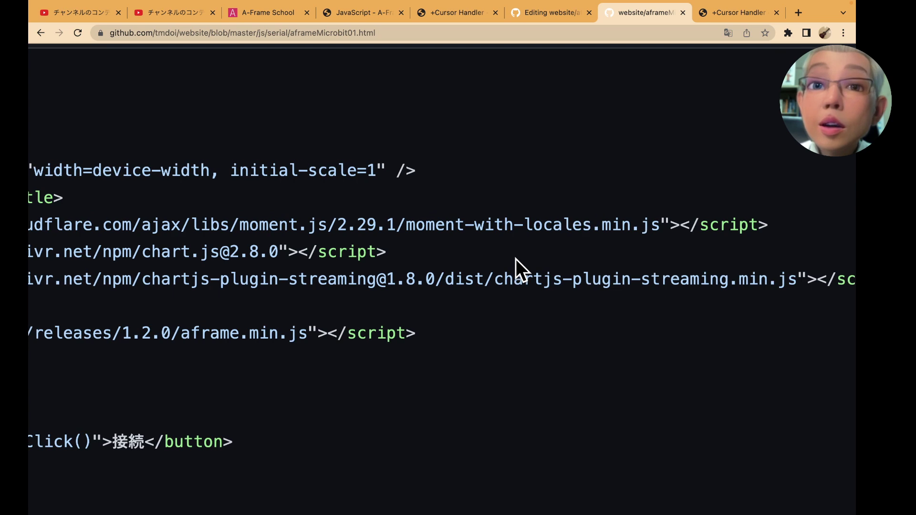
scroll(516, 259, left, 12)
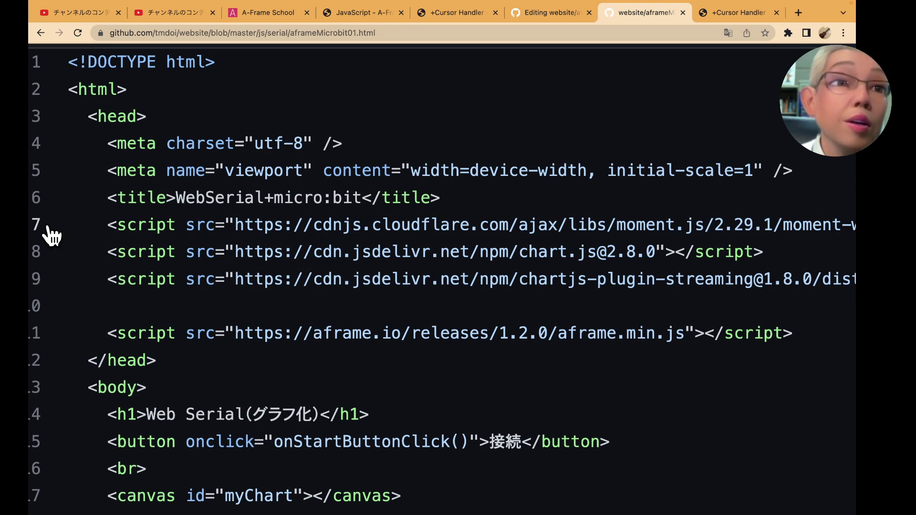
Select line 7, the moment.js 2.29.1 script tag.
drag(56, 225, 135, 299)
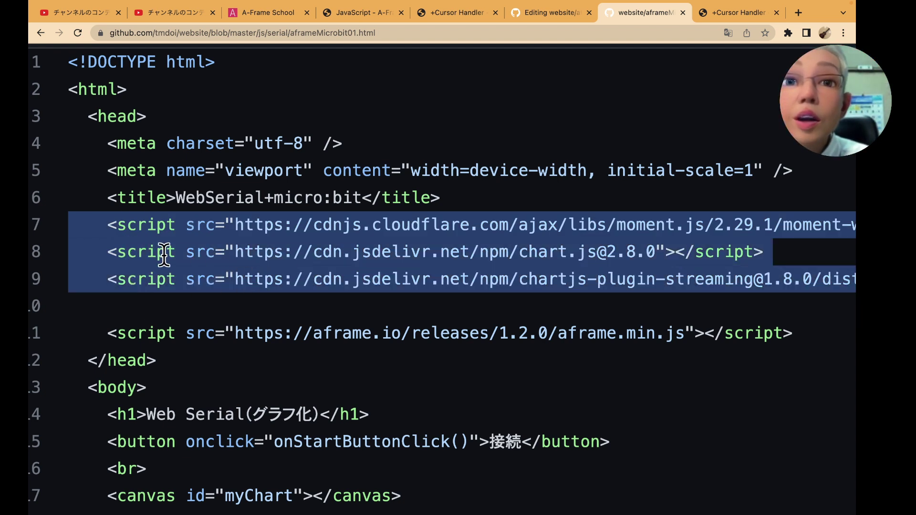
click(127, 233)
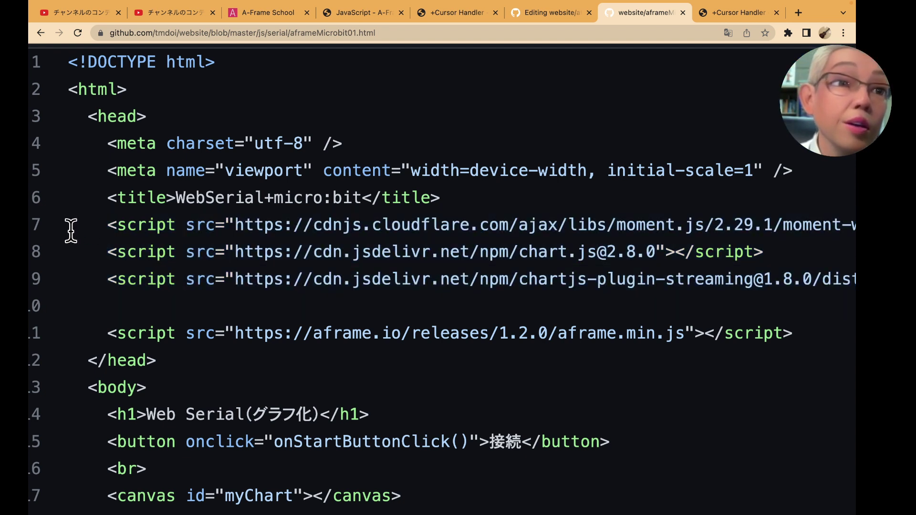
triple_click(70, 231)
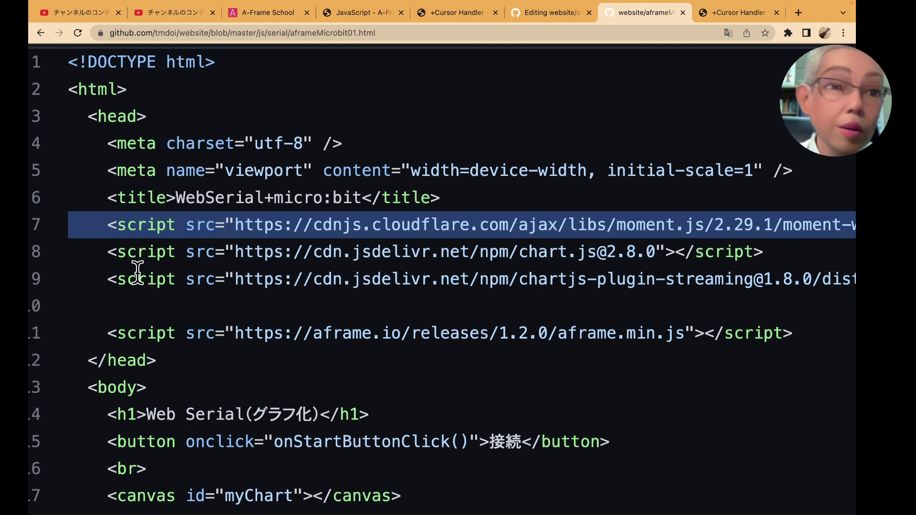
Paste the moment.js script tag as line 7, aligned with the other head tags.
click(528, 17)
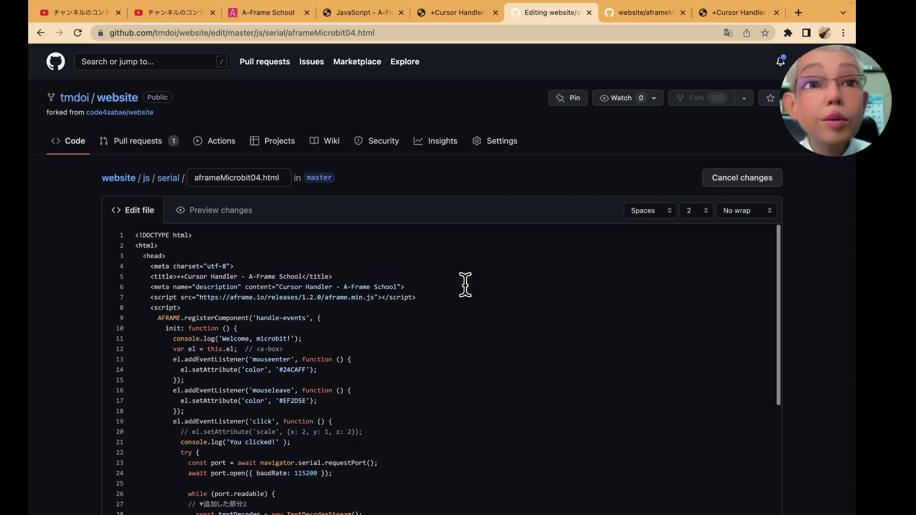
key(Return)
text(<script src="https://cdnjs.cloudflare.com/ajax/libs/moment.js/2.29.1/moment-with-locales.min.js"></script>)
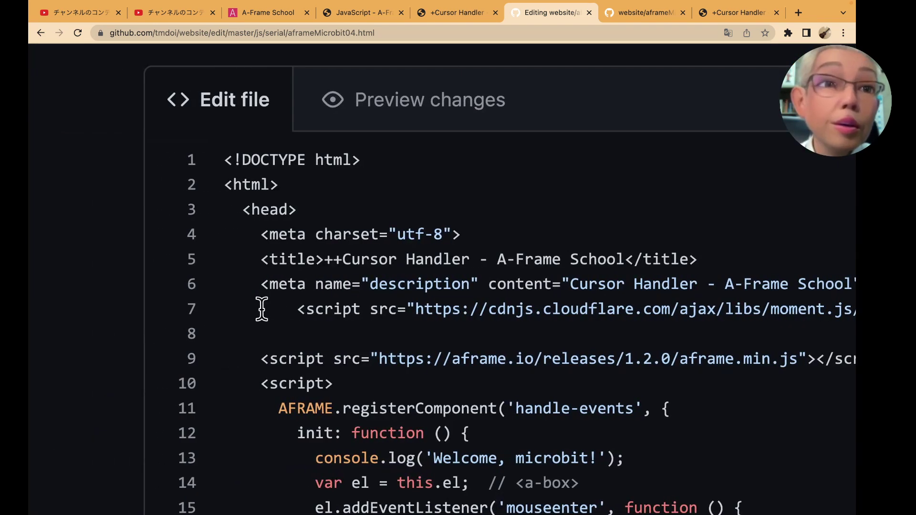
click(296, 310)
key(BackSpace)
key(BackSpace)
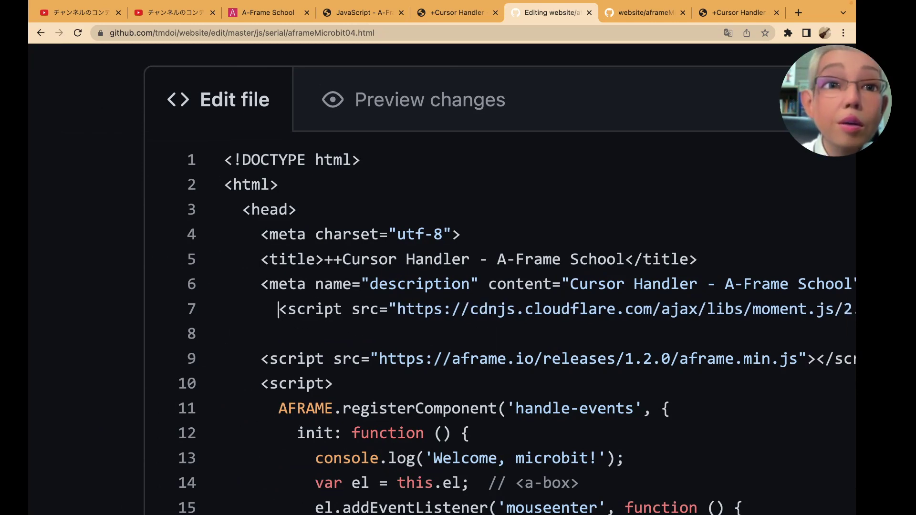
key(BackSpace)
key(BackSpace)
key(BackSpace)
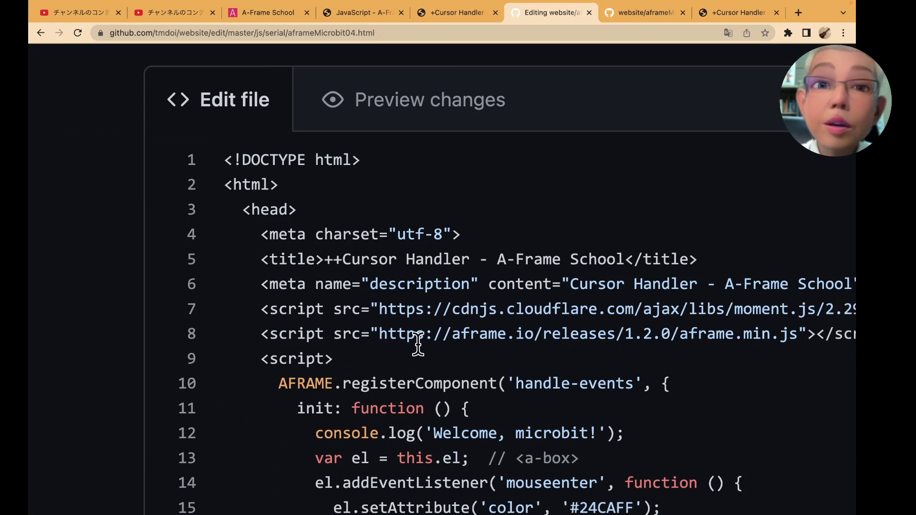
Commit the aframeMicrobit04.html change to the master branch.
scroll(359, 352, down, 5)
scroll(359, 352, down, 8)
scroll(359, 351, down, 8)
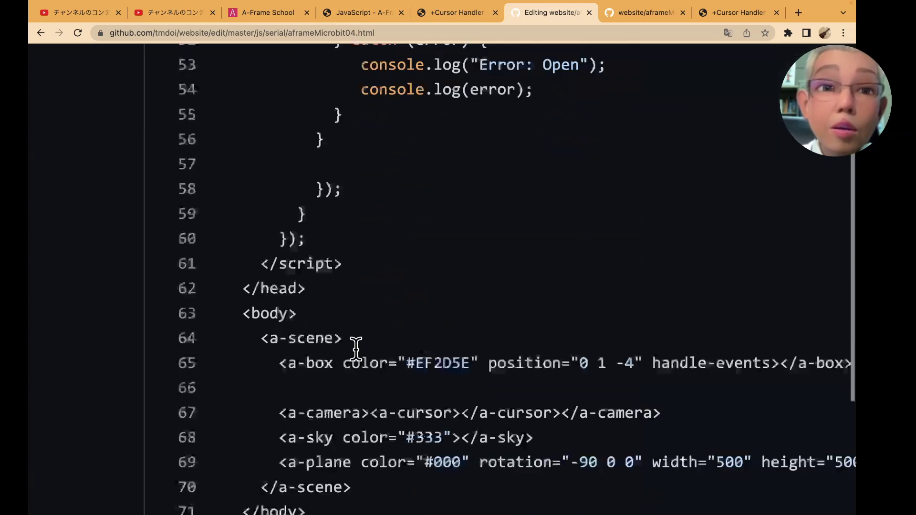
scroll(357, 351, down, 6)
scroll(357, 351, down, 3)
scroll(301, 347, down, 3)
scroll(311, 341, down, 1)
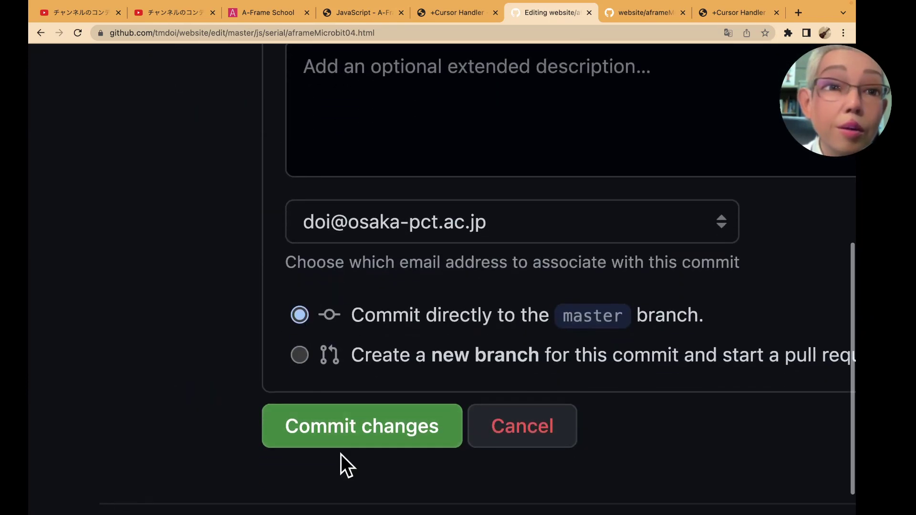
click(354, 444)
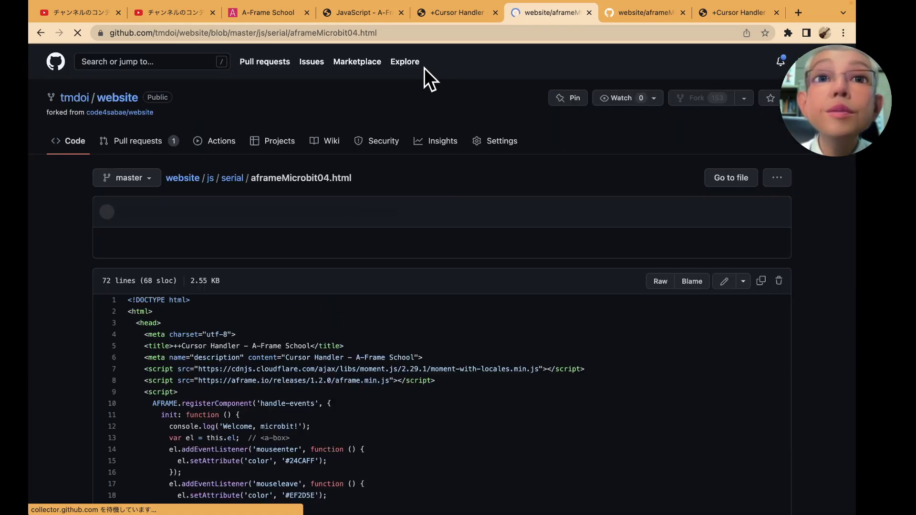
Check the published page's console, copy aframeMicrobit04.html's contents, and reload the local copy.
click(441, 12)
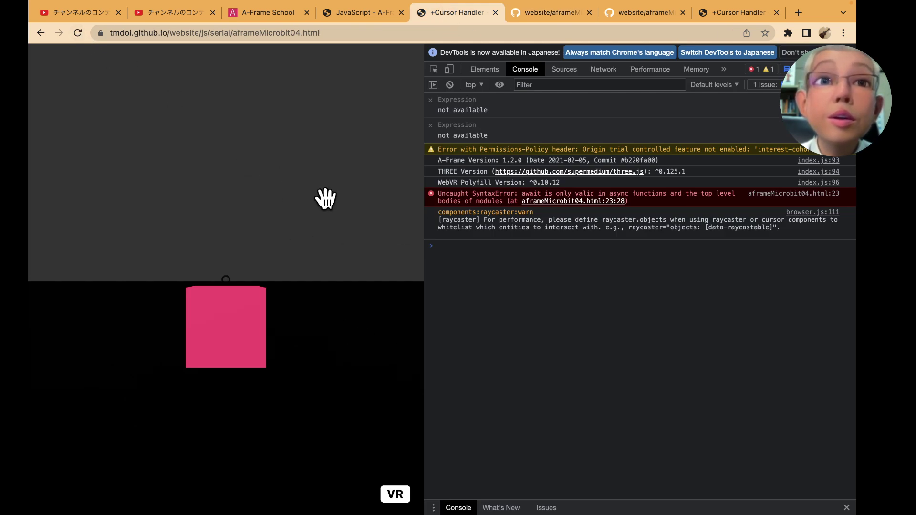
click(545, 8)
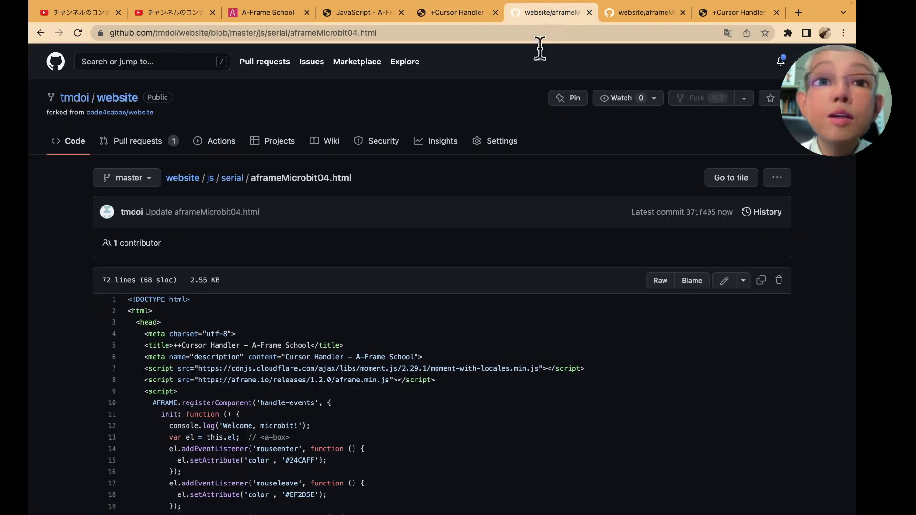
click(761, 281)
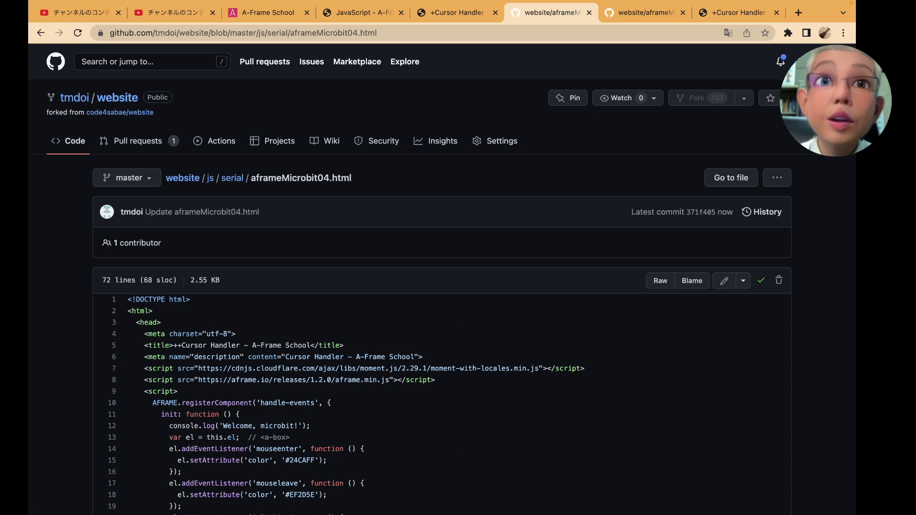
key(ctrl+9)
key(ctrl+r)
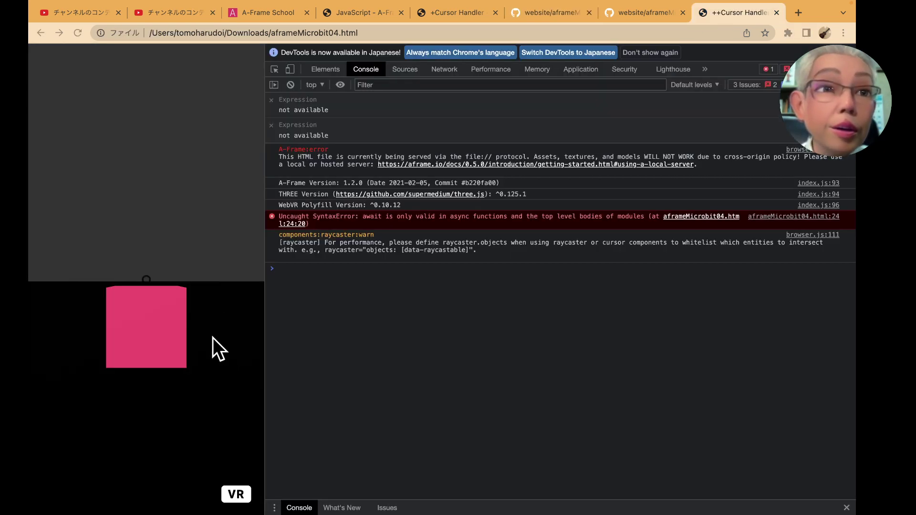
mouse_move(213, 338)
mouse_down()
mouse_move(191, 404)
mouse_move(172, 399)
mouse_move(199, 400)
mouse_move(193, 330)
mouse_up()
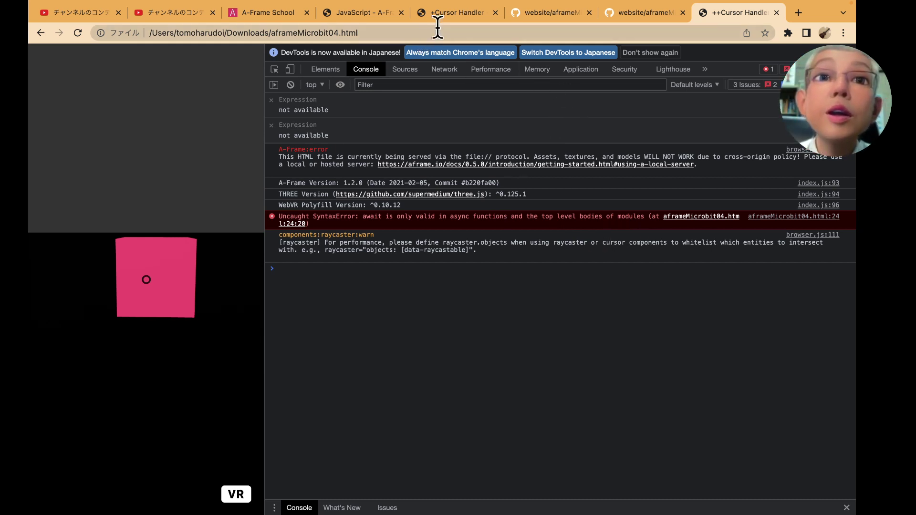
Return to the aframeMicrobit04.html file page on GitHub.
click(544, 13)
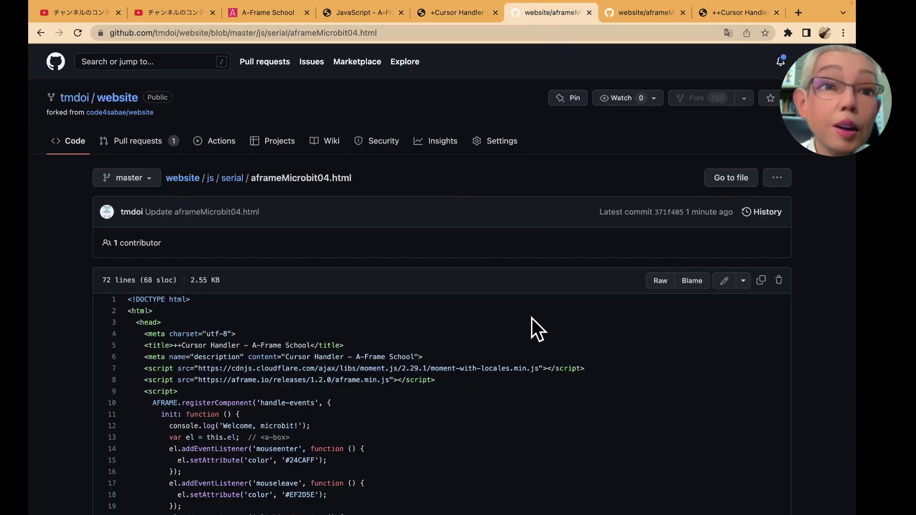
scroll(533, 318, down, 2)
scroll(534, 317, down, 2)
scroll(539, 317, down, 3)
scroll(548, 315, up, 4)
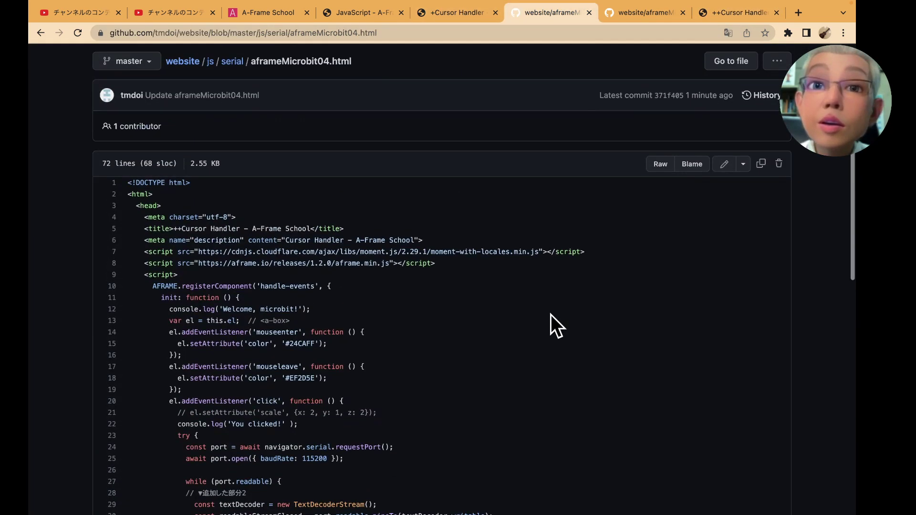
Open the file in the editor and scroll to line 24's await requestPort call.
click(725, 168)
scroll(574, 321, down, 1)
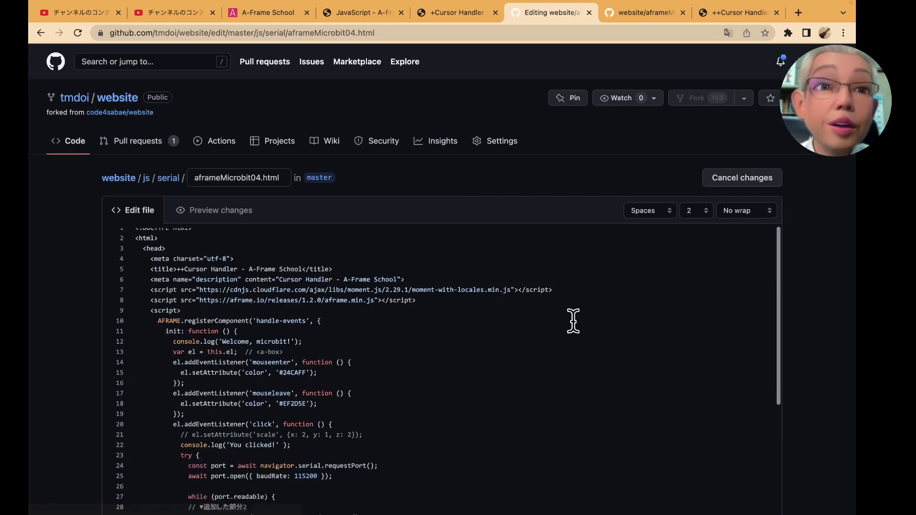
scroll(574, 321, down, 1)
scroll(574, 320, down, 5)
scroll(574, 320, down, 1)
scroll(563, 321, down, 1)
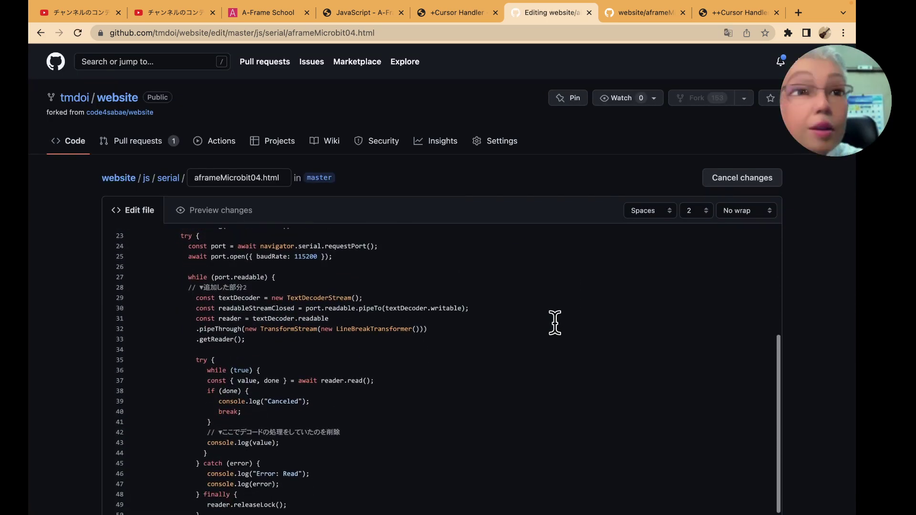
ctrl+scroll(458, 336, up, 3)
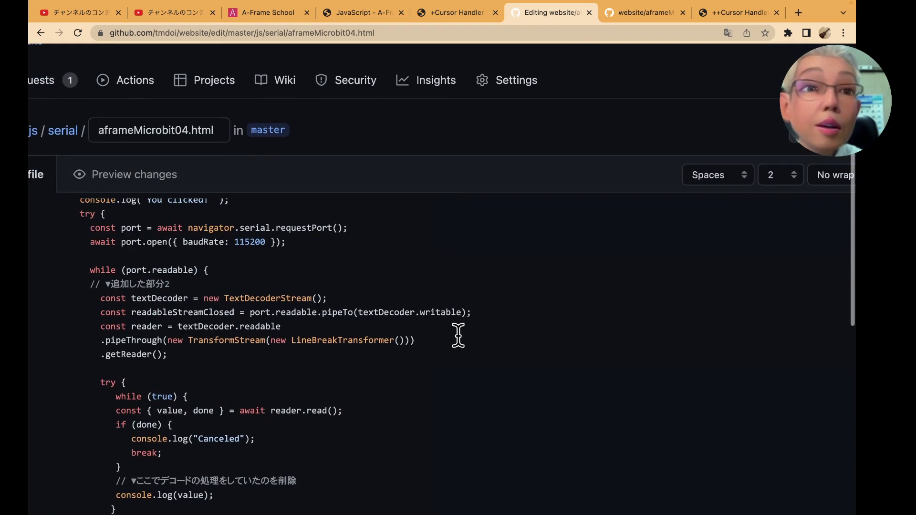
scroll(458, 334, left, 2)
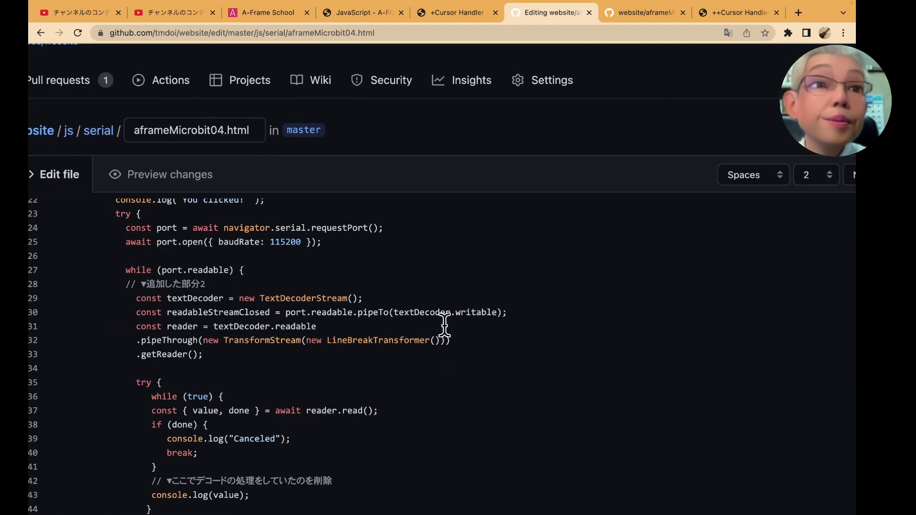
scroll(385, 300, up, 2)
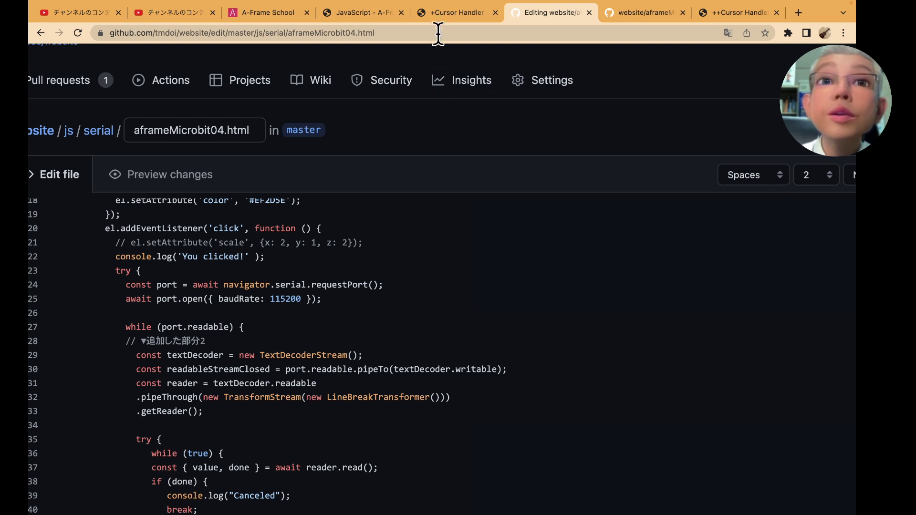
click(634, 13)
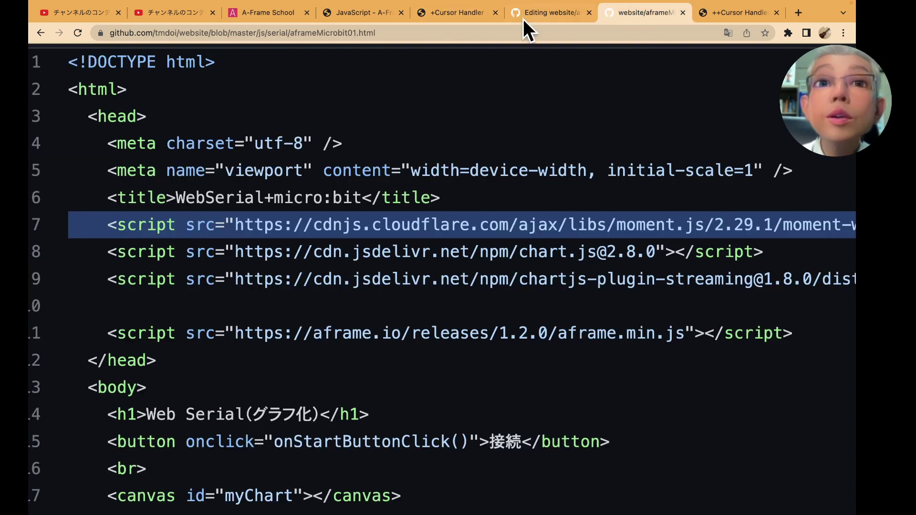
click(460, 13)
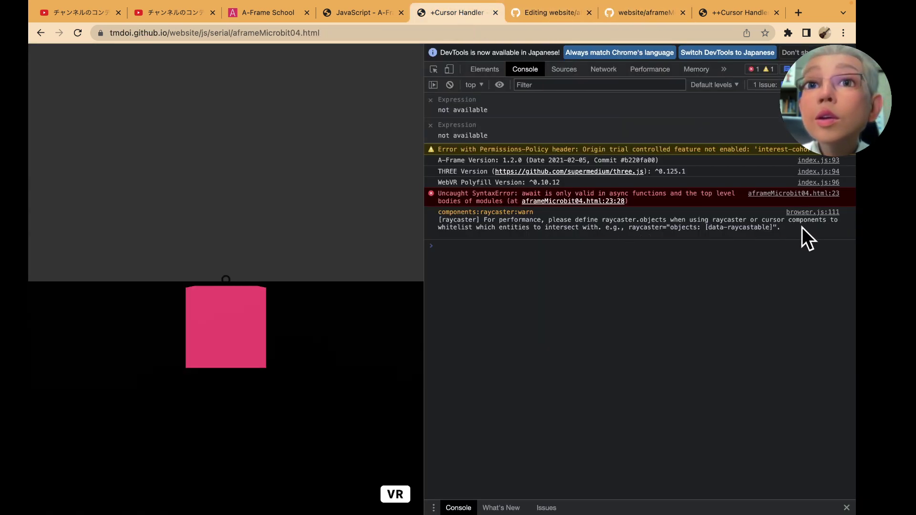
click(826, 194)
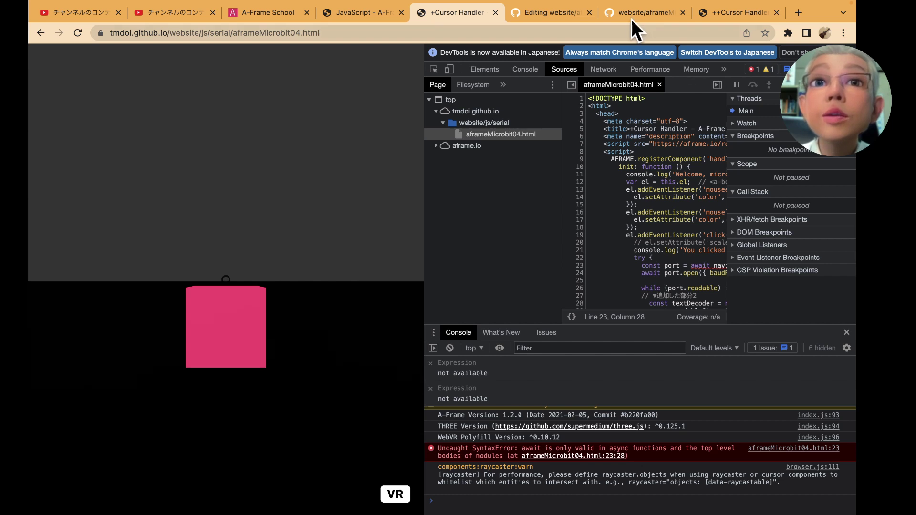
click(556, 13)
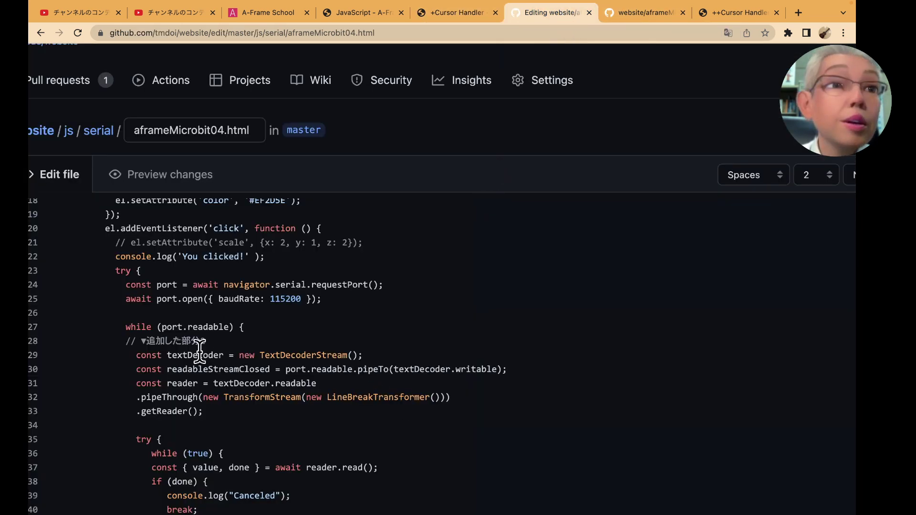
click(116, 286)
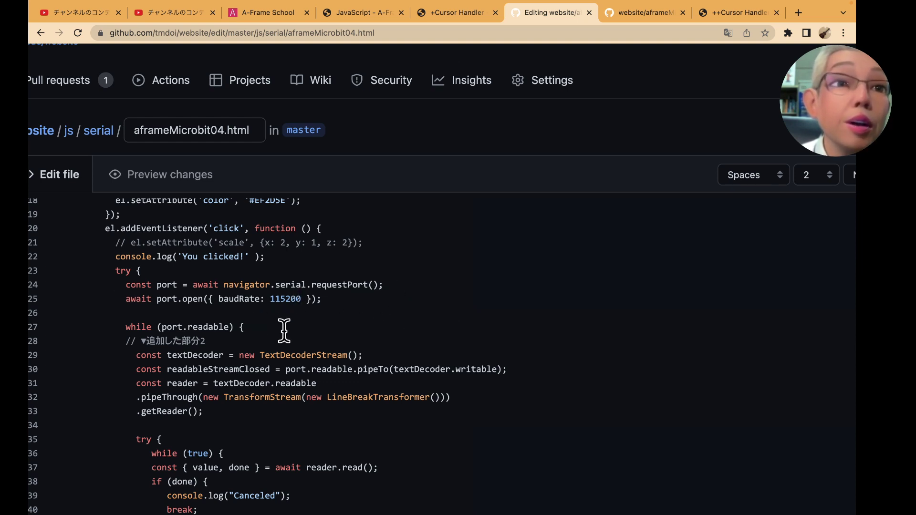
scroll(285, 331, up, 1)
scroll(353, 327, up, 3)
scroll(352, 328, up, 2)
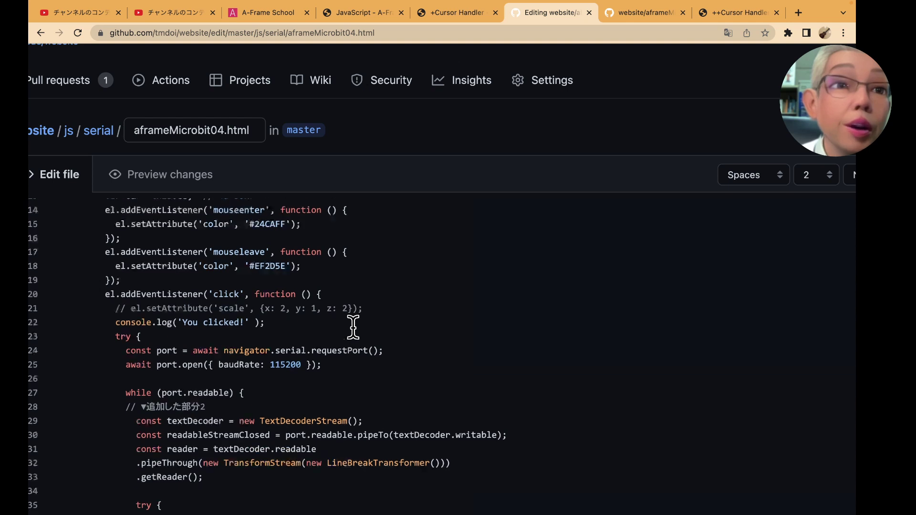
scroll(365, 329, down, 1)
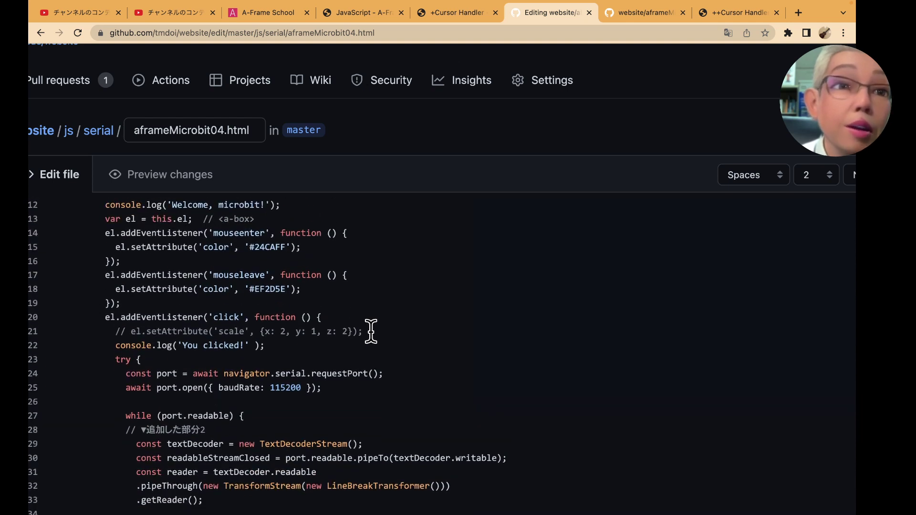
scroll(370, 329, down, 3)
scroll(371, 331, down, 2)
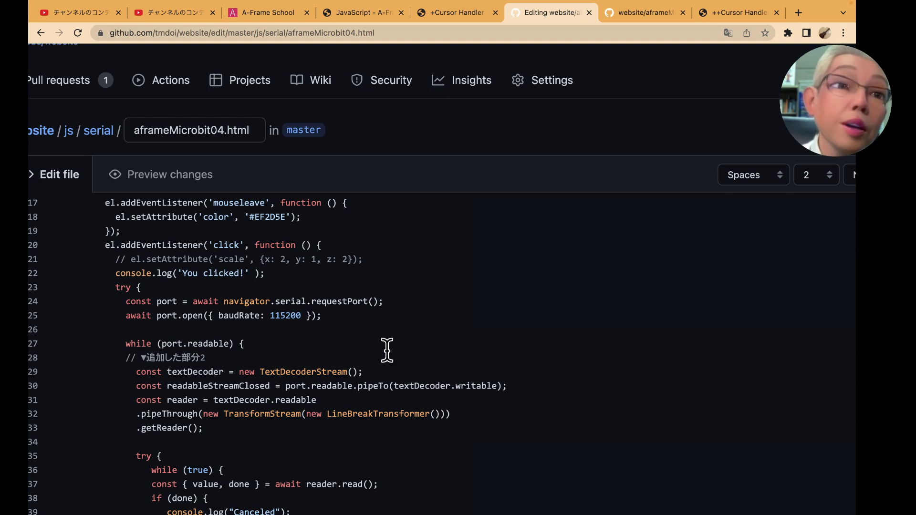
scroll(403, 344, up, 2)
scroll(403, 344, up, 2)
scroll(404, 343, up, 1)
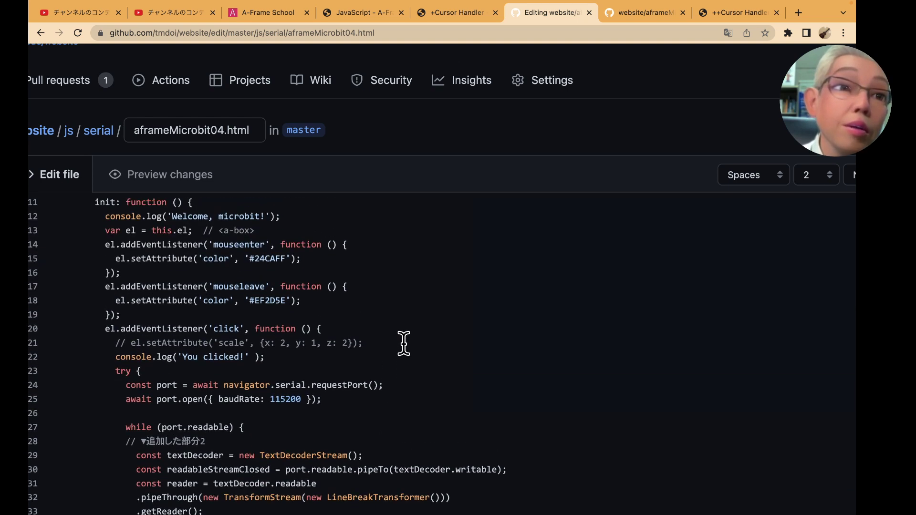
scroll(404, 343, up, 1)
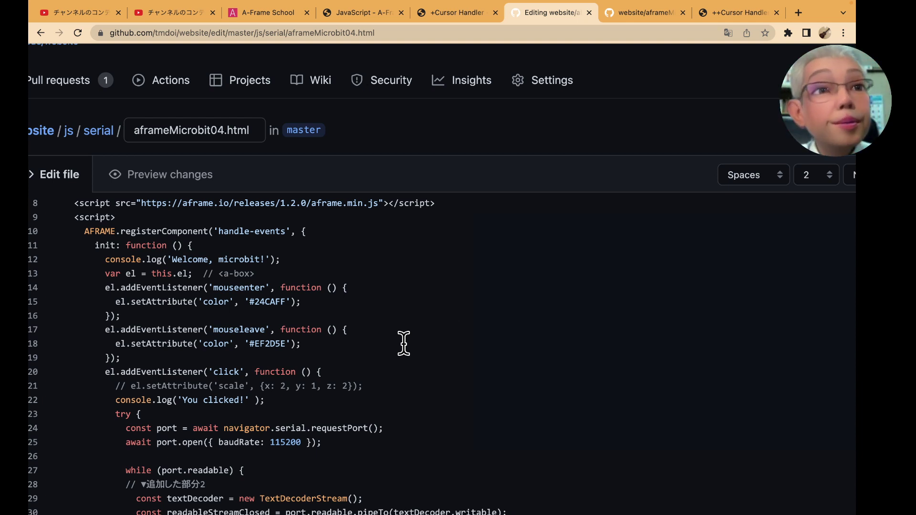
scroll(342, 357, up, 1)
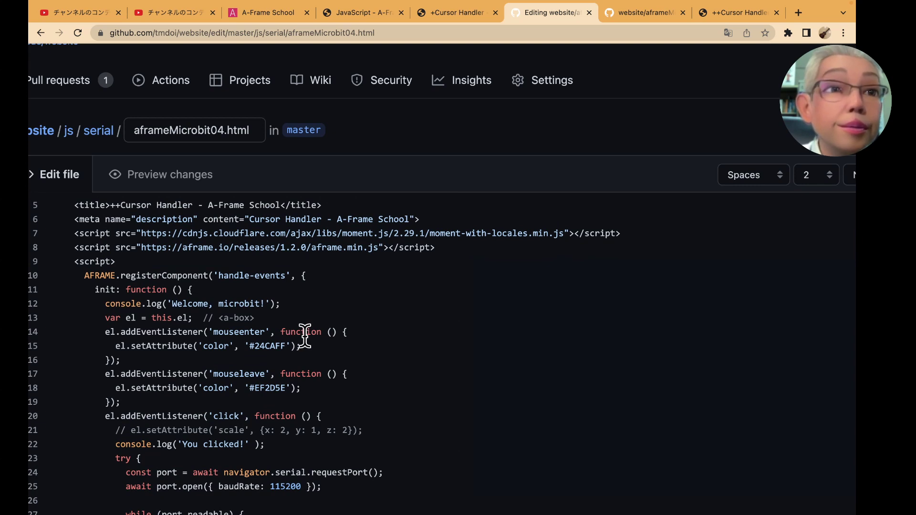
scroll(342, 347, down, 1)
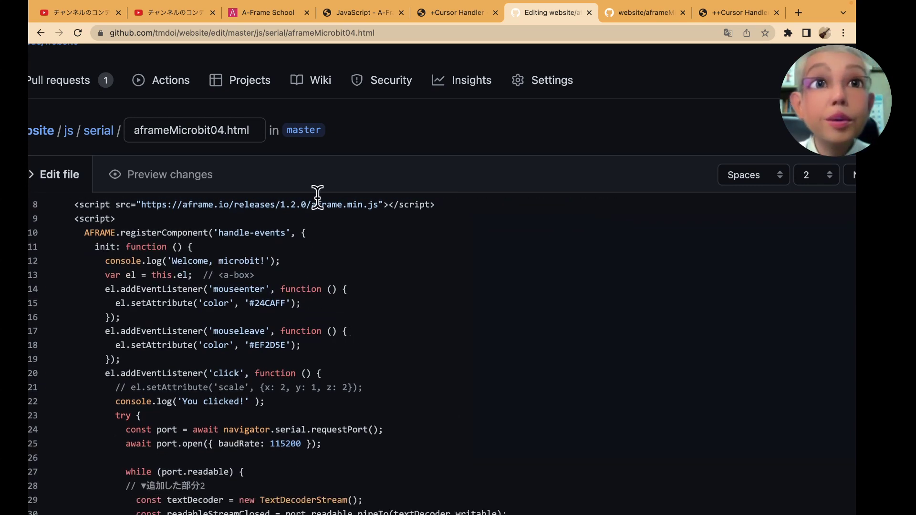